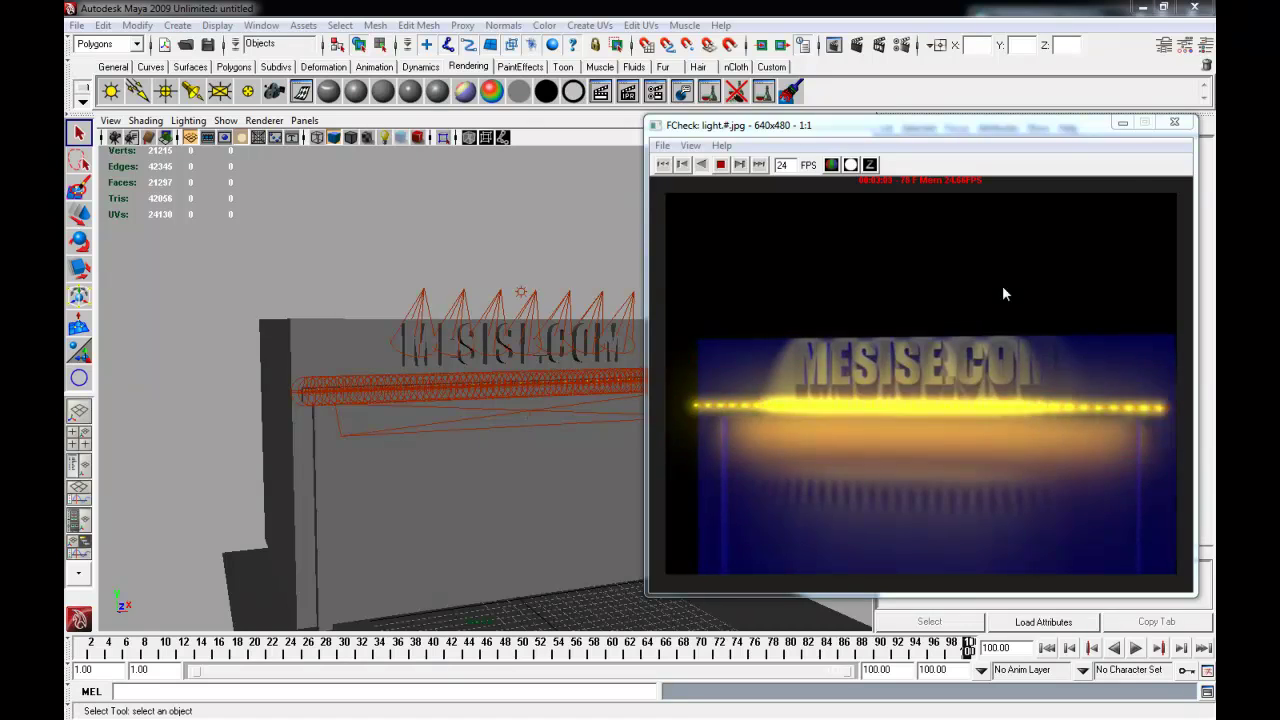
- Close the finished render playback window
left_click_drag(1067, 125, 1061, 165)
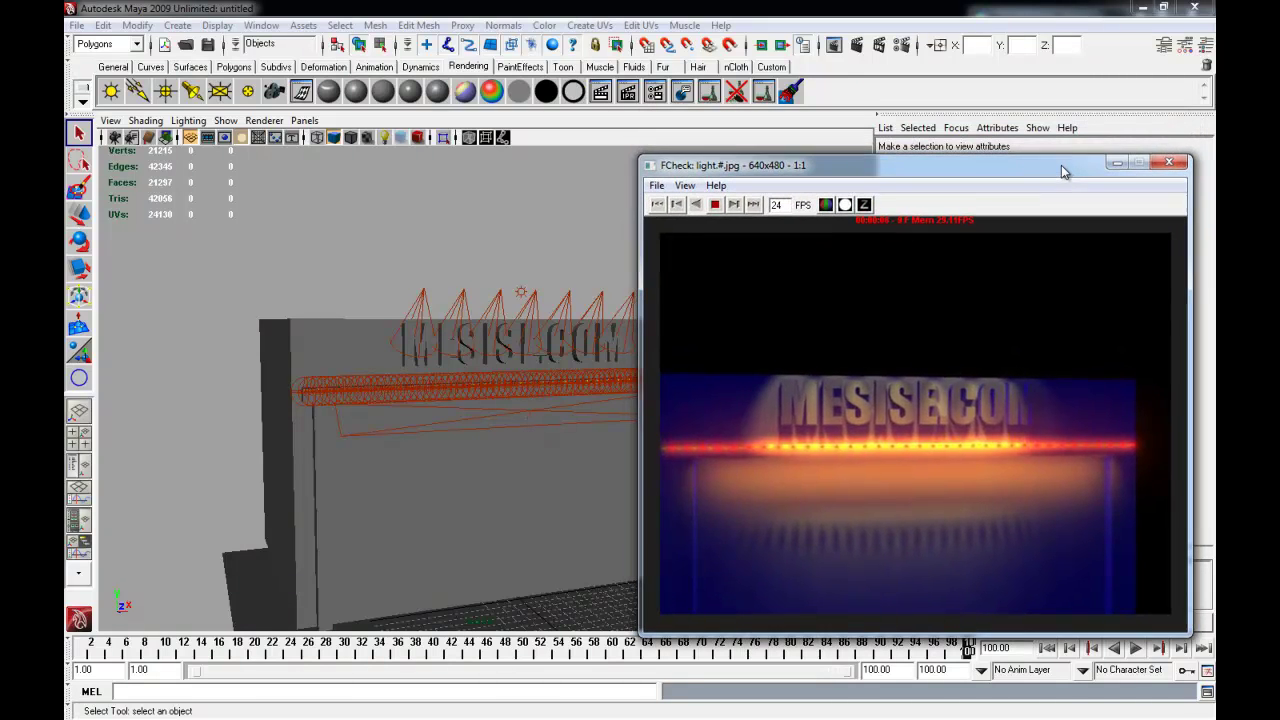
left_click(1165, 165)
left_click_drag(660, 358, 622, 380, "alt")
- Start a new empty scene, discarding the unsaved sign scene
key("alt+F4")
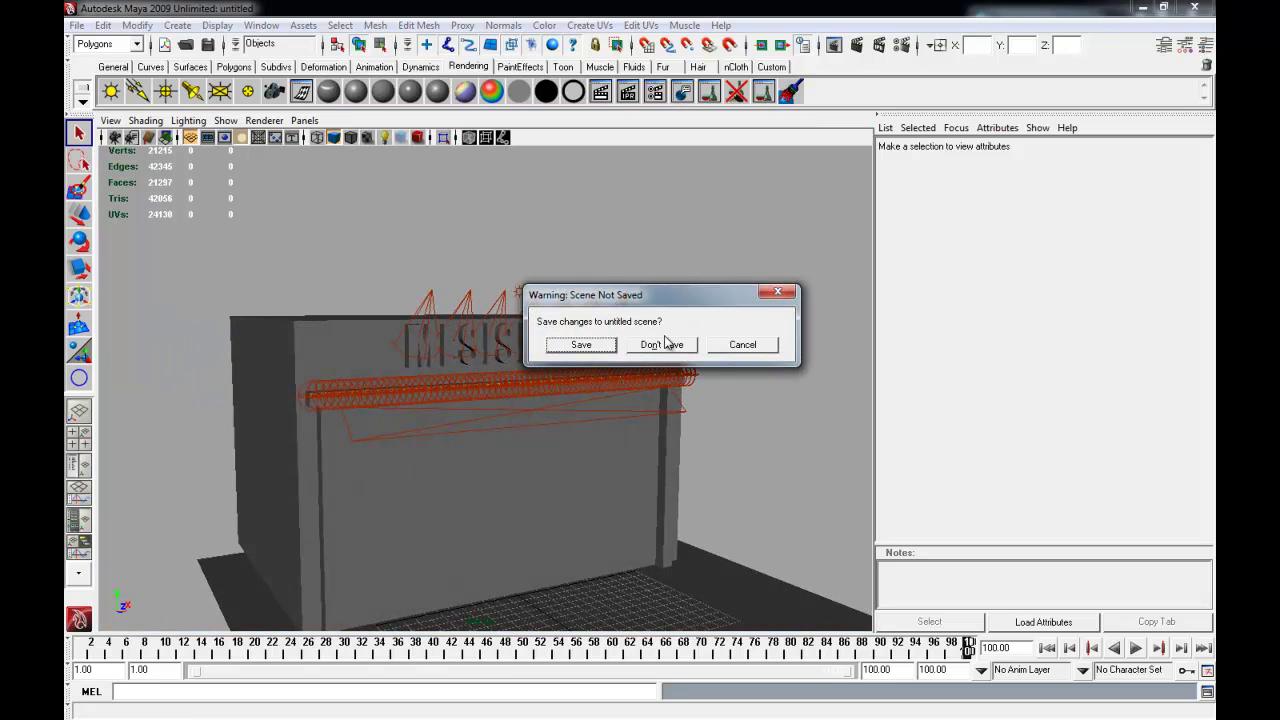
left_click(662, 344)
mouse_move(575, 427)
left_mouse_down("alt")
mouse_move(549, 395)
mouse_move(523, 423)
left_mouse_up("alt")
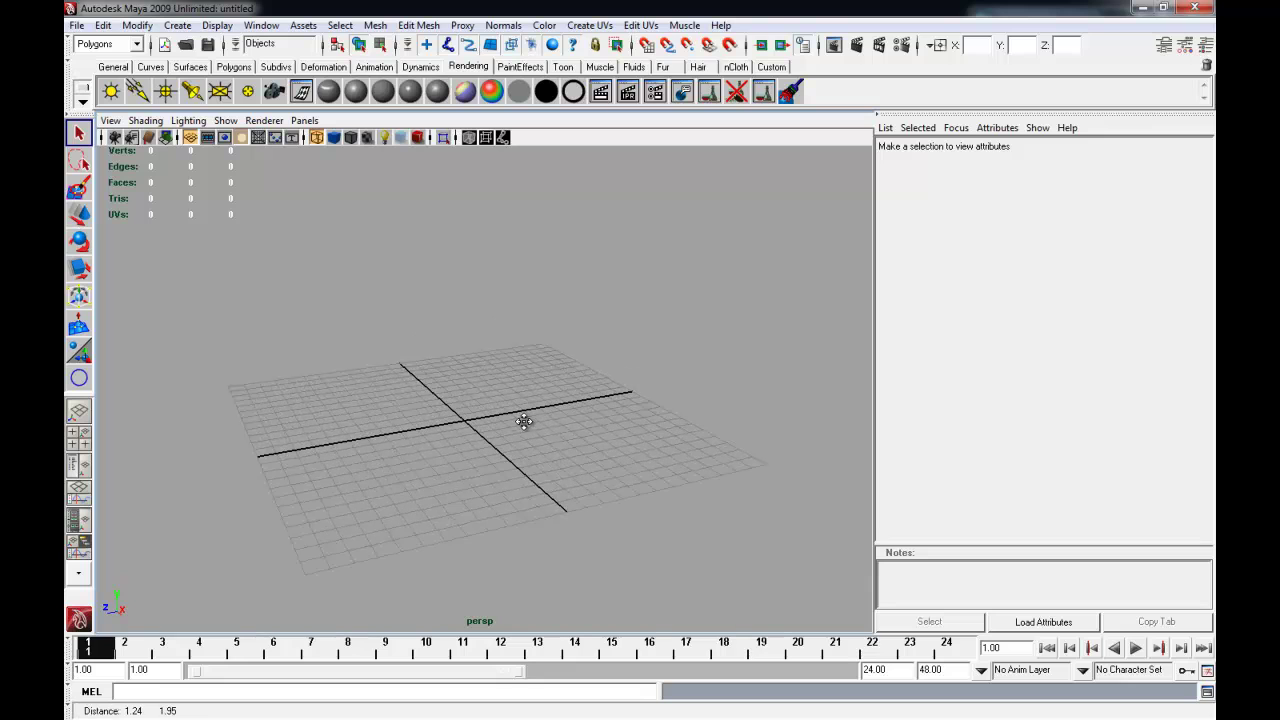
- Create a polygon sphere with 5 subdivisions, shown smooth-shaded
left_click(234, 67)
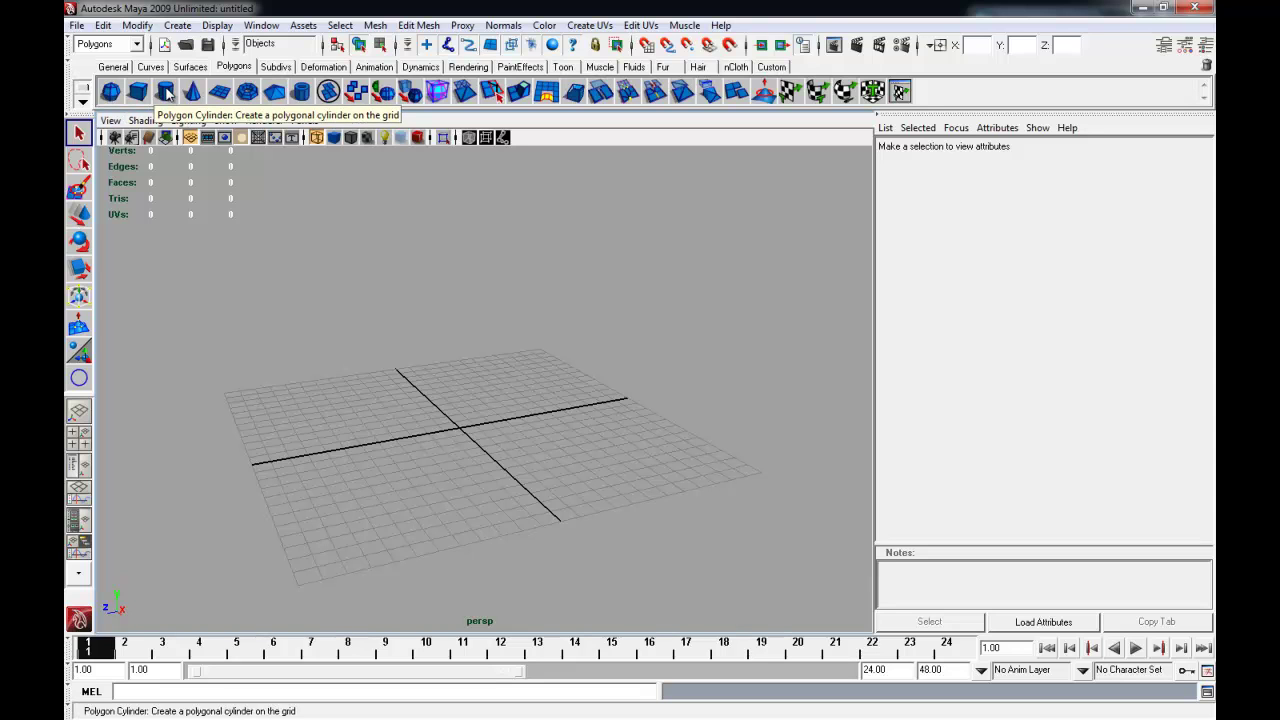
left_click(110, 91)
middle_click_drag(543, 366, 652, 419, "alt")
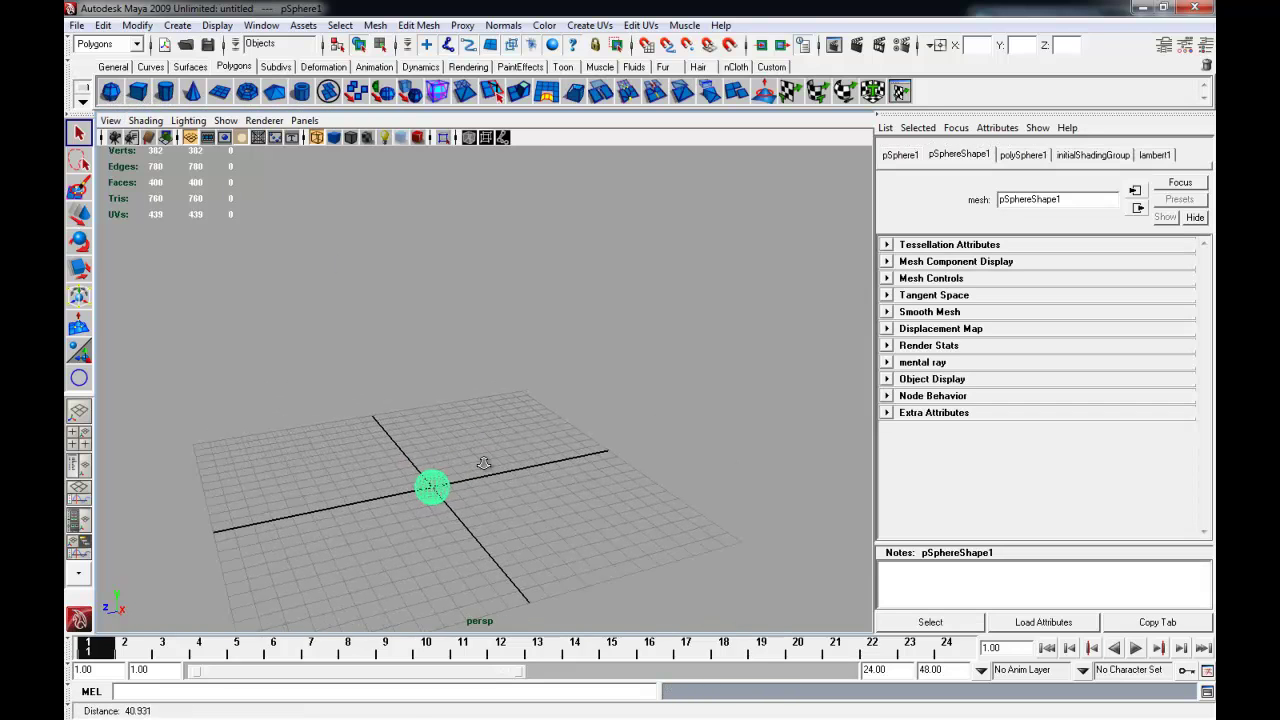
key("ctrl+a")
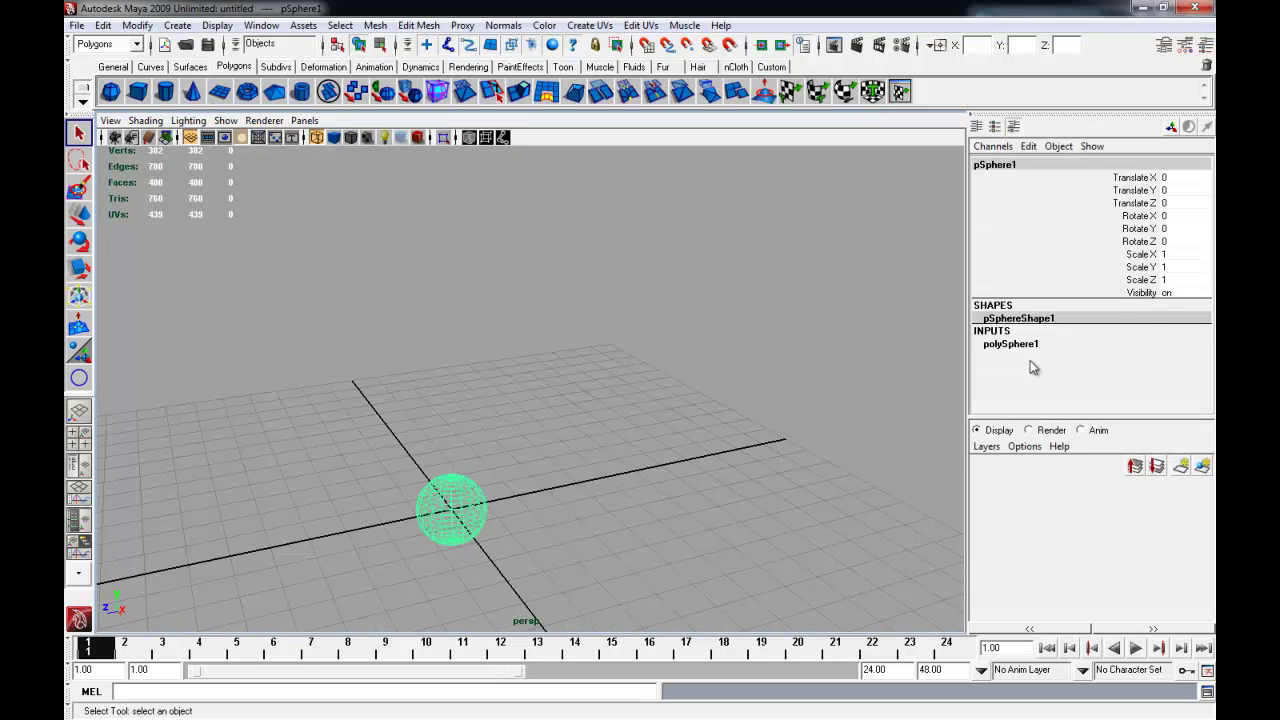
left_click(1012, 344)
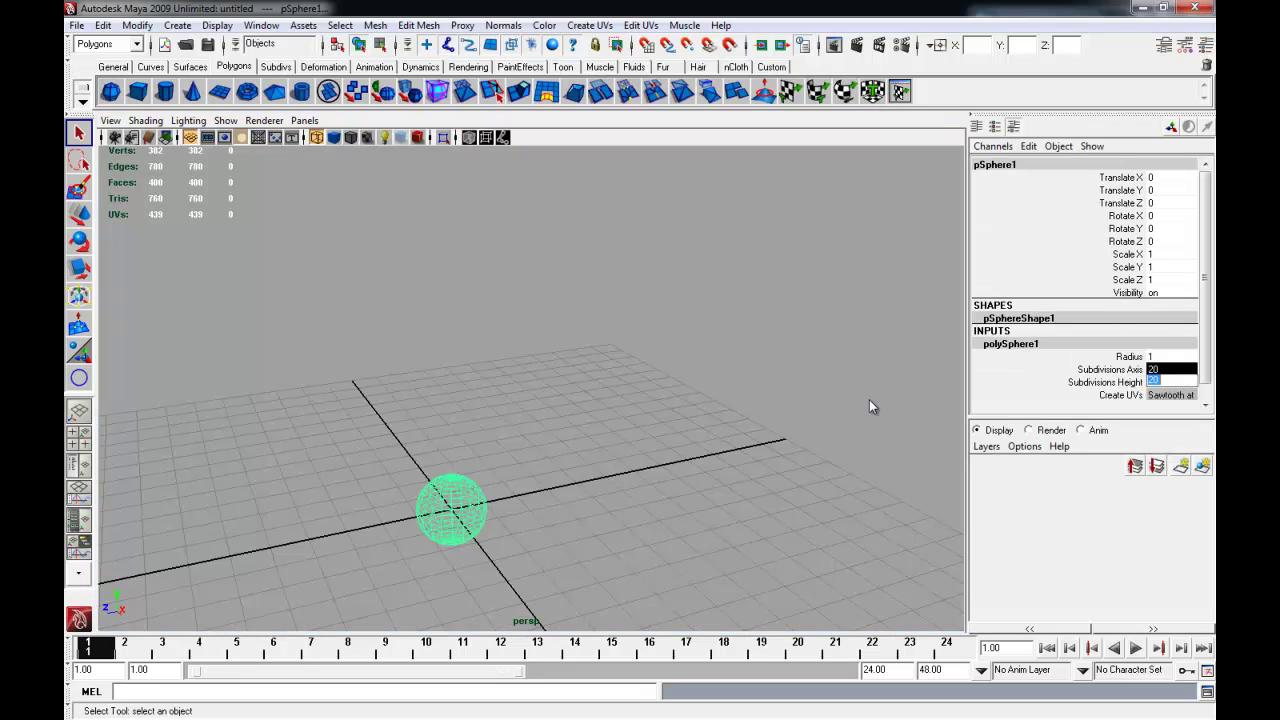
left_click(363, 469)
left_click(445, 508)
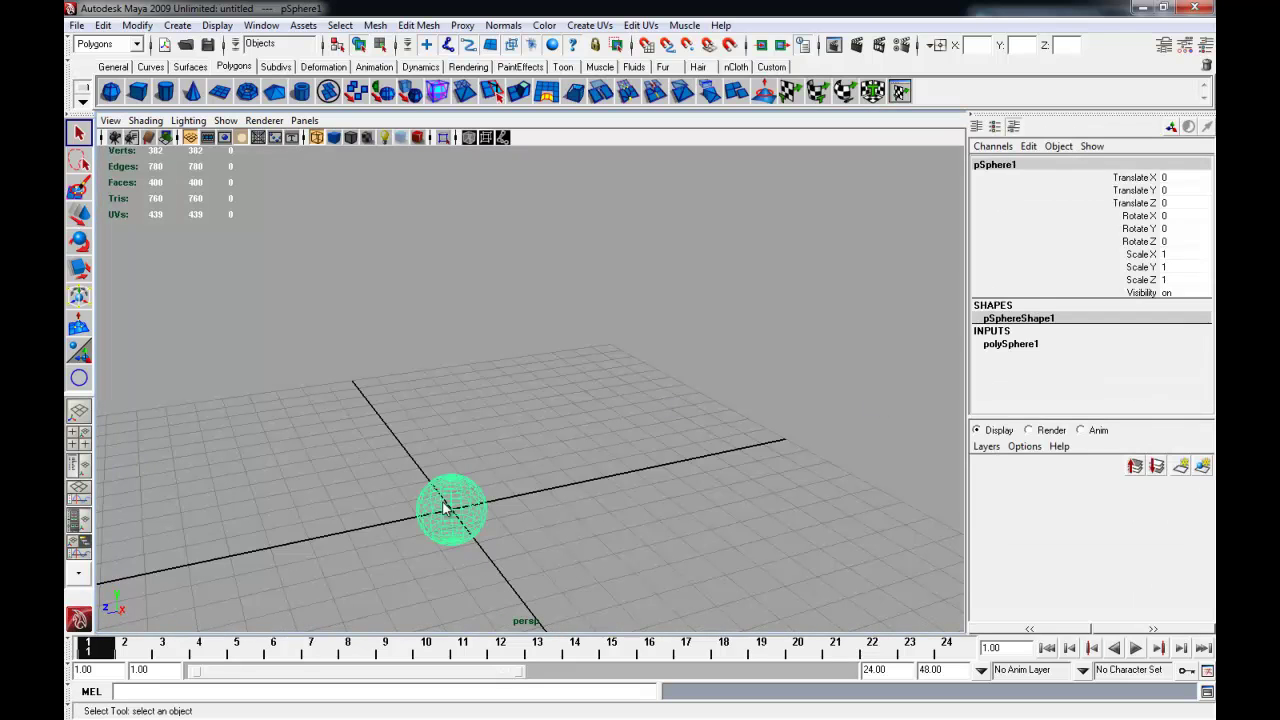
left_click(1030, 346)
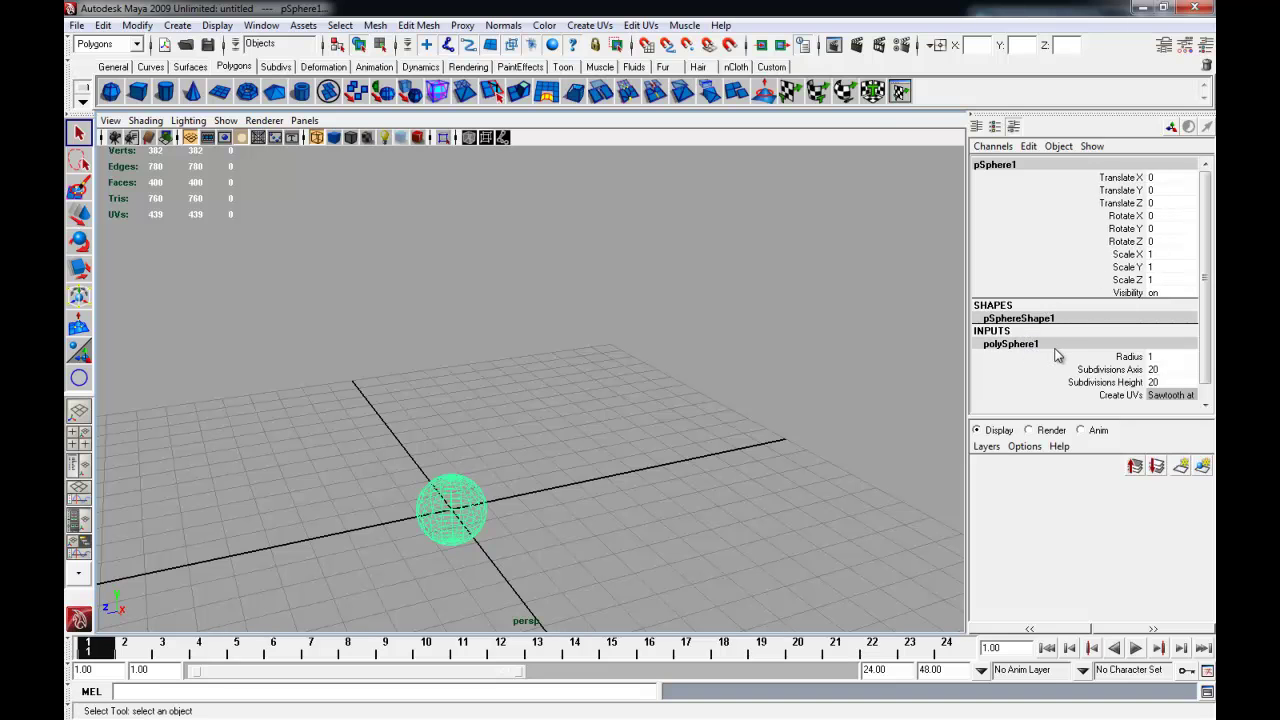
key("ctrl+a")
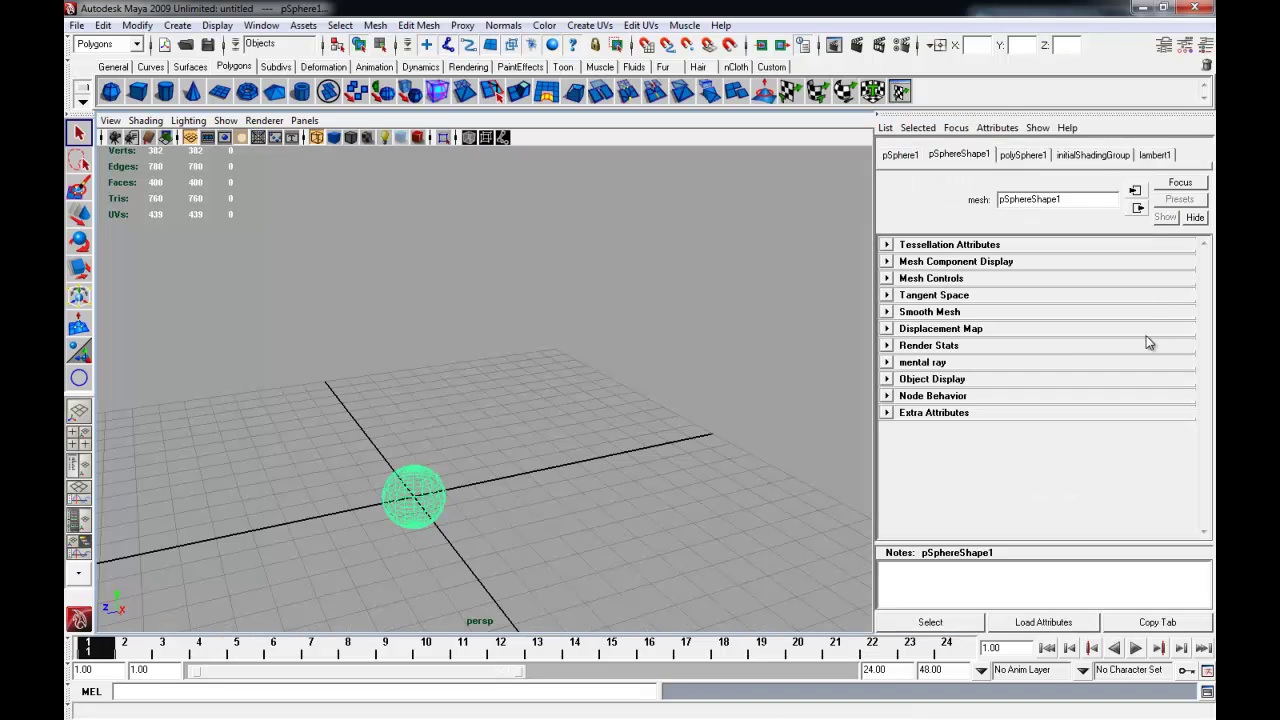
key("ctrl+a")
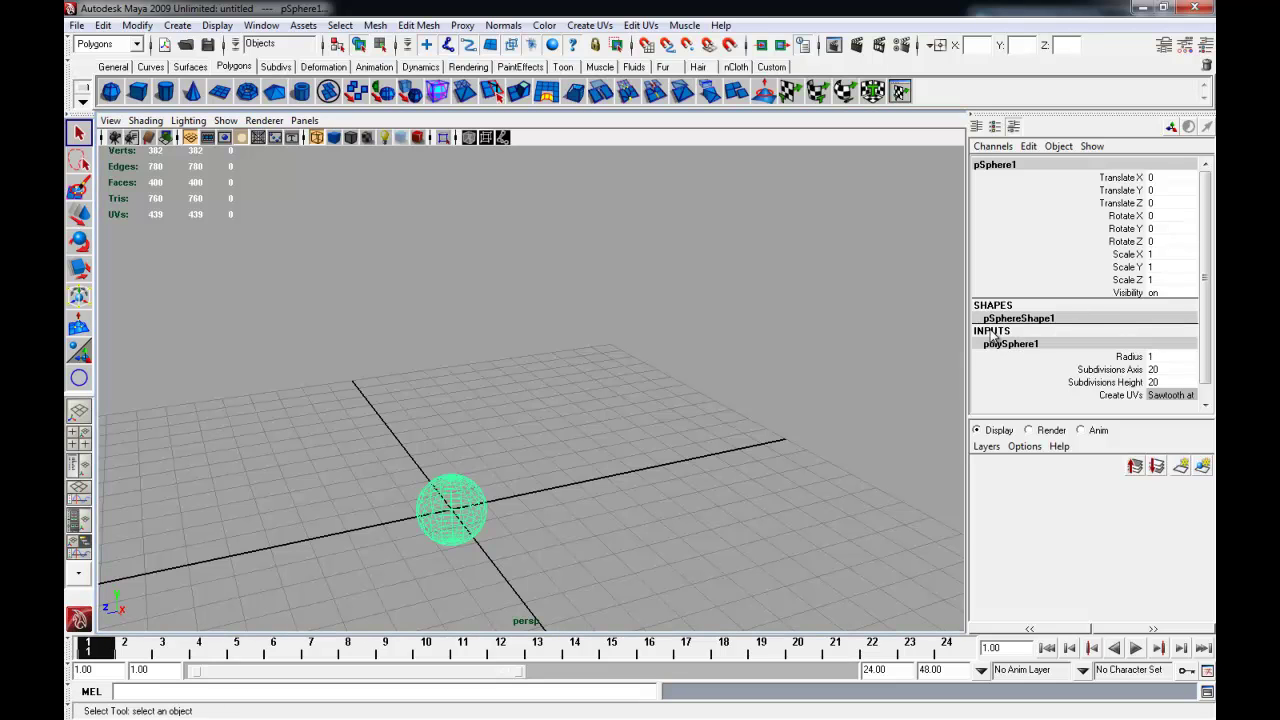
double_click(1160, 382)
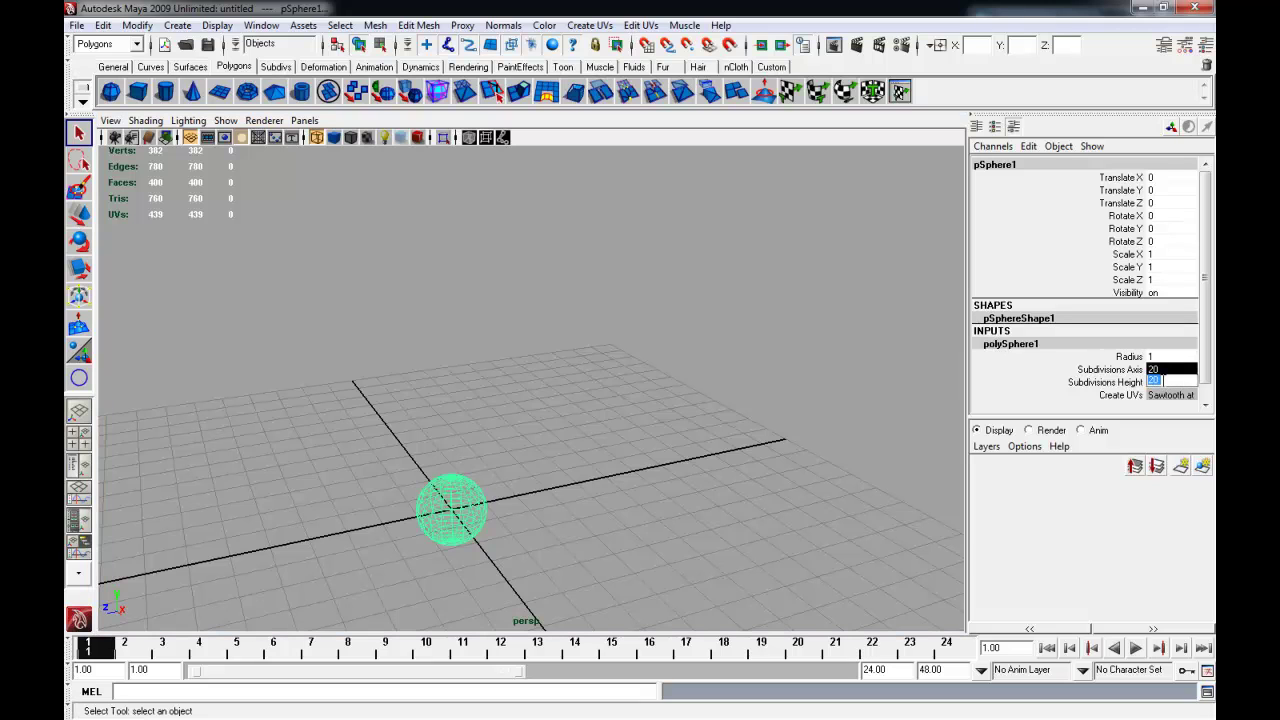
type("5")
key("Return")
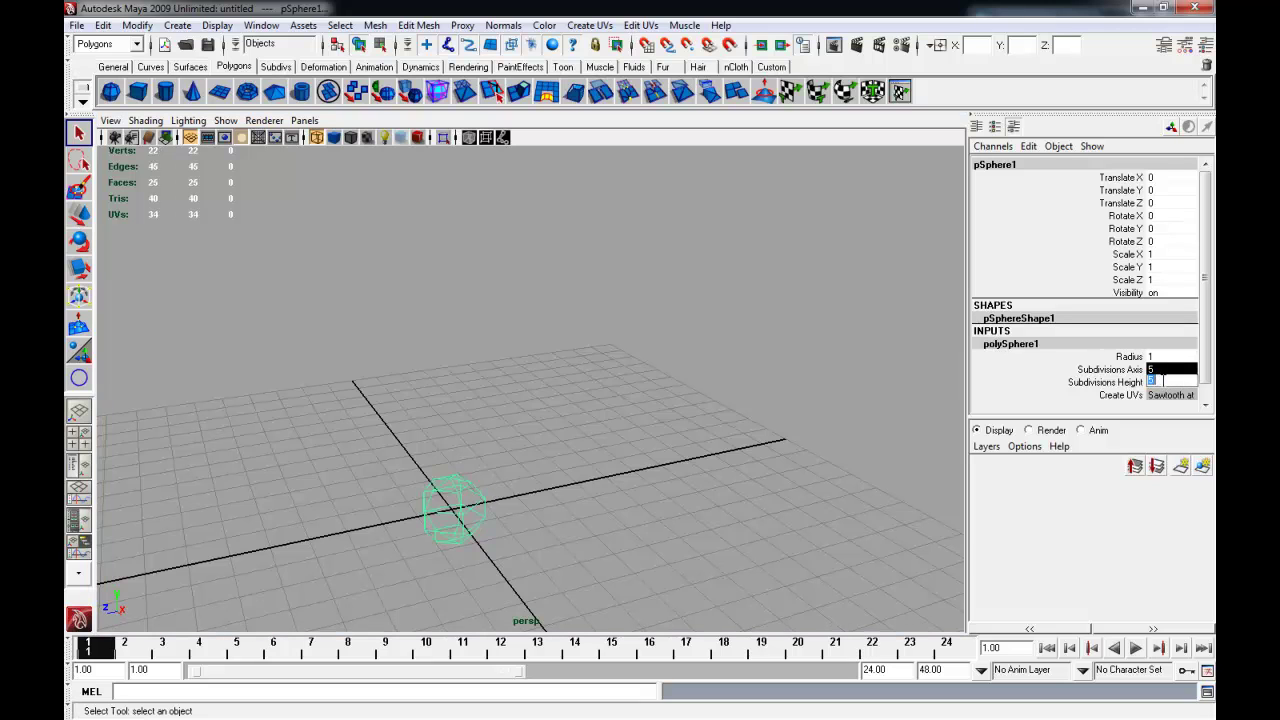
mouse_move(546, 461)
left_mouse_down("alt")
mouse_move(556, 381)
mouse_move(519, 419)
mouse_move(490, 385)
mouse_move(533, 414)
left_mouse_up("alt")
key("5")
- Move the sphere to Y 11.484, Z −11.724 and scale it down to 0.248
key("w")
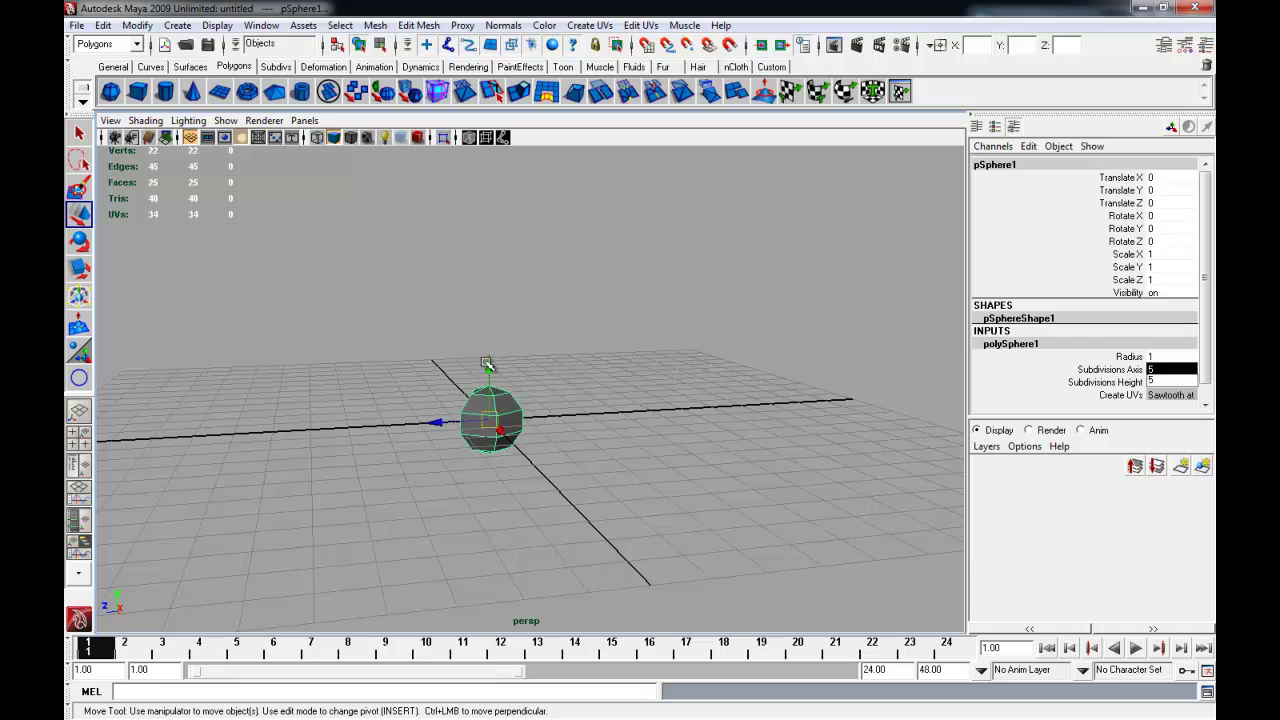
left_click_drag(487, 364, 487, 150)
middle_click_drag(548, 251, 548, 518, "alt")
left_click_drag(476, 354, 501, 204)
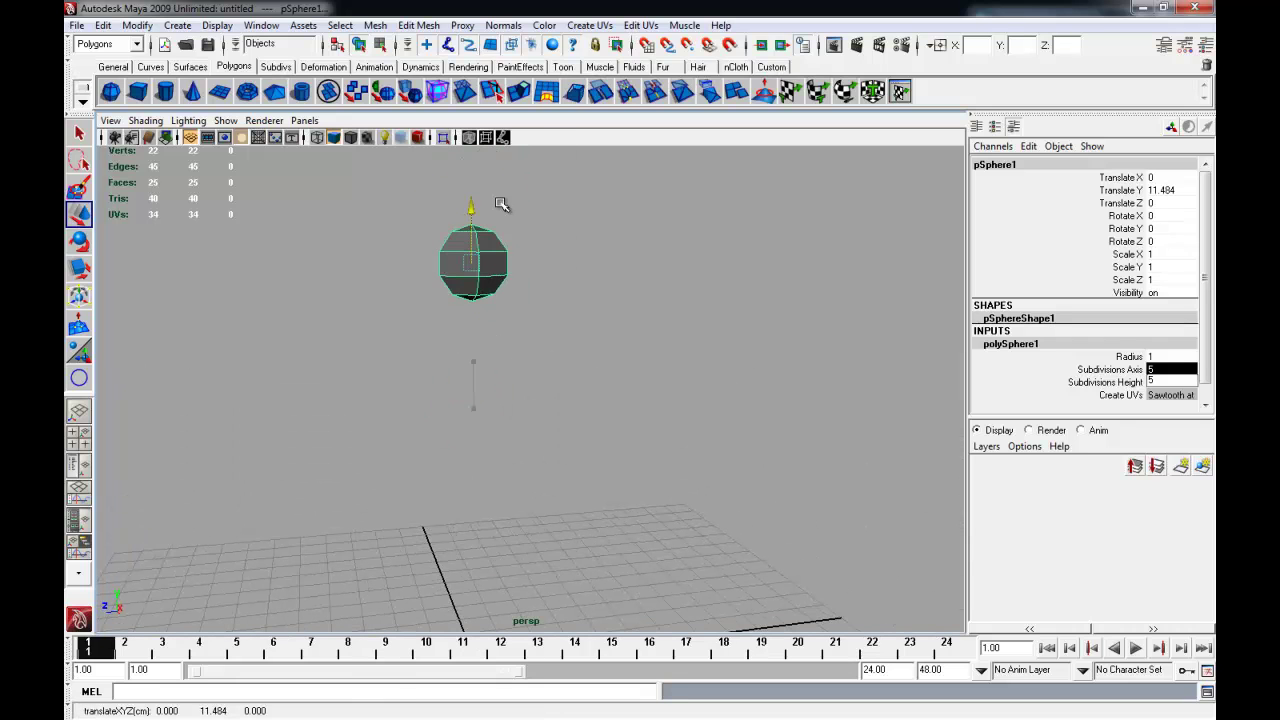
mouse_move(408, 261)
left_mouse_down()
mouse_move(743, 257)
mouse_move(729, 314)
mouse_move(787, 313)
mouse_move(747, 287)
left_mouse_up()
key("r")
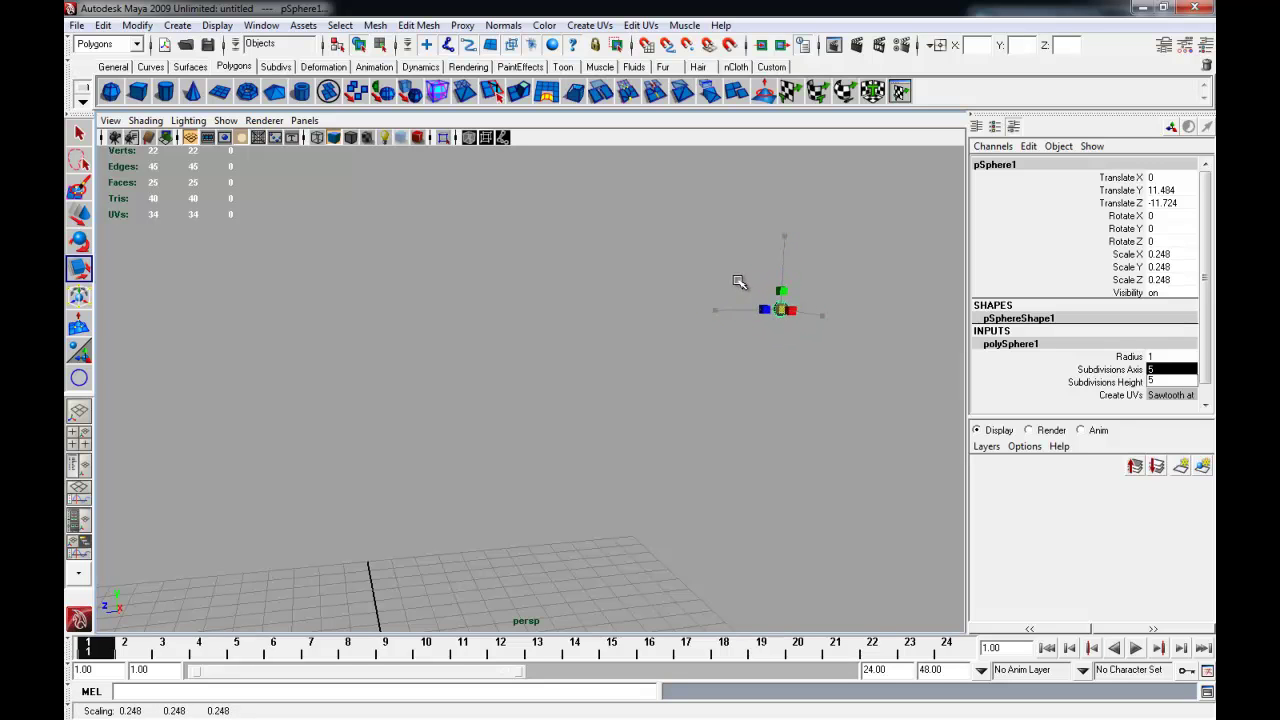
left_click(574, 357)
mouse_move(574, 357)
right_mouse_down("alt")
mouse_move(431, 409)
mouse_move(268, 255)
right_mouse_up("alt")
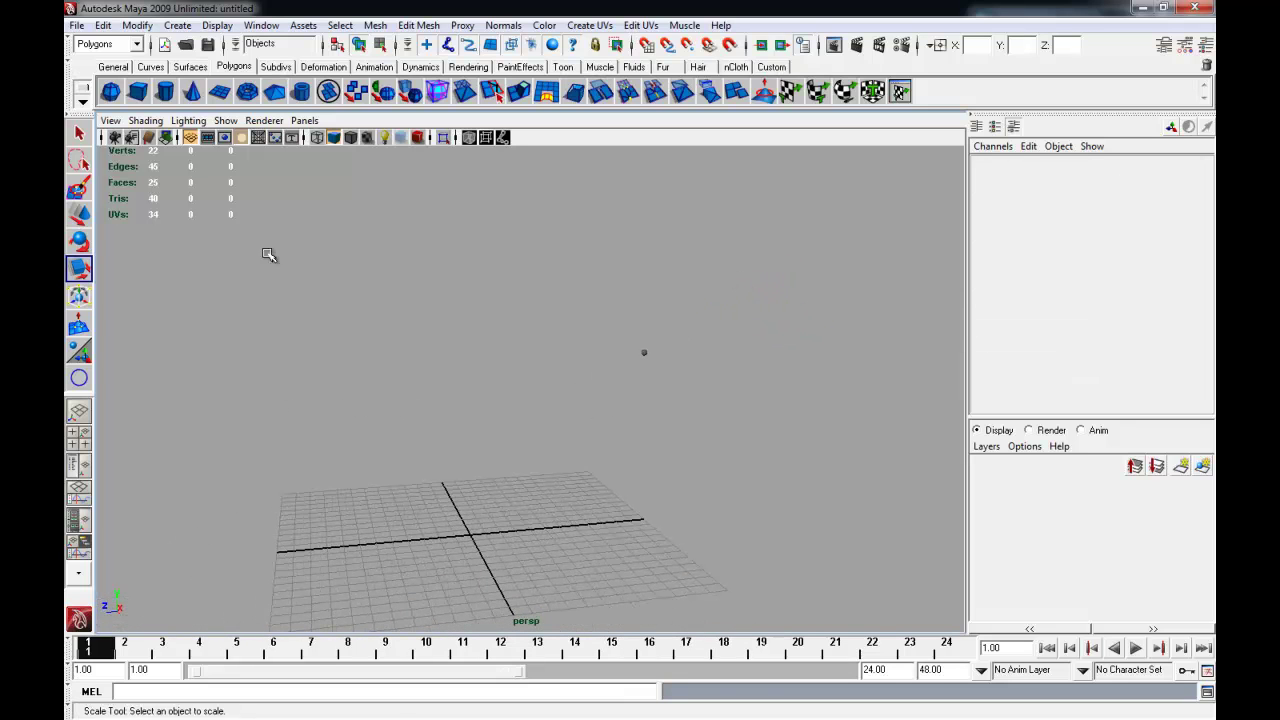
- Create a polygon plane scaled to 38.441 and stand it upright with Rotate Z 90
left_click(219, 93)
left_click_drag(472, 538, 871, 466)
key("w")
key("e")
mouse_move(478, 498)
left_mouse_down()
mouse_move(500, 586)
mouse_move(491, 600)
left_mouse_up()
double_click(1177, 242)
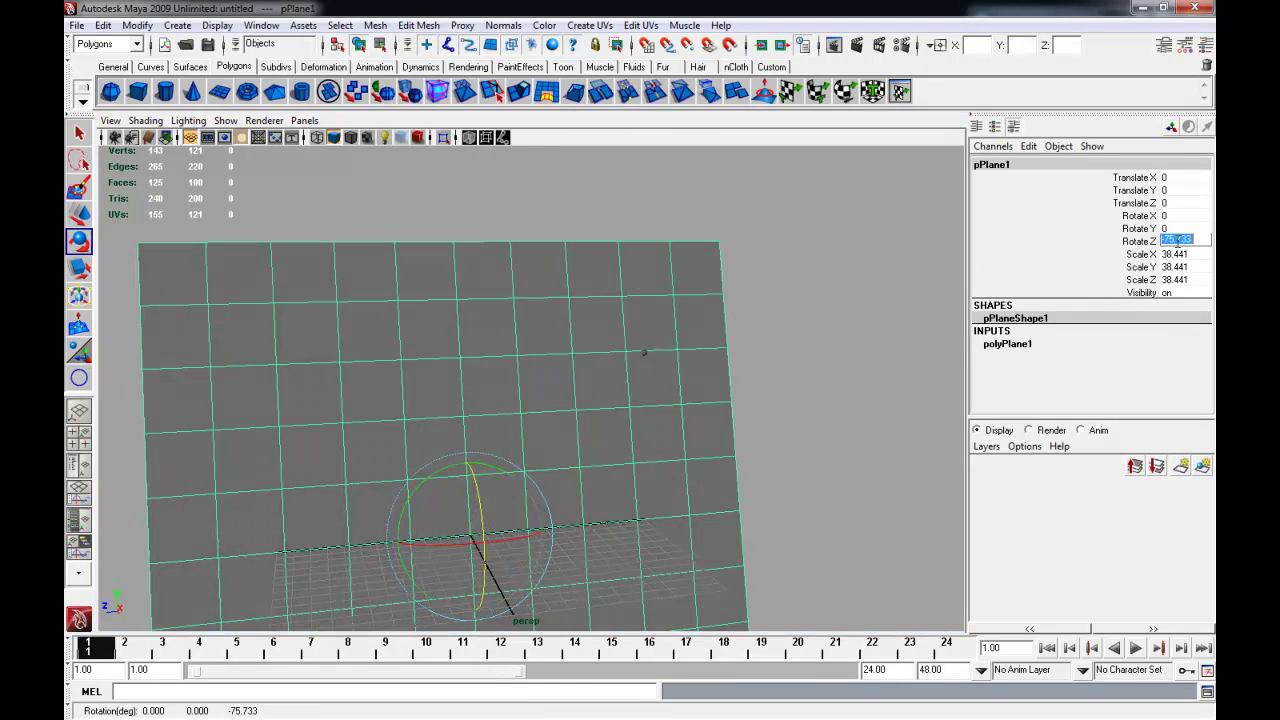
key("Return")
key("w")
mouse_move(500, 560)
left_mouse_down()
mouse_move(571, 549)
mouse_move(742, 304)
left_mouse_up()
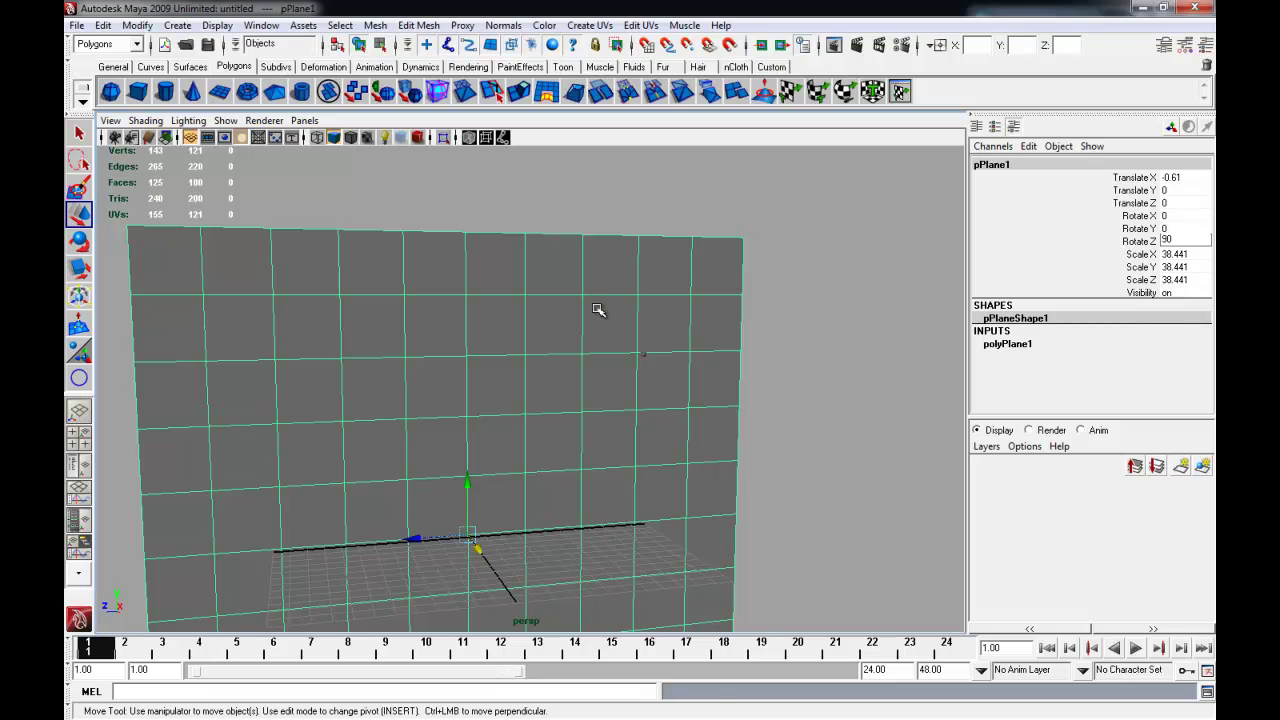
- Put the plane on a new layer1 set to Reference so it can't be selected
right_click(1046, 494)
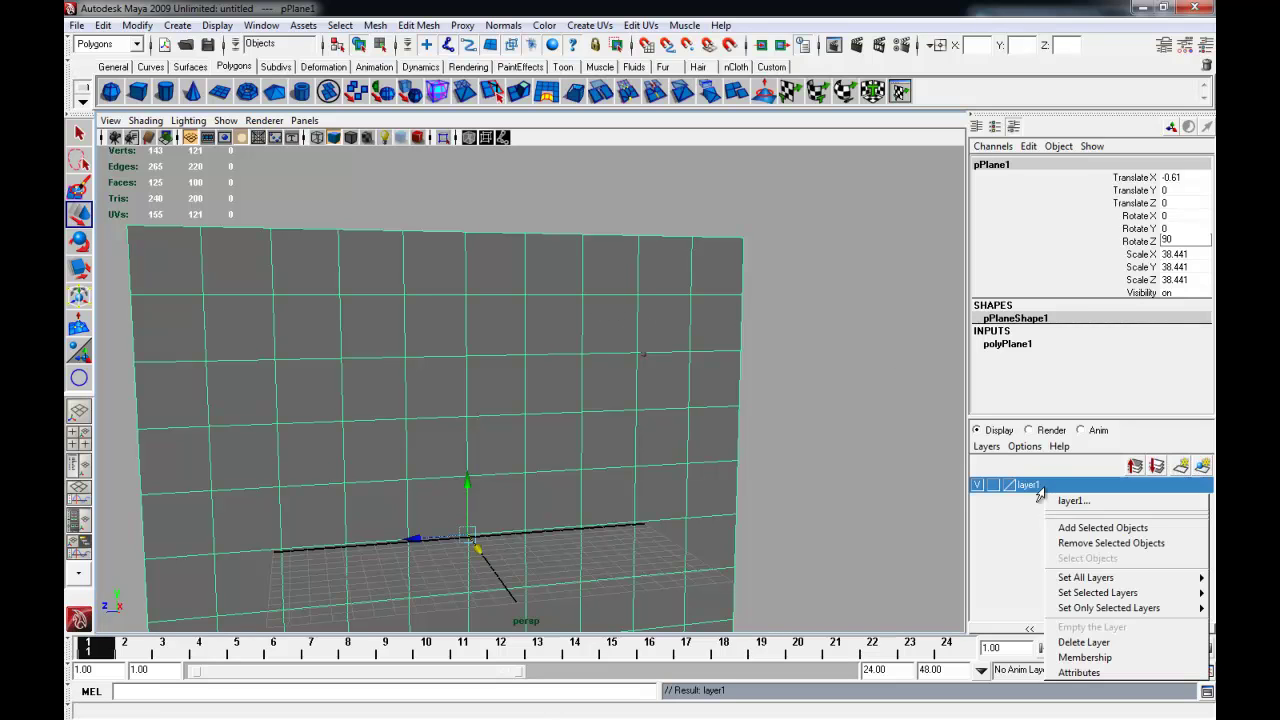
left_click(1062, 529)
left_click(1002, 488)
left_click(1002, 488)
left_click(805, 475)
right_click_drag(766, 372, 771, 420, "alt")
middle_click_drag(771, 420, 517, 457, "alt")
left_click_drag(537, 337, 626, 429)
middle_click_drag(626, 429, 553, 442, "alt")
mouse_move(553, 442)
left_mouse_down("alt")
mouse_move(723, 480)
mouse_move(506, 460)
mouse_move(800, 505)
mouse_move(806, 480)
left_mouse_up("alt")
left_click(871, 357)
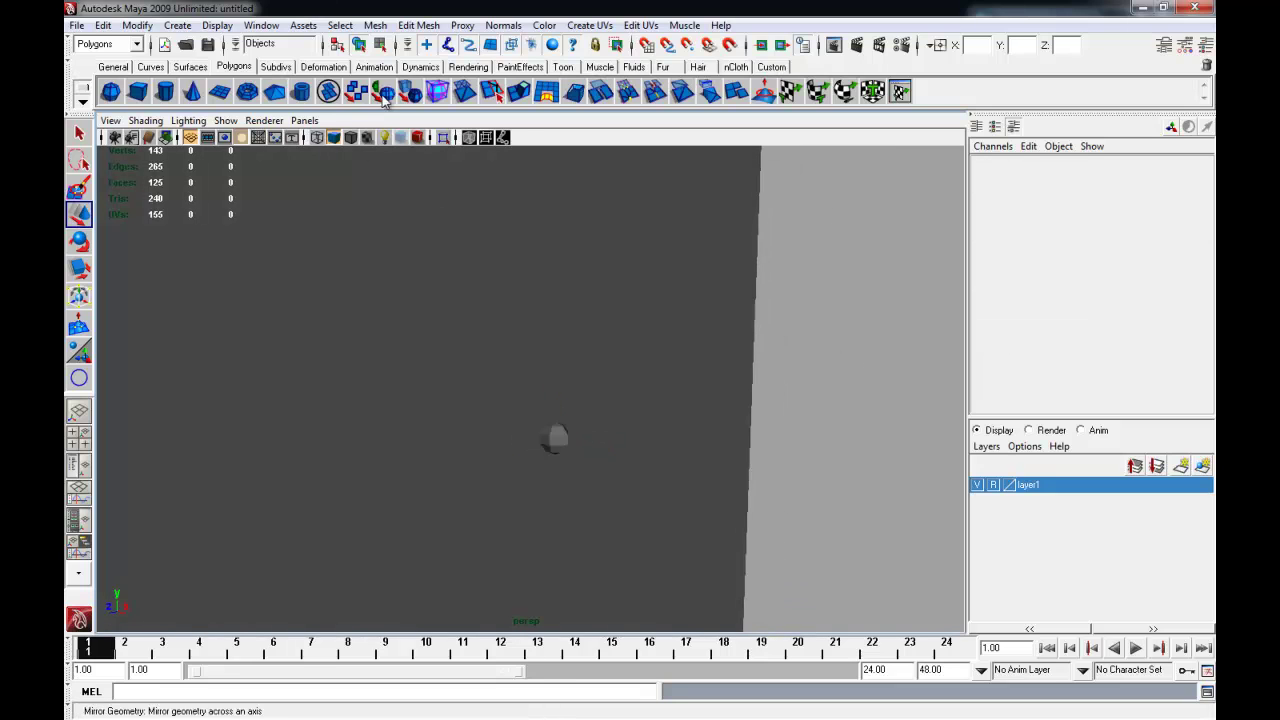
- Create a volume light and move it to X −0.248, Y 11.505, Z −11.685 around the sphere
left_click(470, 67)
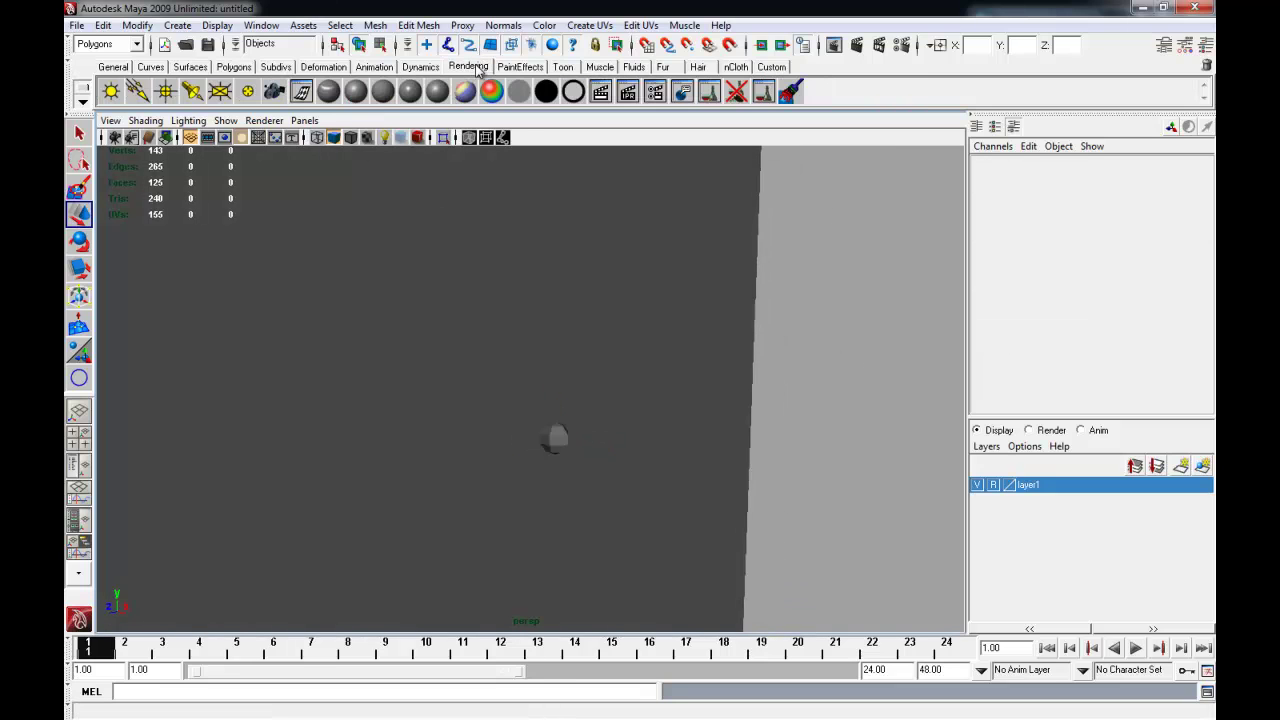
left_click(248, 92)
mouse_move(557, 434)
right_mouse_down("alt")
mouse_move(314, 557)
mouse_move(377, 554)
mouse_move(429, 374)
right_mouse_up("alt")
left_click_drag(347, 492, 343, 428)
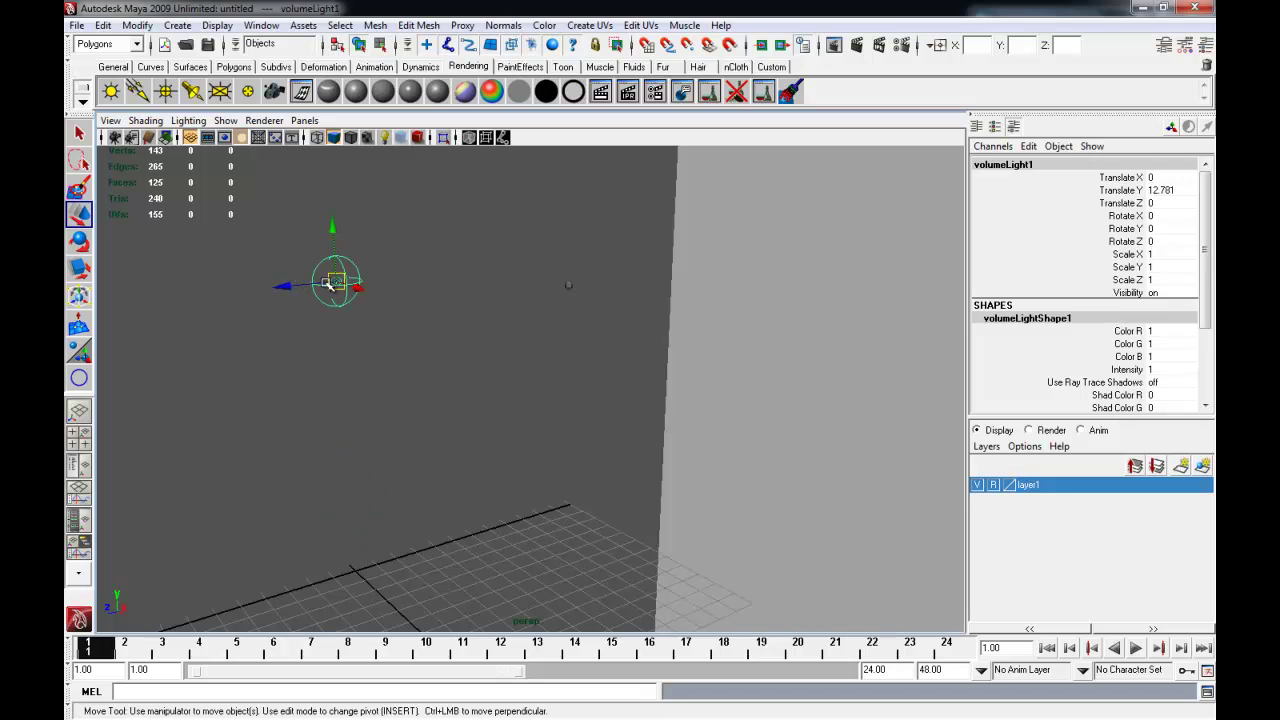
left_click_drag(327, 283, 378, 283)
left_click_drag(548, 281, 760, 288, "alt")
right_click_drag(760, 288, 543, 374, "alt")
middle_click_drag(560, 374, 576, 228, "alt")
mouse_move(539, 208)
left_mouse_down()
mouse_move(539, 307)
mouse_move(518, 325)
mouse_move(435, 322)
mouse_move(508, 360)
mouse_move(608, 377)
mouse_move(590, 372)
left_mouse_up()
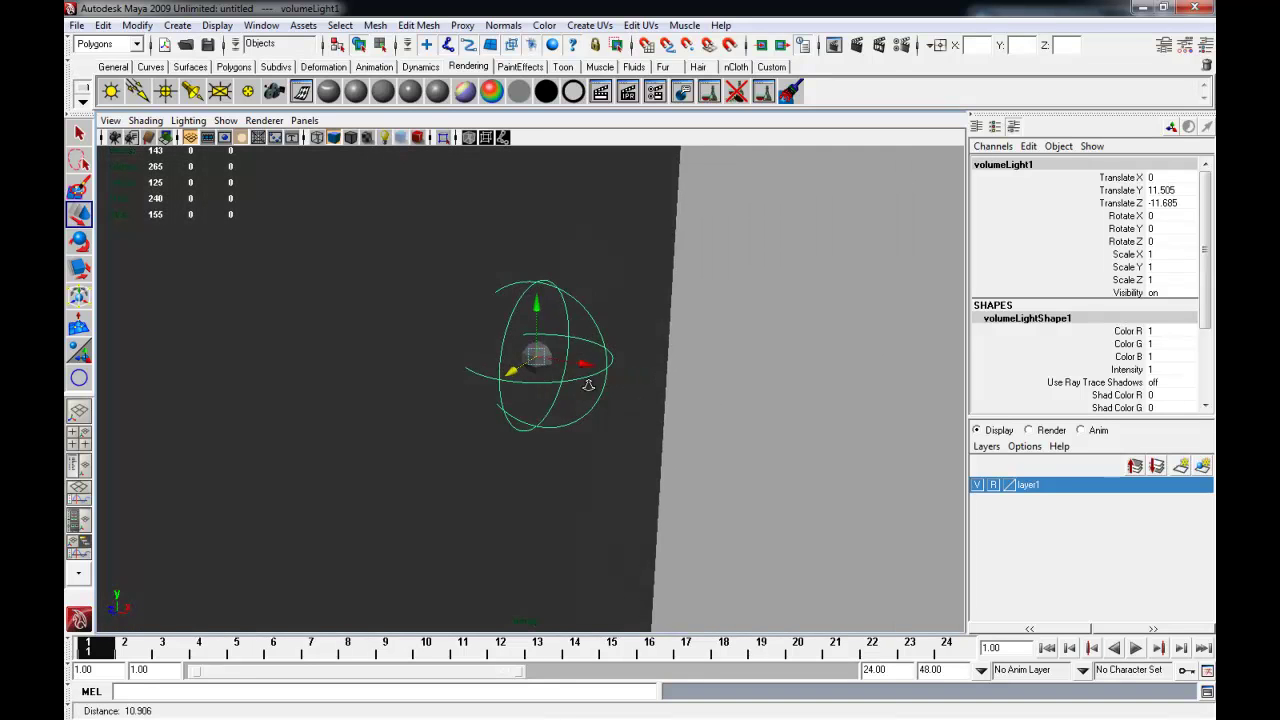
- Render the current frame to check the volume light
right_click_drag(590, 372, 694, 354, "alt")
left_click_drag(694, 354, 557, 327, "alt")
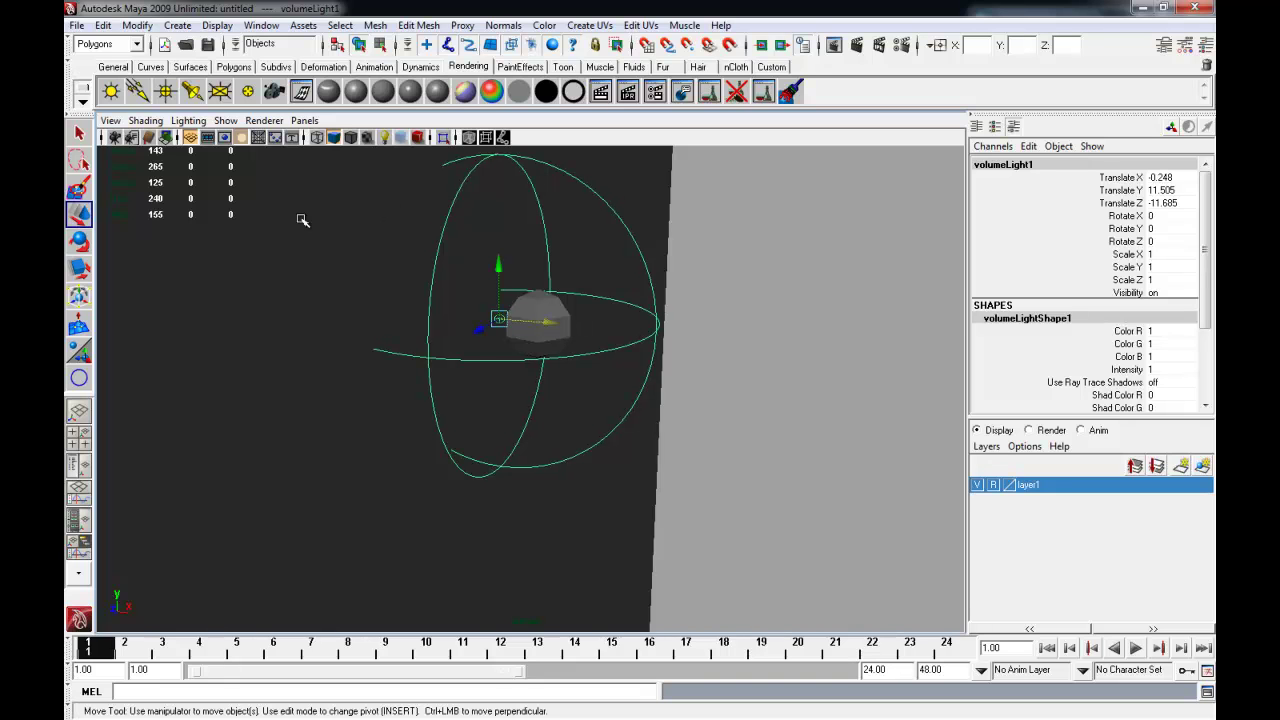
mouse_move(383, 279)
left_mouse_down("alt")
mouse_move(606, 294)
mouse_move(590, 293)
mouse_move(666, 314)
mouse_move(694, 260)
left_mouse_up("alt")
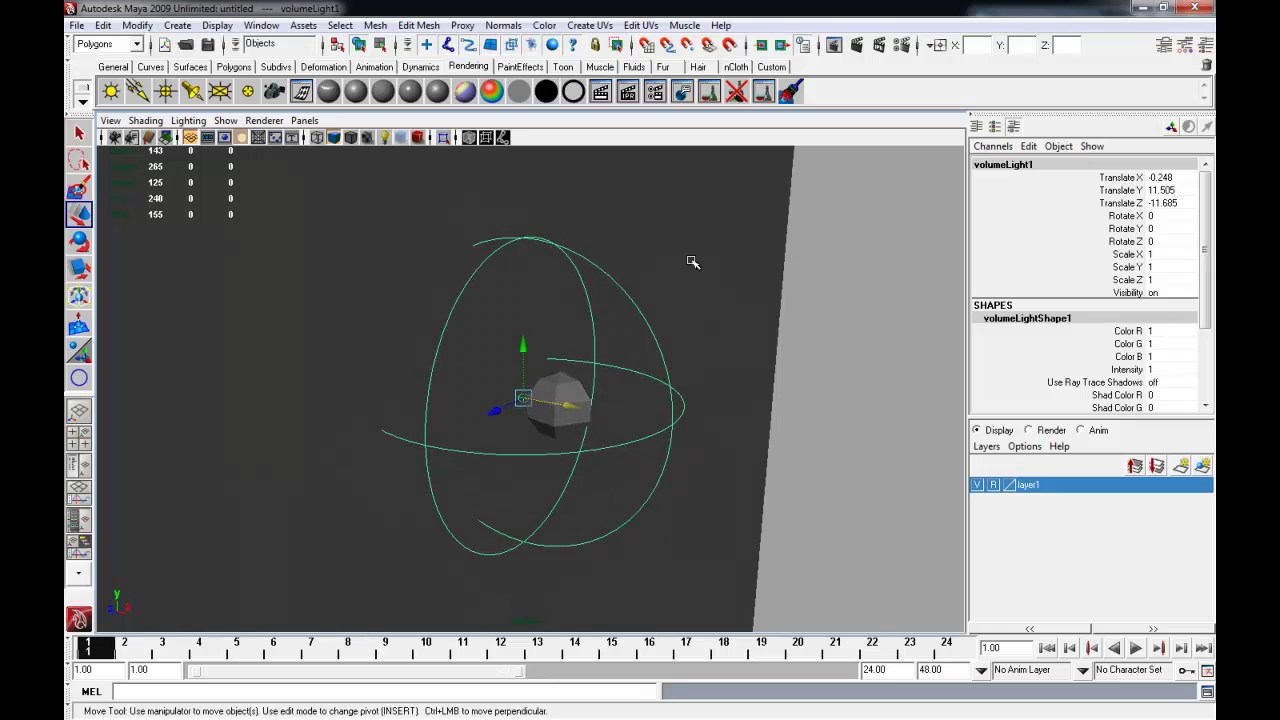
left_click(849, 49)
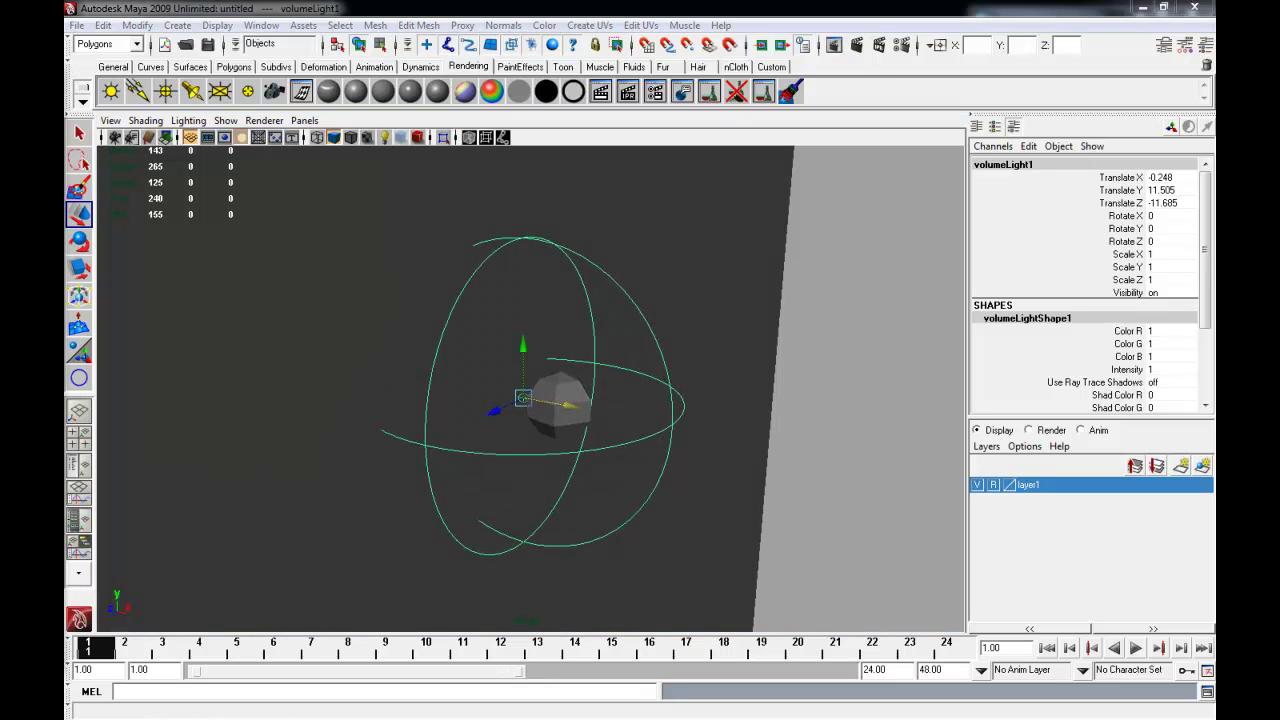
left_click(647, 300)
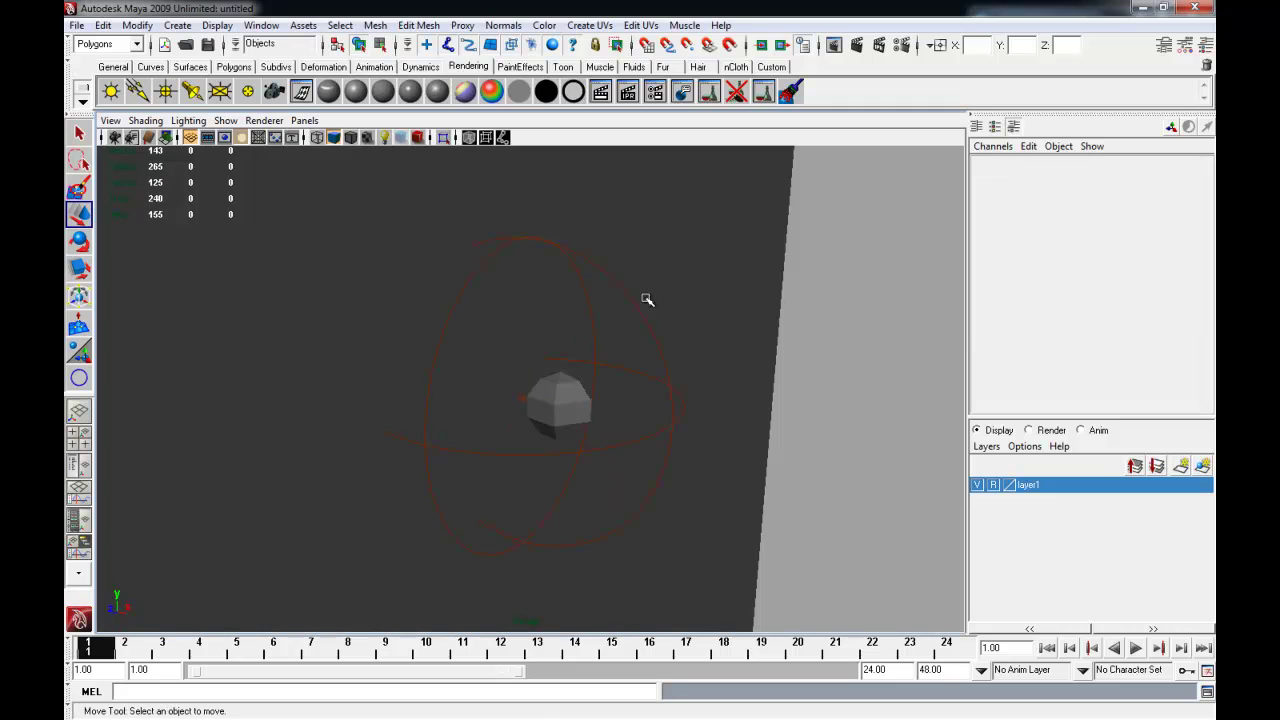
left_click(571, 400)
left_click(469, 255)
key("ctrl+a")
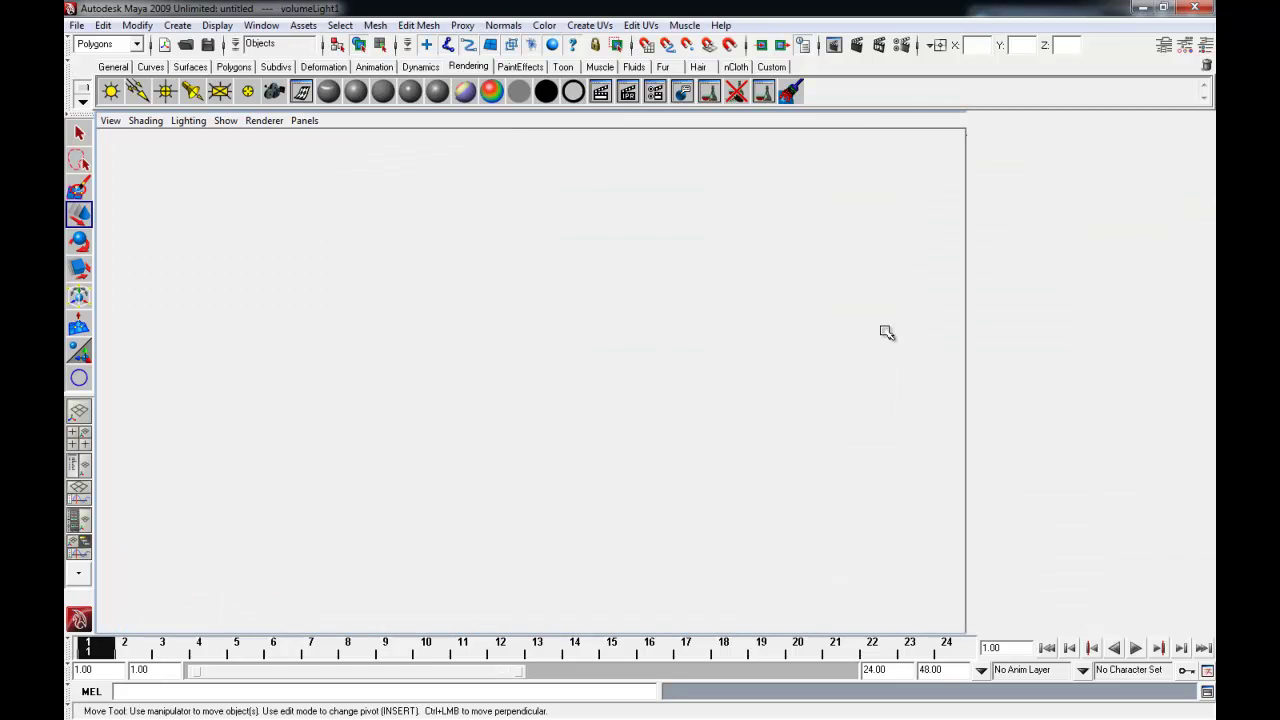
left_click(1024, 335)
left_click(664, 344)
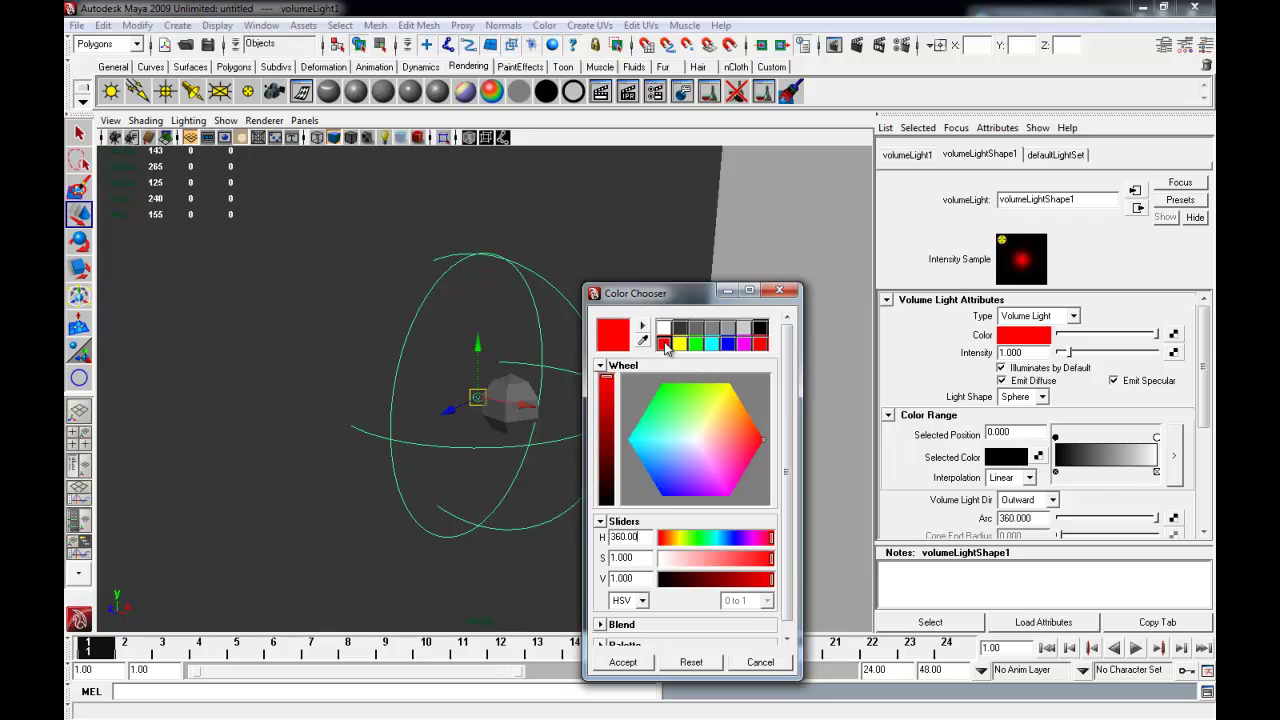
left_click(623, 662)
left_click(515, 401)
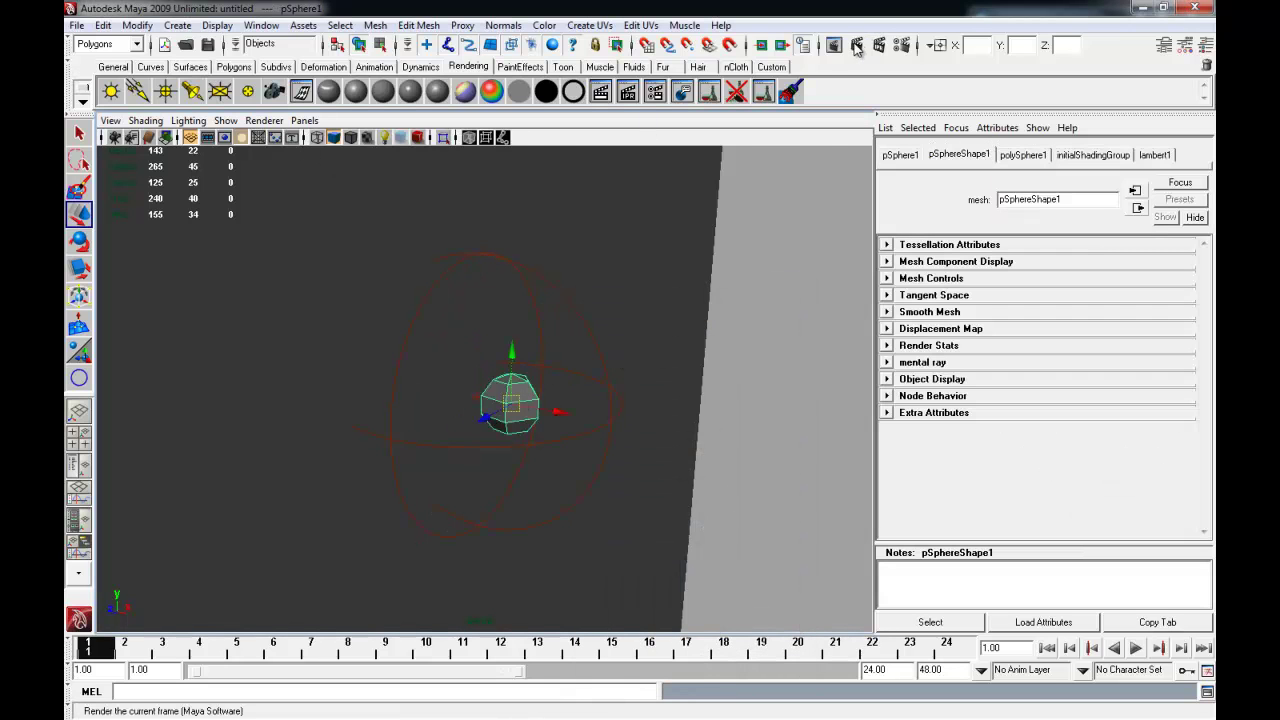
left_click_drag(691, 366, 171, 391, "alt")
mouse_move(445, 383)
left_mouse_down("alt")
mouse_move(403, 340)
mouse_move(365, 212)
left_mouse_up("alt")
left_click(365, 212)
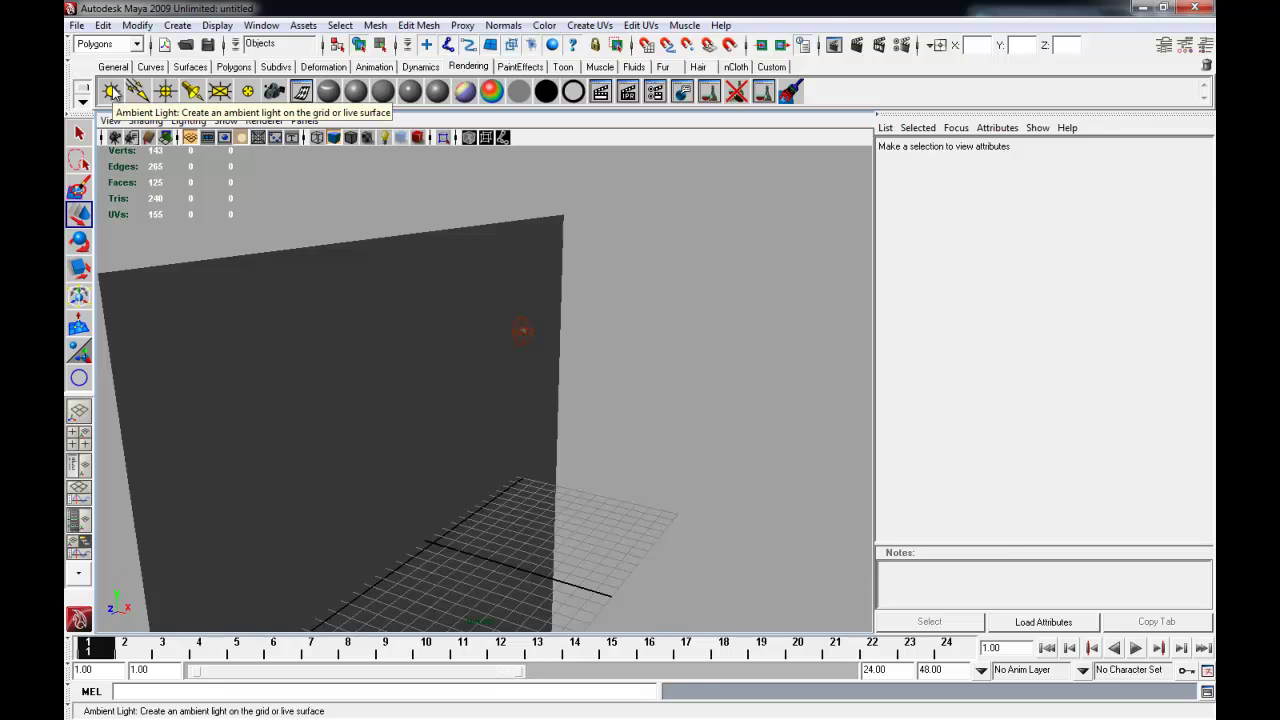
- Add an ambient light raised above the scene, tinted light blue (H 222.94, S 0.742, V 1)
left_click(112, 92)
left_click_drag(437, 494, 427, 86)
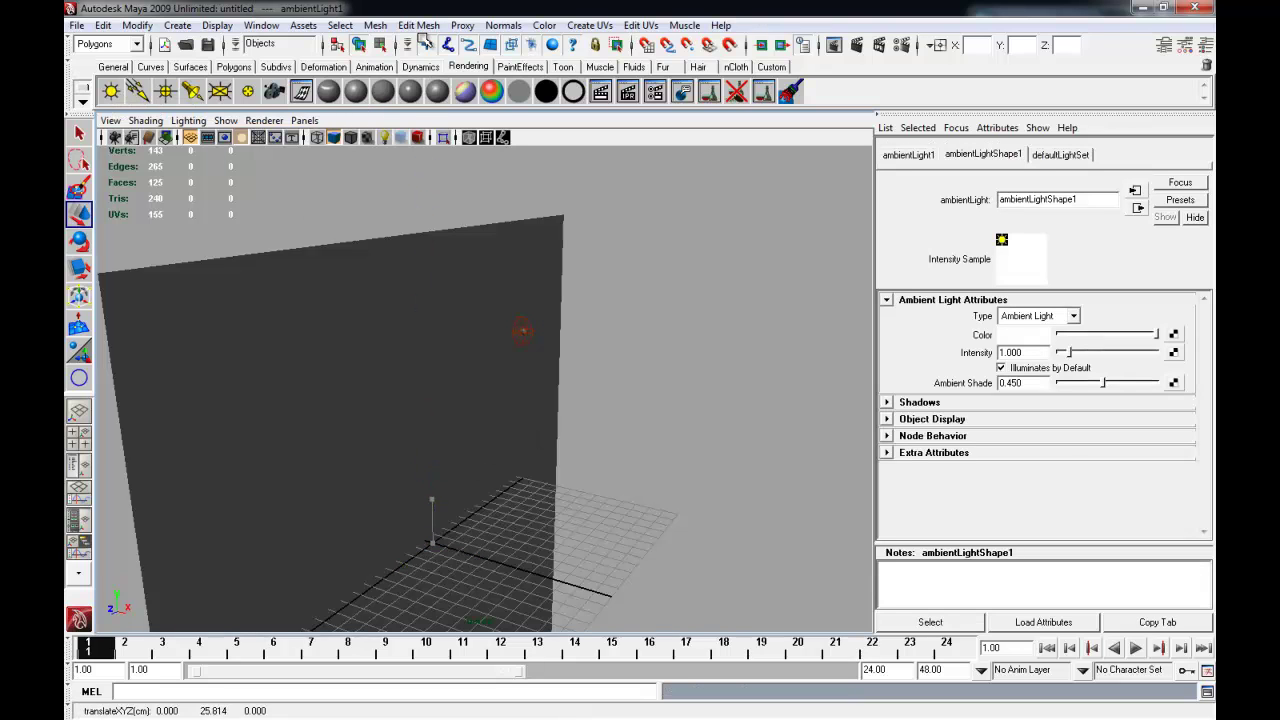
middle_click_drag(661, 334, 666, 414, "alt")
left_click(1025, 334)
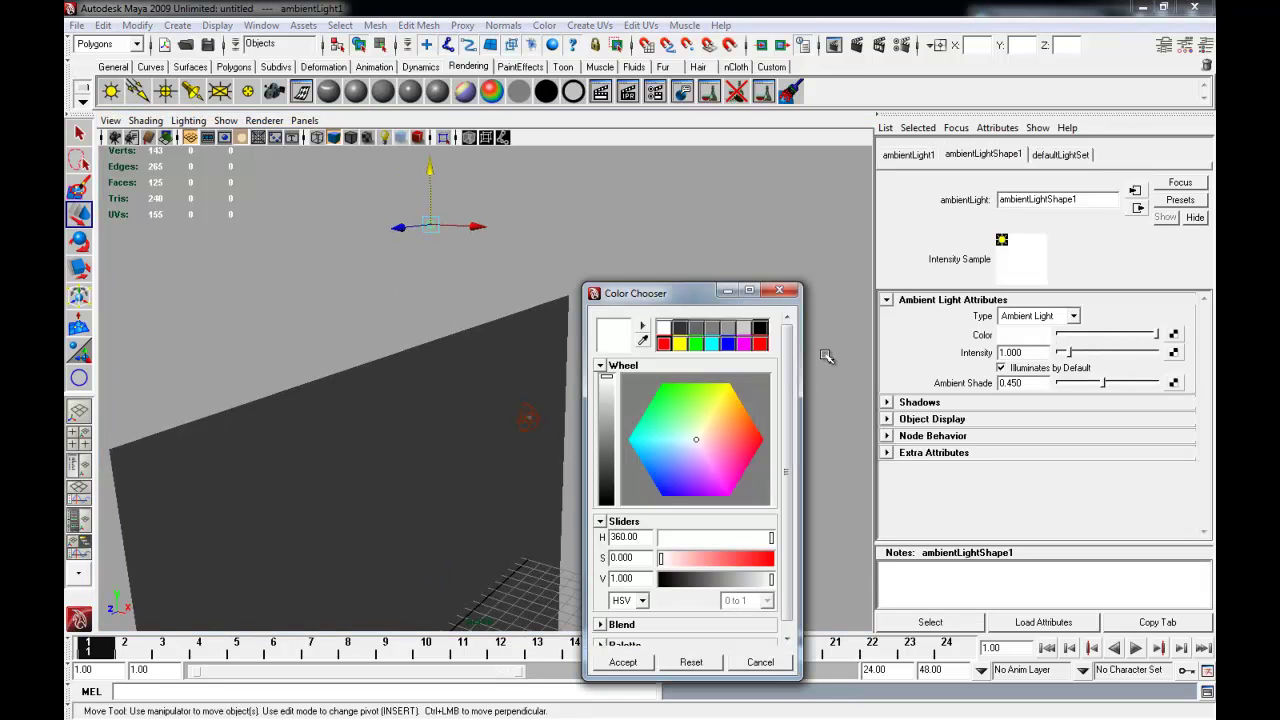
left_click(728, 343)
left_click_drag(662, 495, 667, 471)
left_click(622, 665)
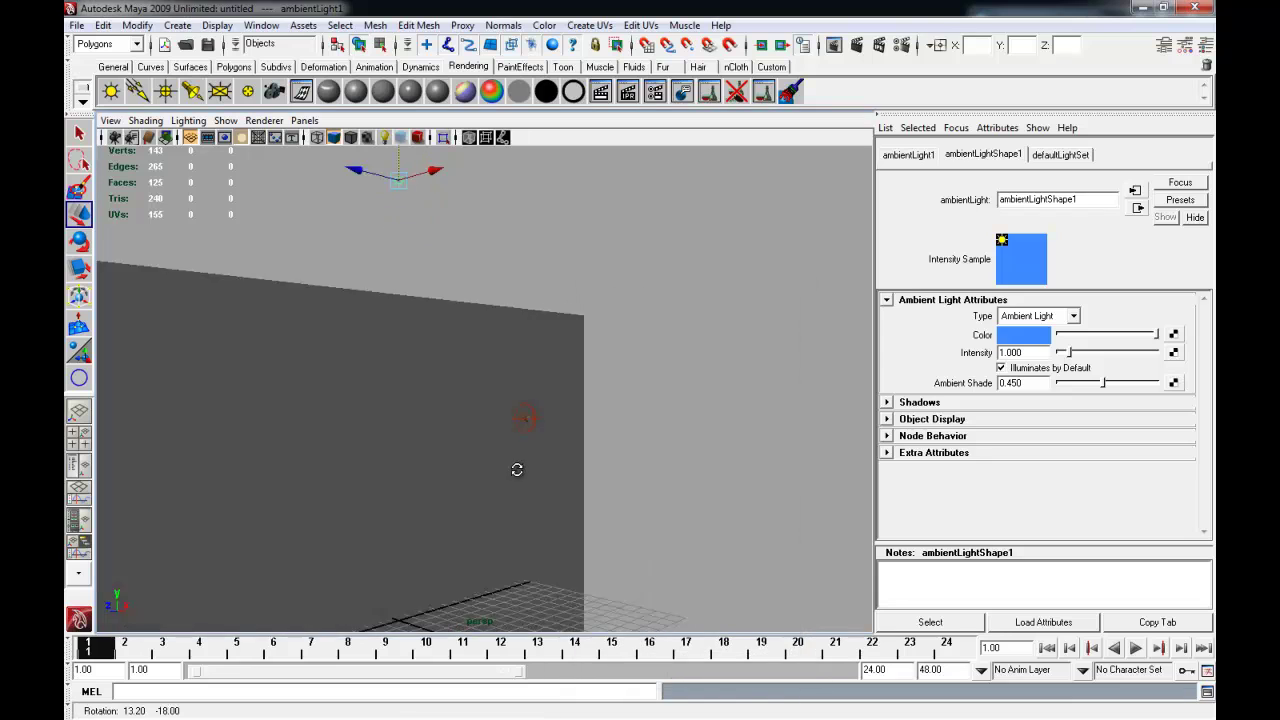
- Render the current frame to see the blue-lit plane
left_click_drag(517, 466, 591, 449, "alt")
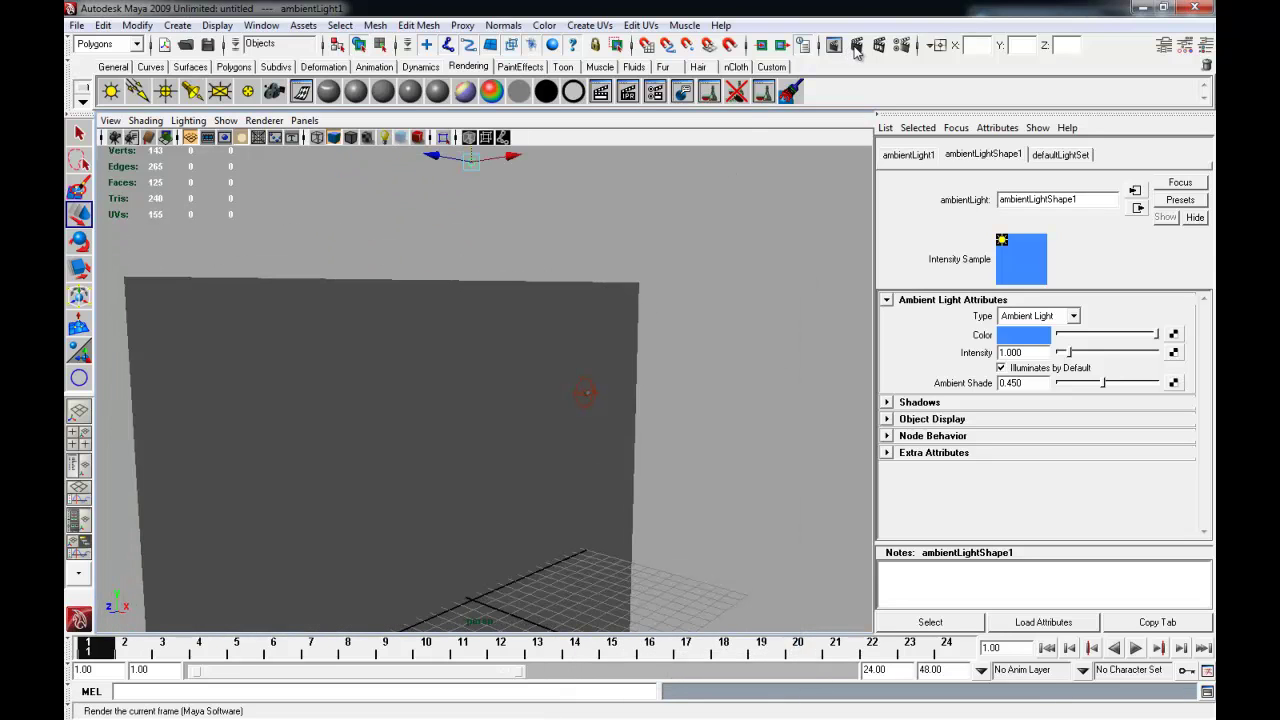
left_click(601, 91)
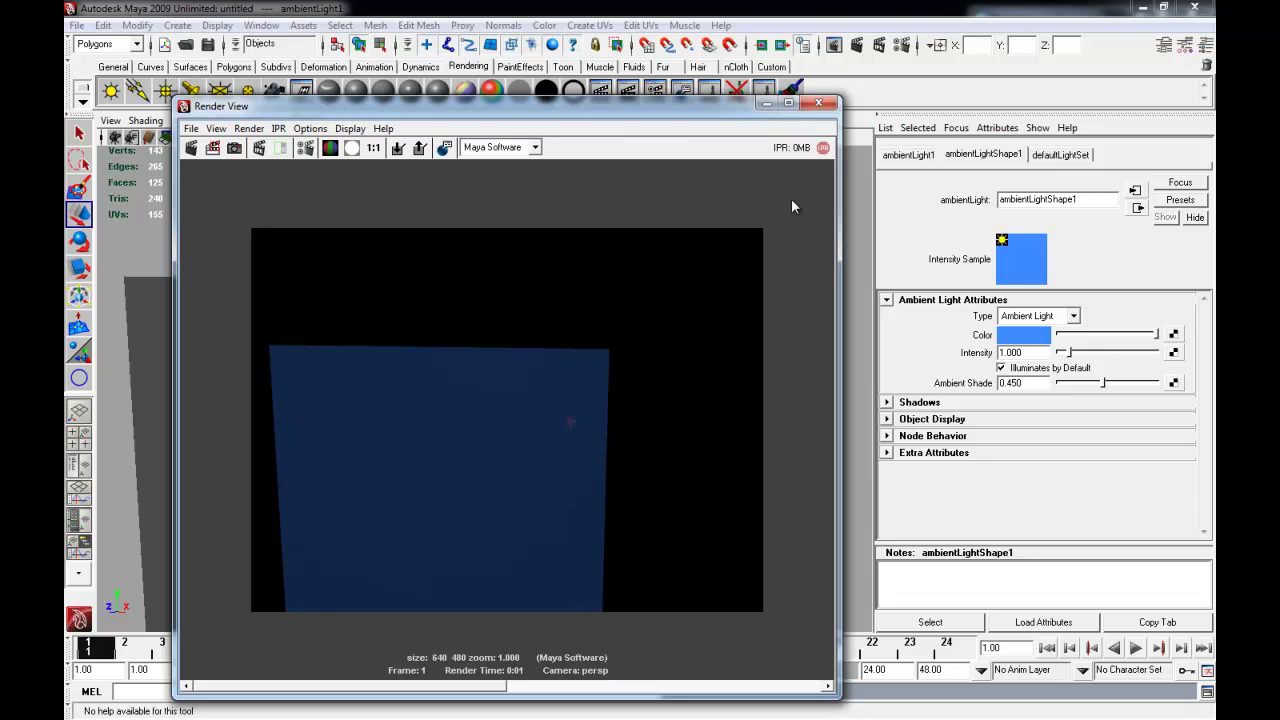
left_click(818, 103)
scroll(571, 471, "up", 3)
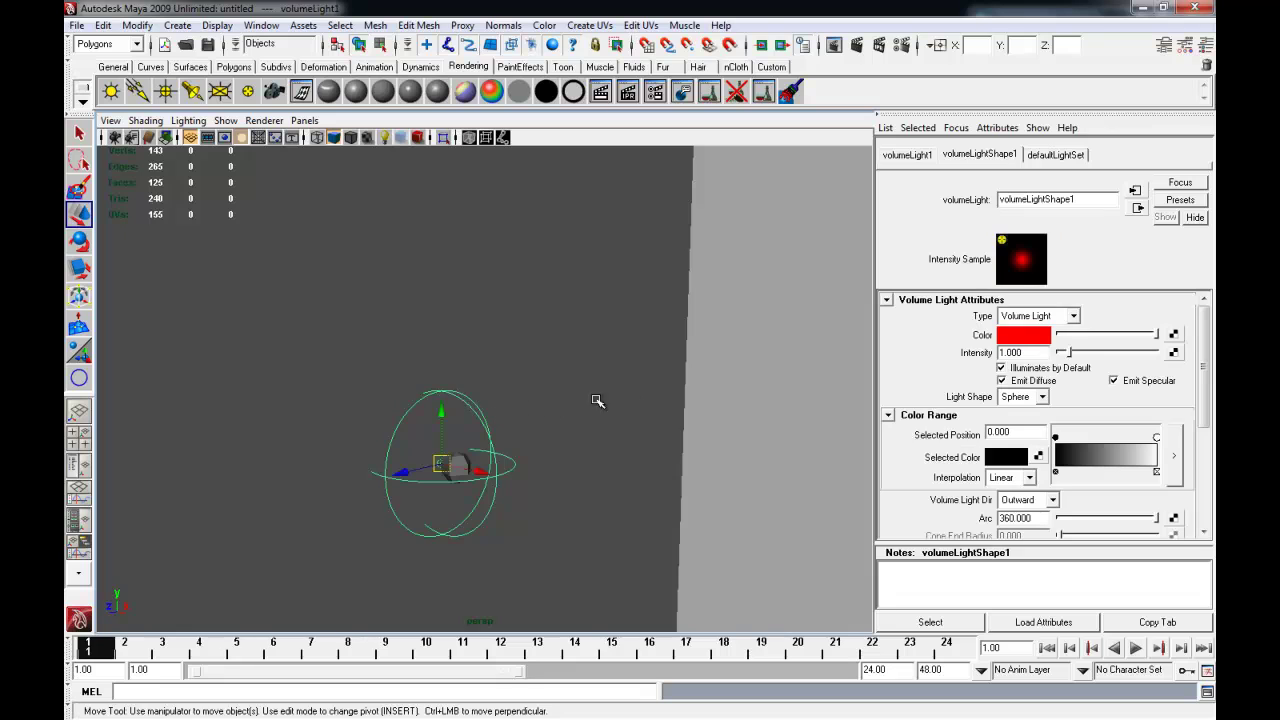
- Set the volume light's intensity to 3 and render to check the glow
double_click(1029, 351)
type("3")
key("Return")
left_click(873, 47)
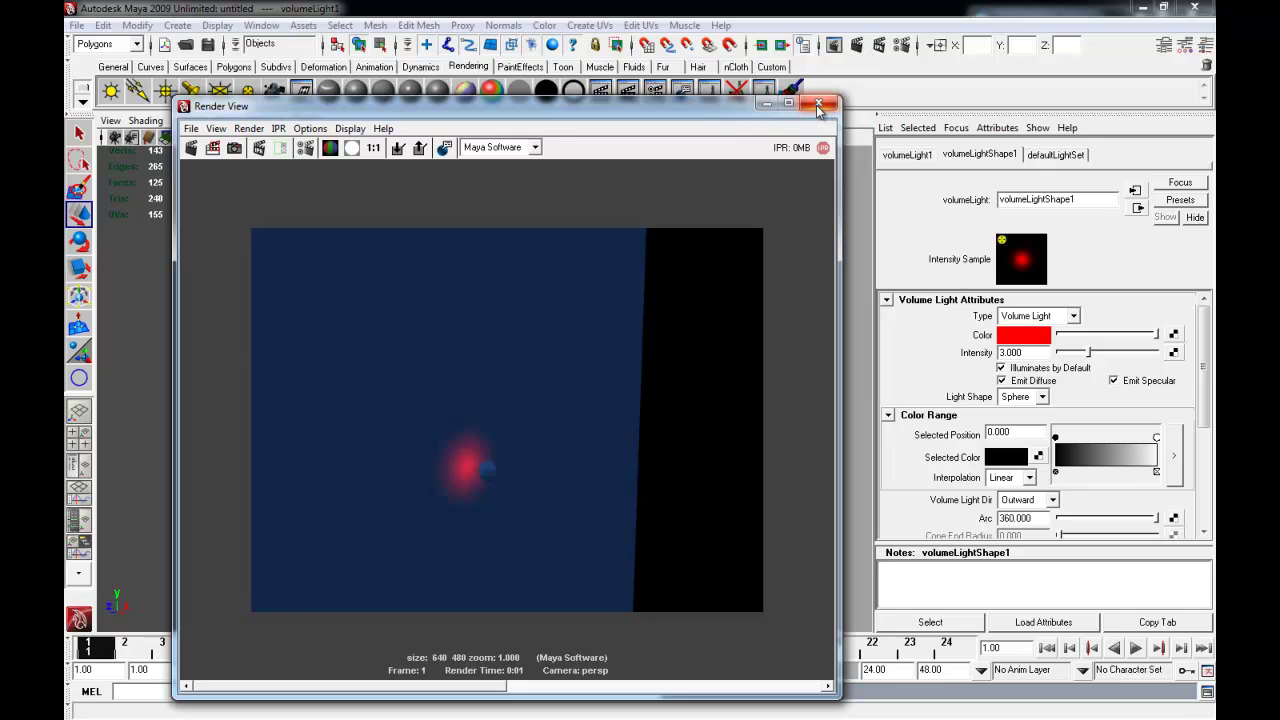
left_click(818, 105)
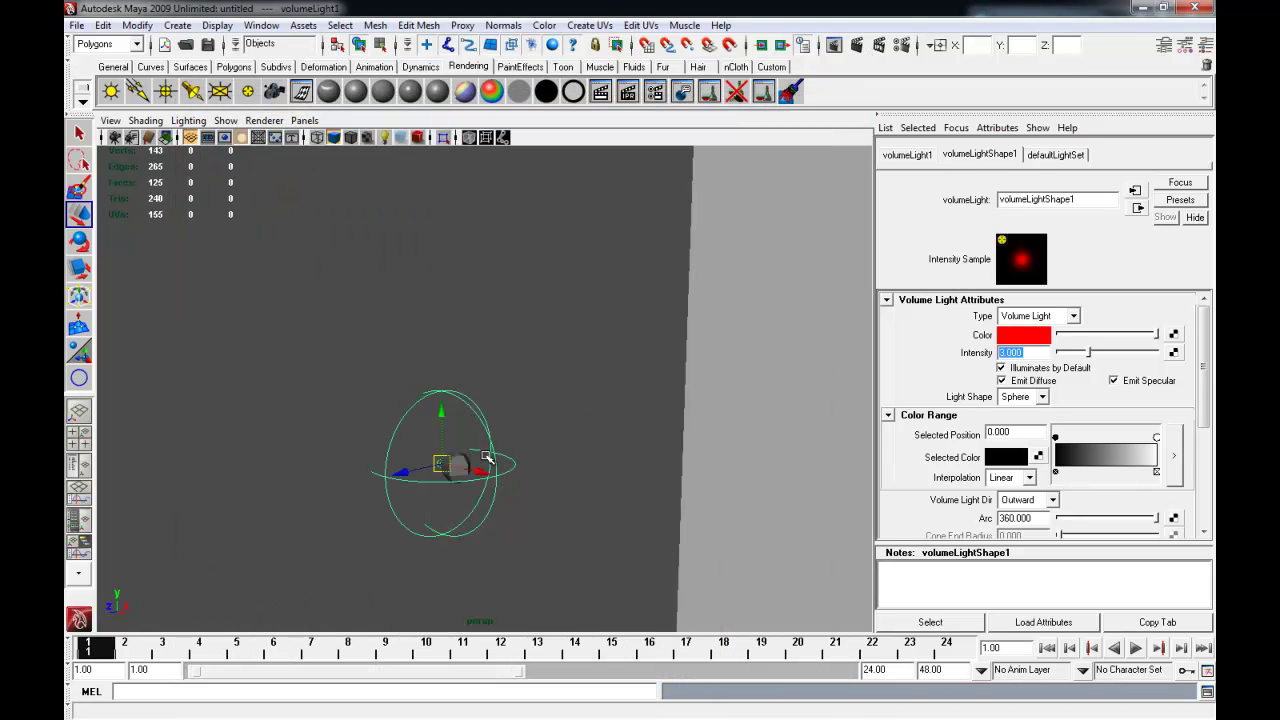
left_click_drag(461, 469, 722, 376, "alt")
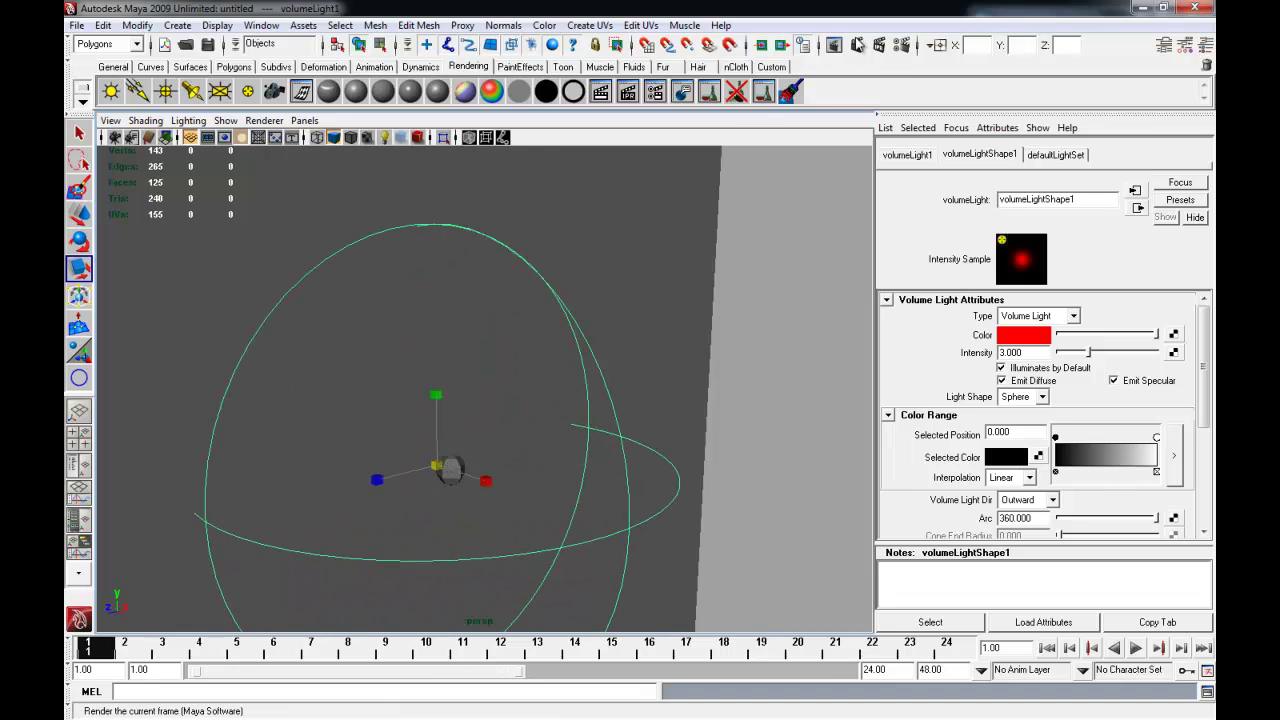
left_click(856, 42)
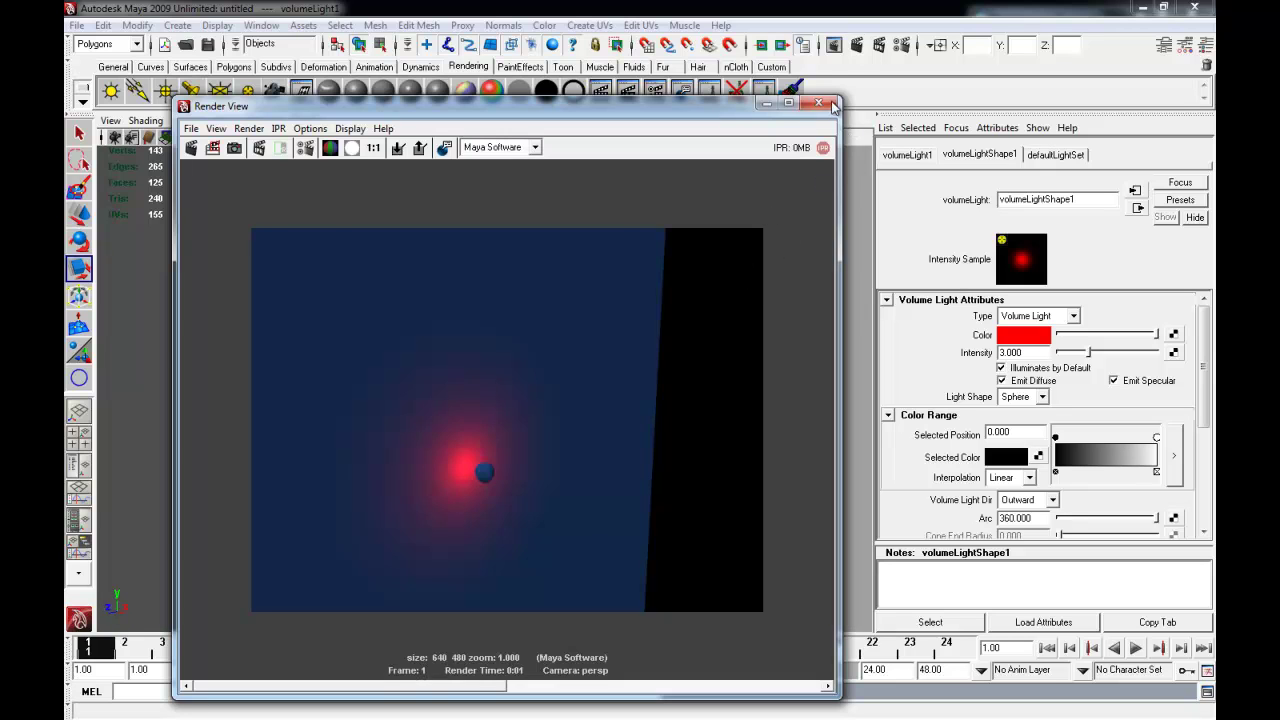
left_click(818, 102)
- Lower the volume light's intensity to 1 and render again
double_click(1042, 352)
type("1")
key("Return")
left_click_drag(465, 416, 490, 410, "alt")
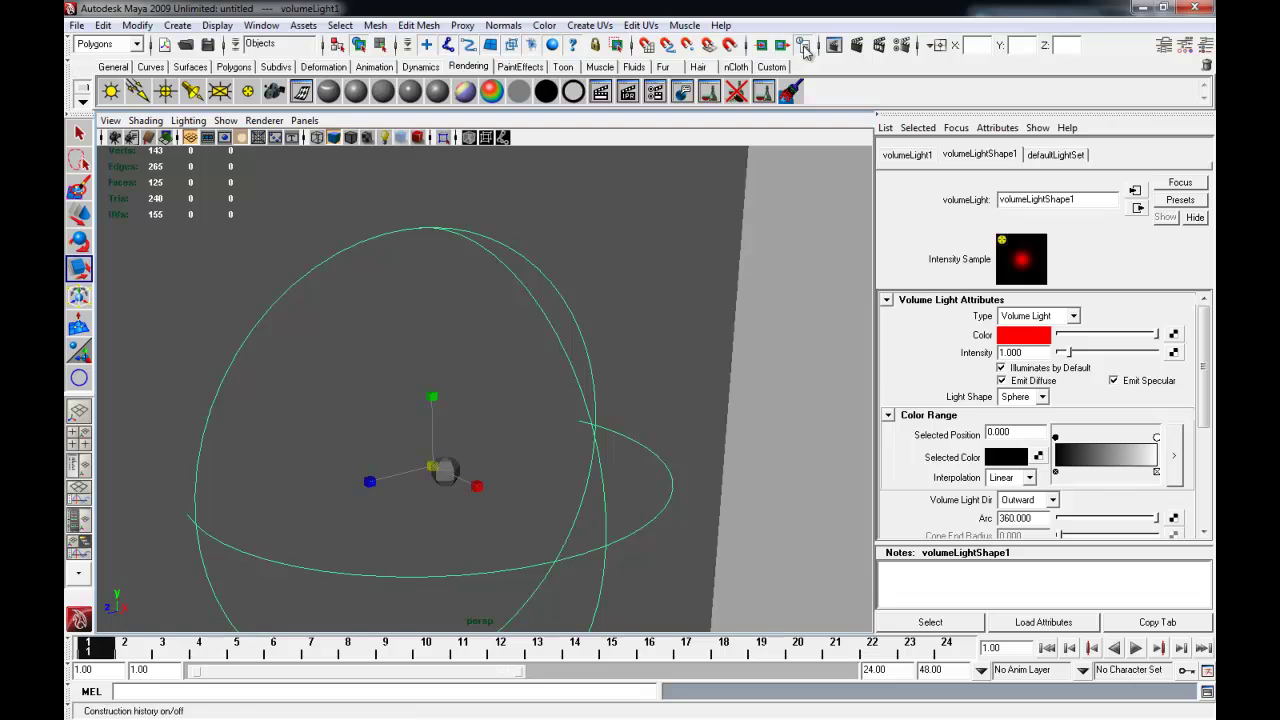
left_click(833, 45)
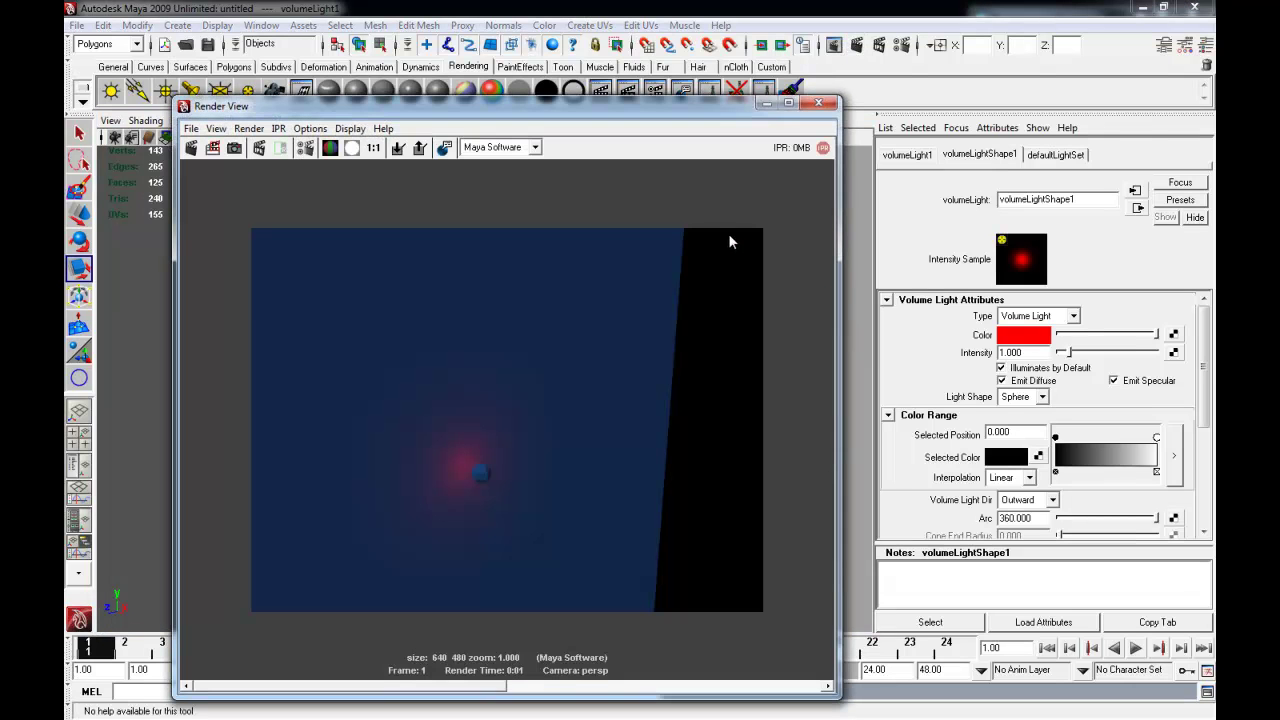
left_click(819, 103)
- Settle the volume light's intensity at 2 and render the result
double_click(1045, 352)
type("2")
key("Return")
left_click(833, 45)
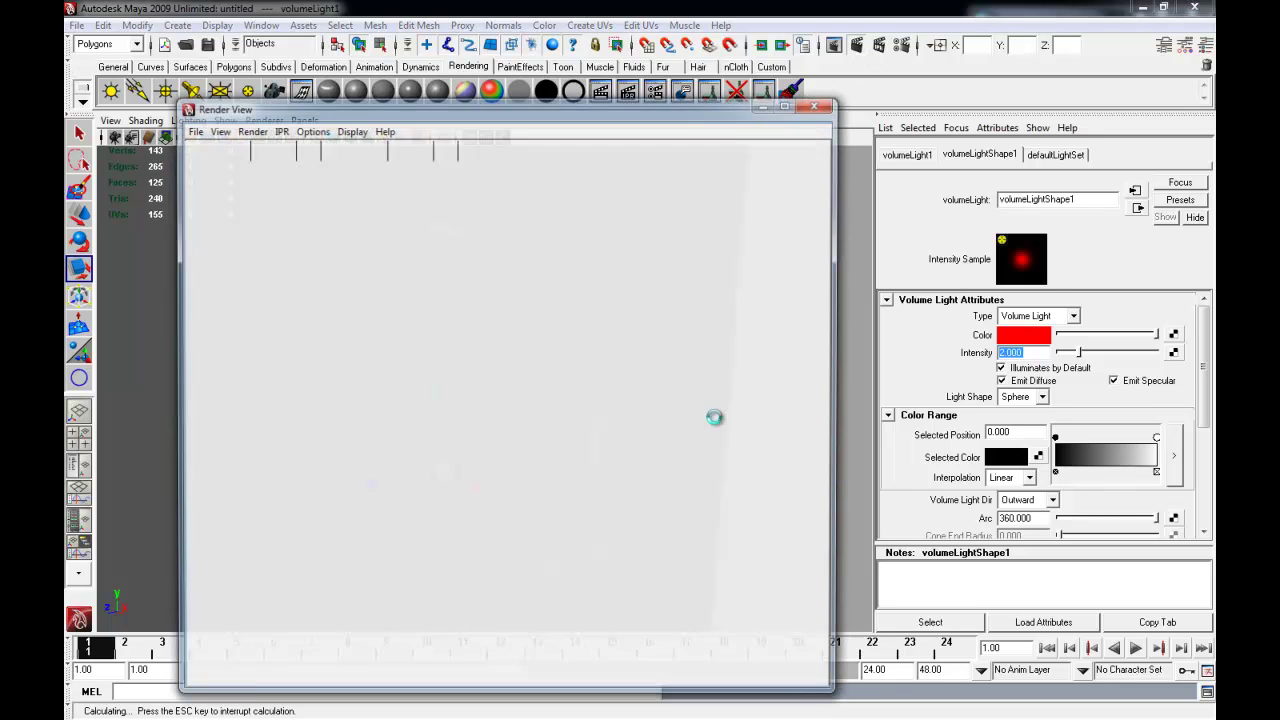
left_click(819, 103)
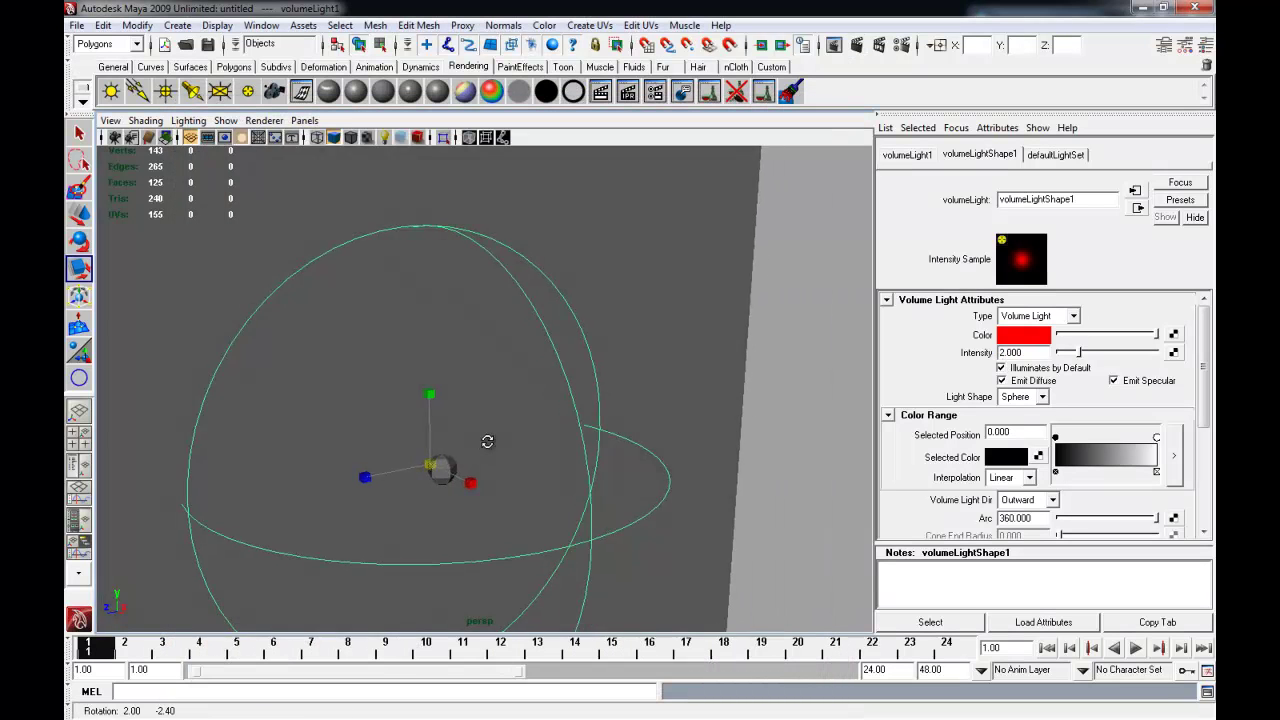
left_click_drag(486, 437, 621, 419, "alt")
left_click(531, 217)
left_click(261, 25)
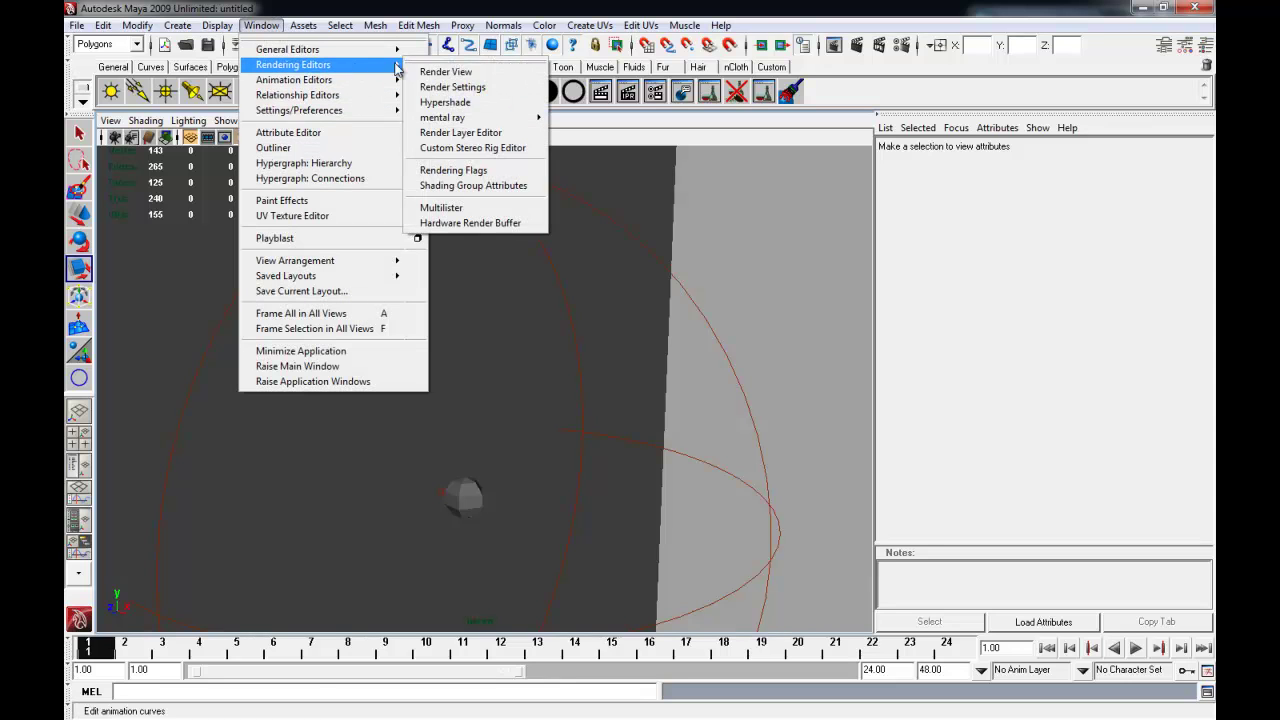
- Open the Hypershade and create a new Lambert material coloured pure red
left_click(445, 104)
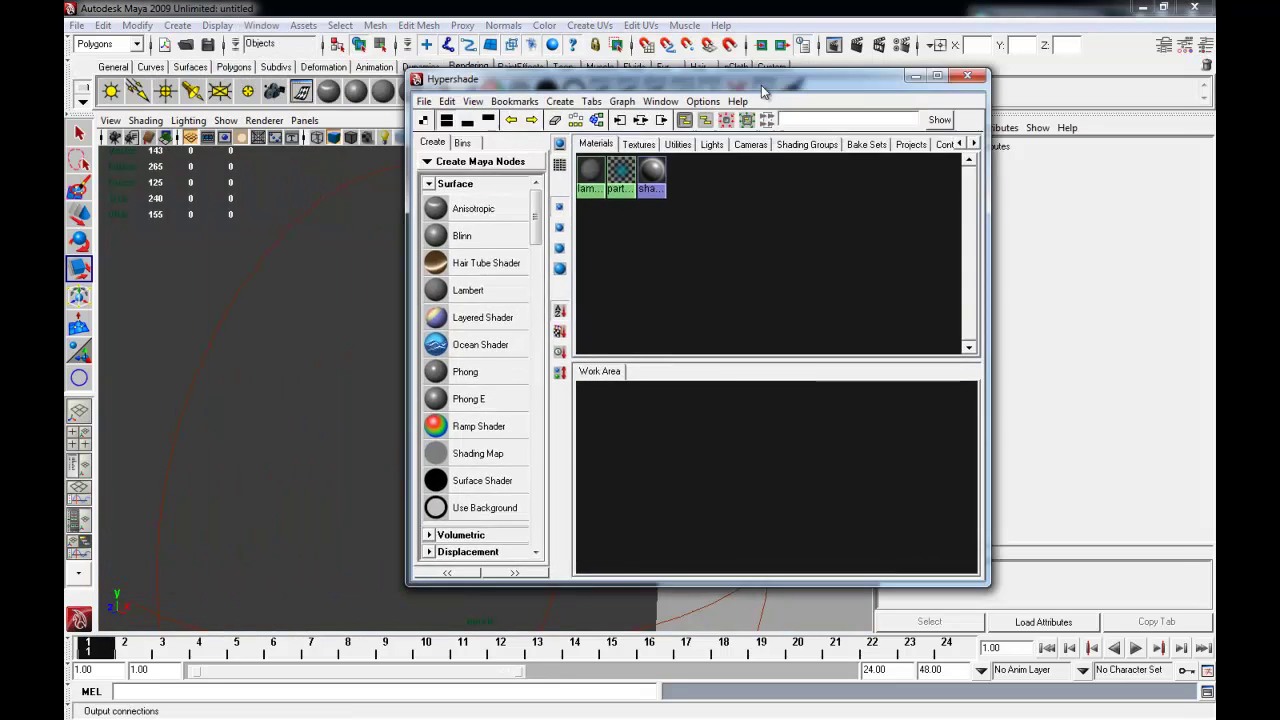
left_click_drag(477, 77, 634, 90)
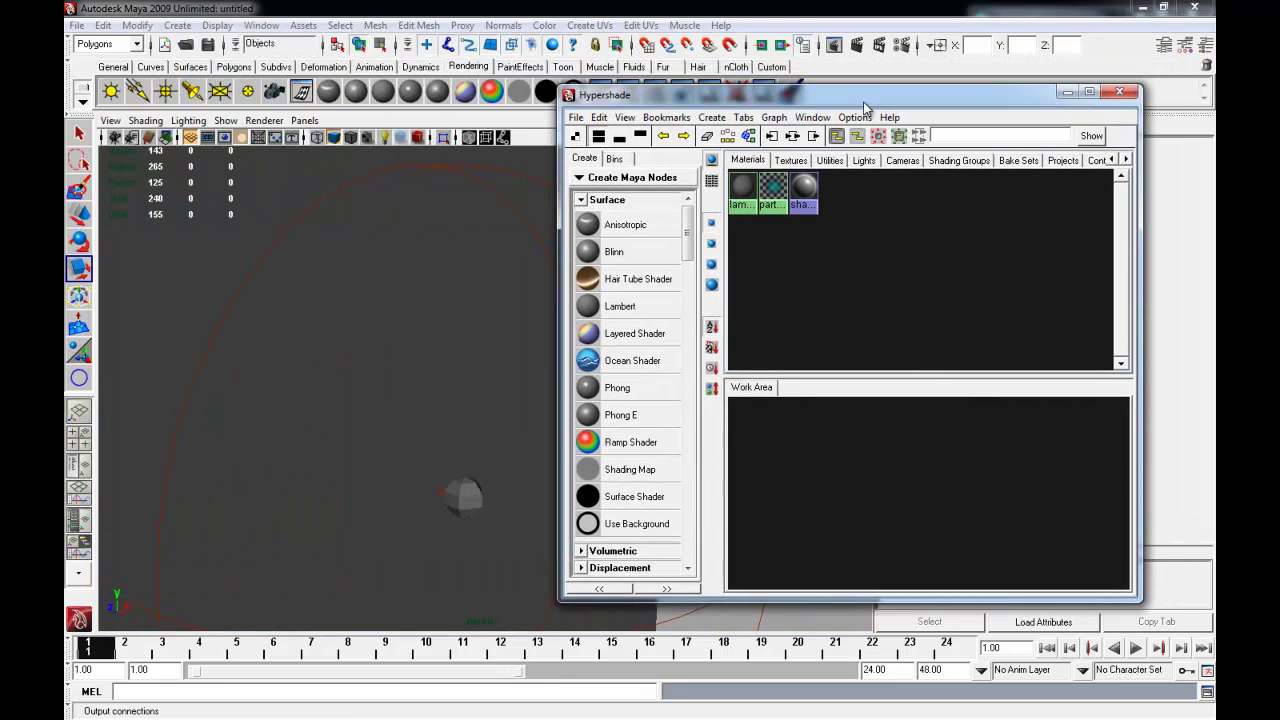
left_click(620, 301)
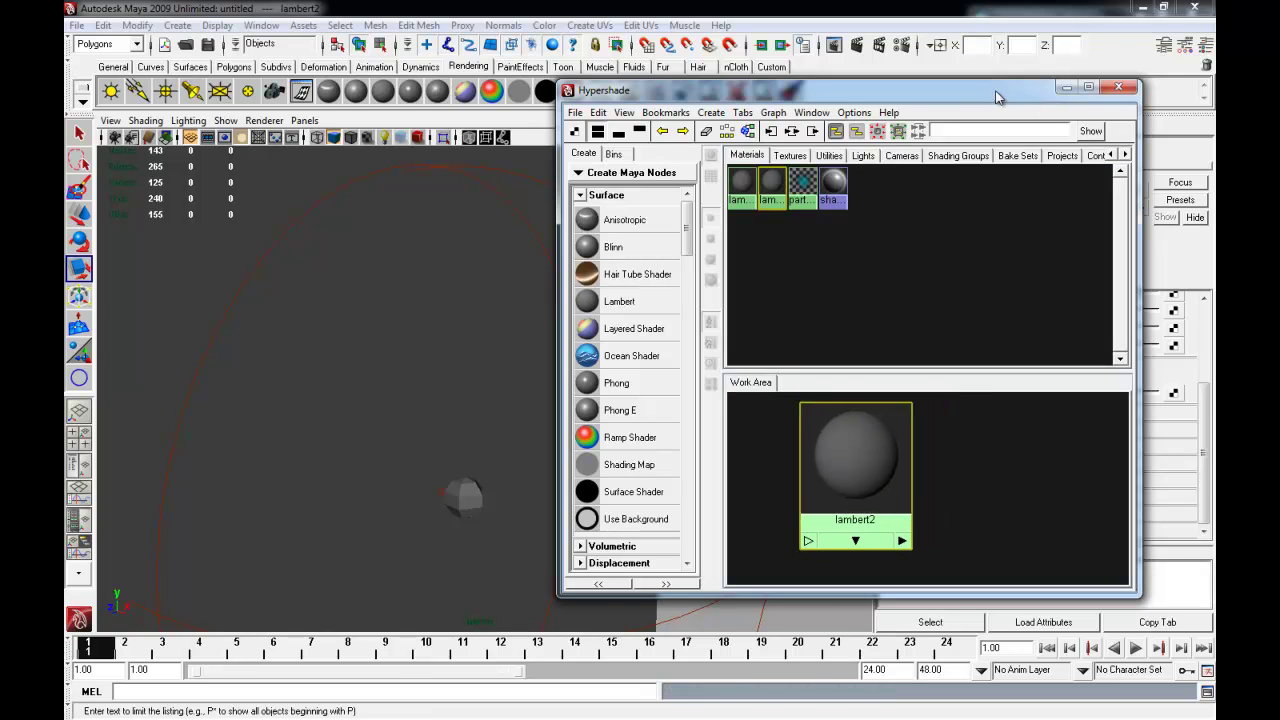
left_click_drag(996, 97, 624, 113)
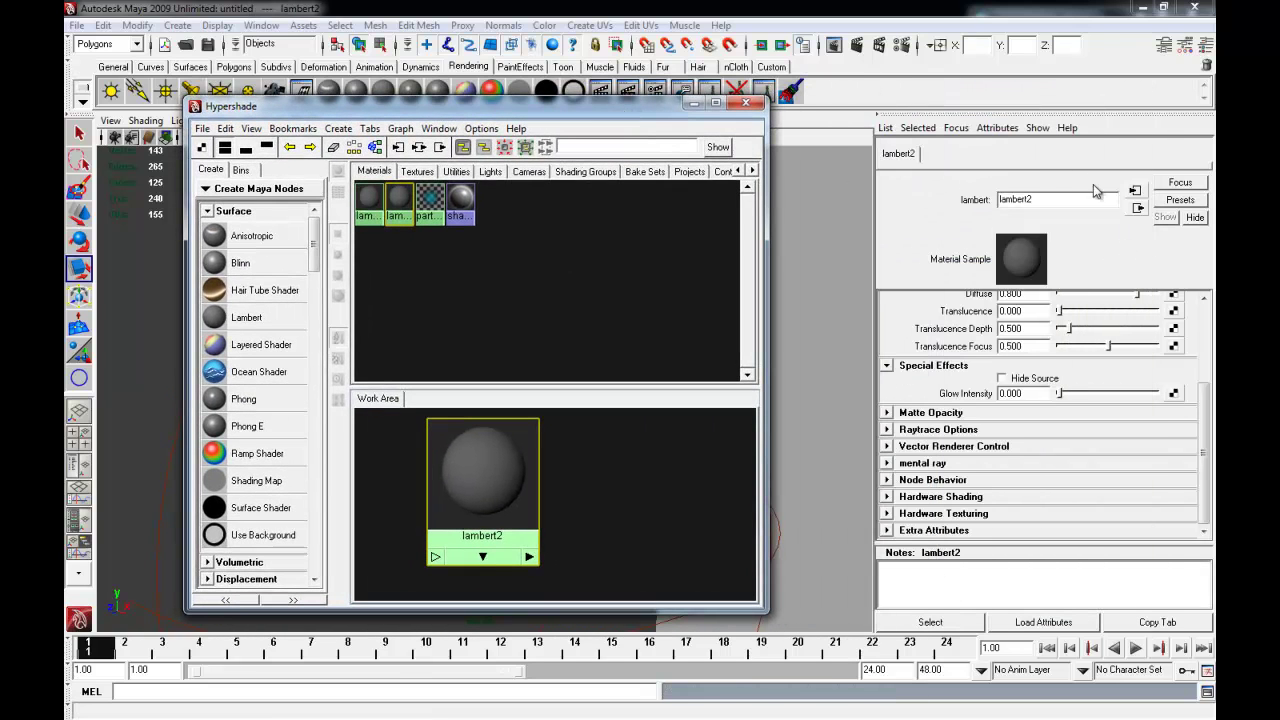
left_click_drag(1198, 404, 1203, 328)
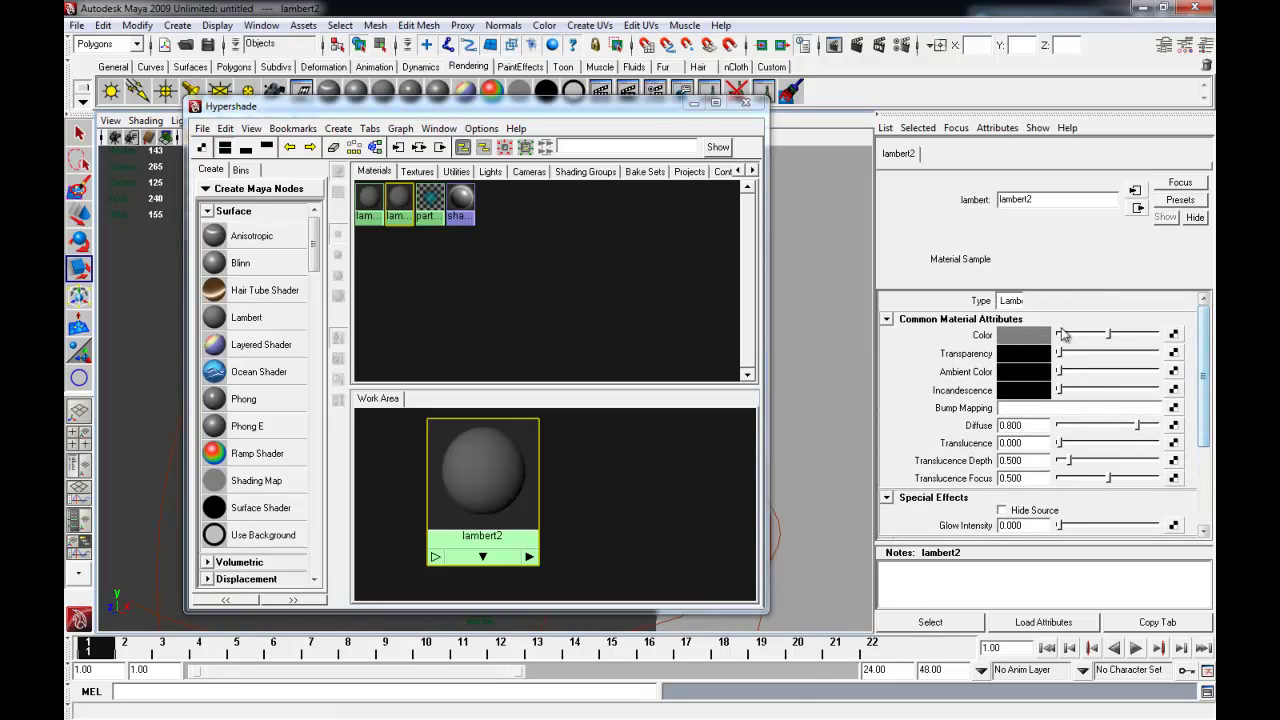
left_click(1033, 340)
left_click(664, 344)
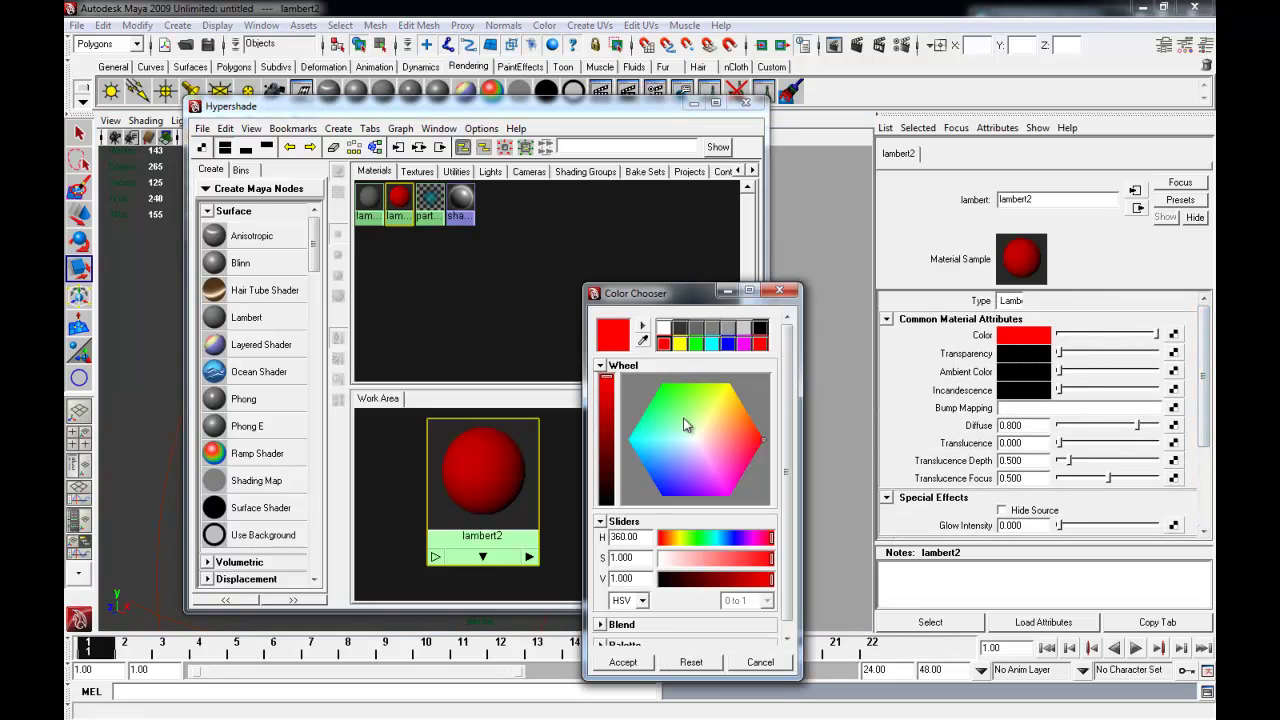
left_click(630, 662)
- Set lambert2's Glow Intensity to 5 under Special Effects
mouse_move(1199, 437)
left_mouse_down()
mouse_move(1203, 467)
mouse_move(1203, 423)
left_mouse_up()
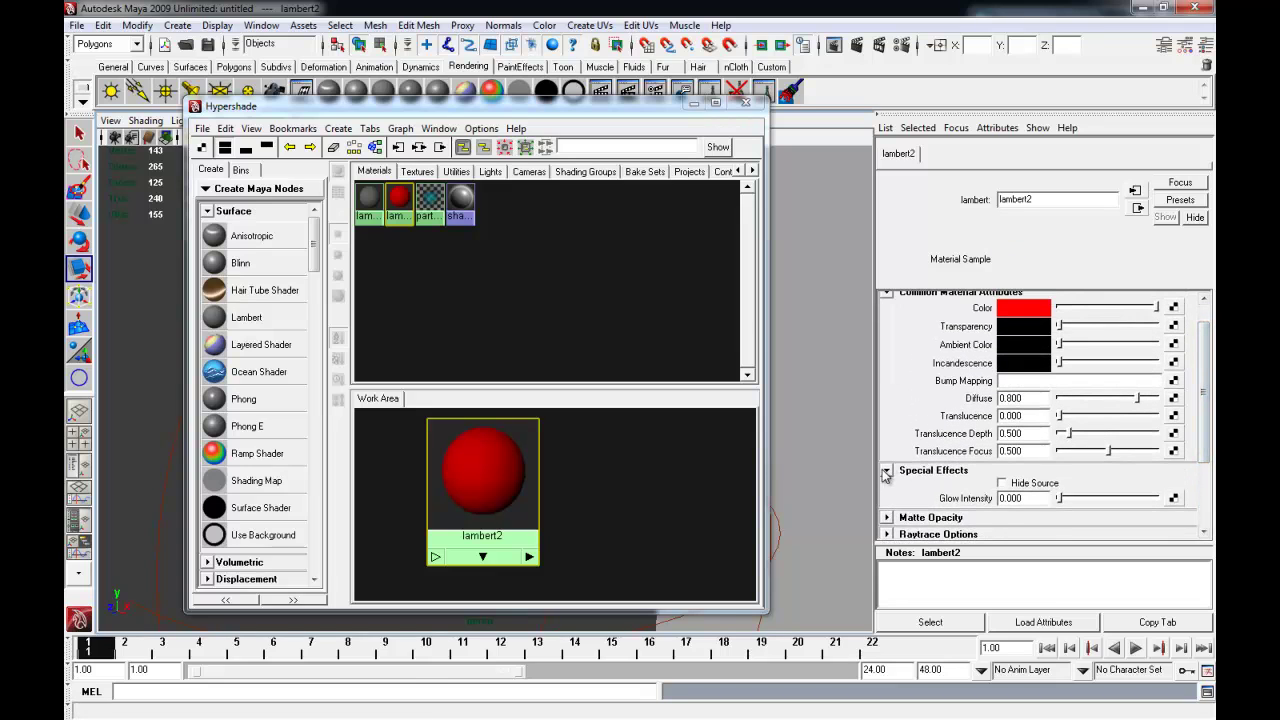
left_click(885, 471)
double_click(998, 498)
type("5")
key("Return")
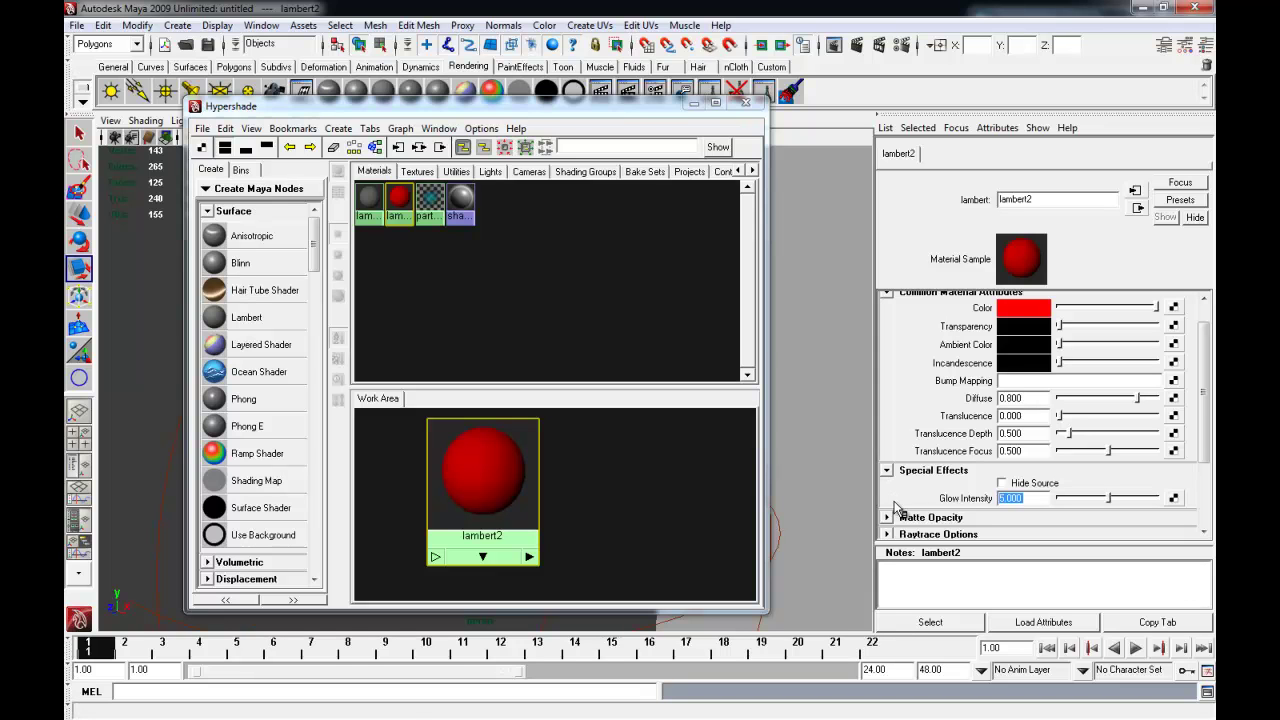
left_click_drag(613, 113, 1018, 88)
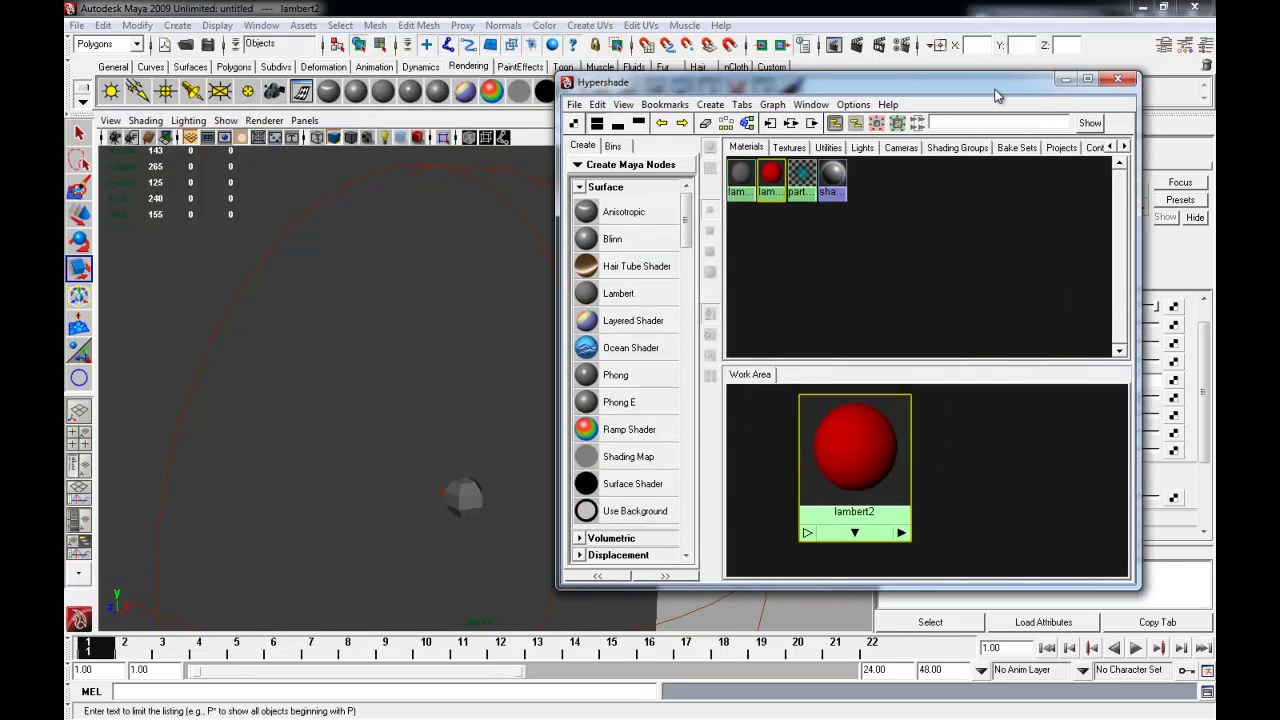
- Assign lambert2 to the small sphere, close the Hypershade and render a red-glow test frame
left_click(474, 490)
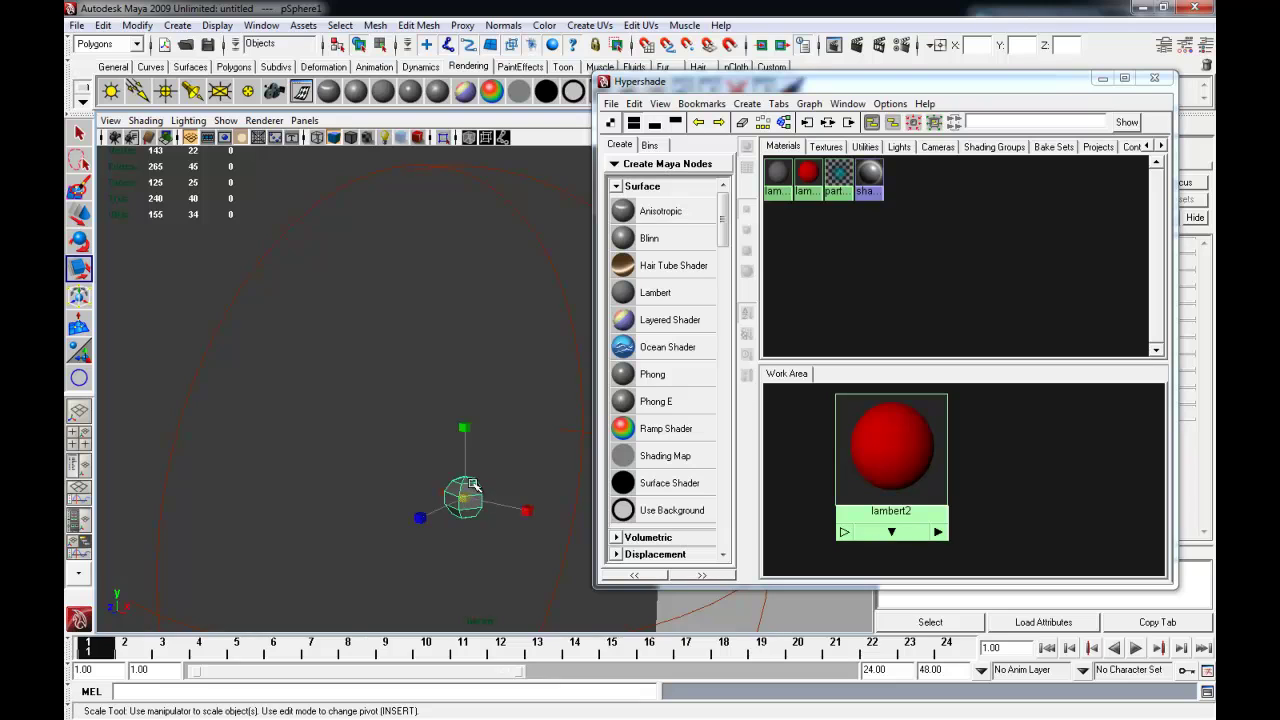
right_click(905, 447)
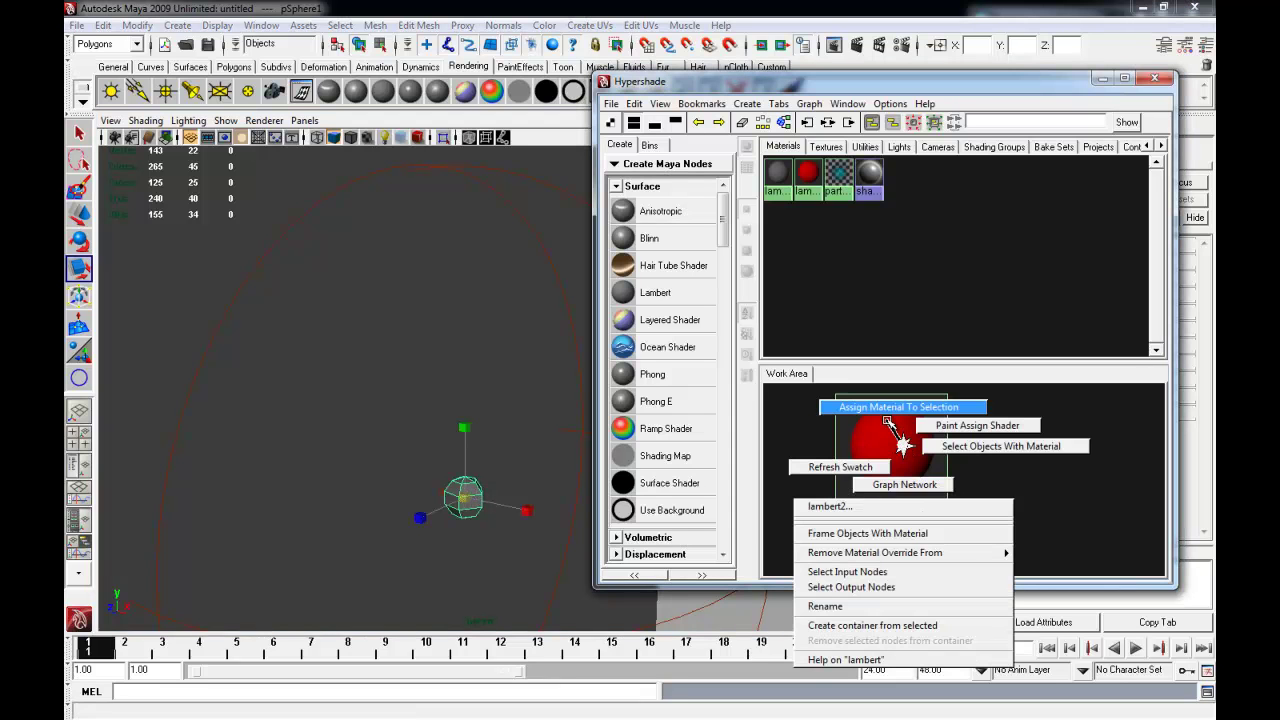
left_click(887, 420)
left_click(1155, 78)
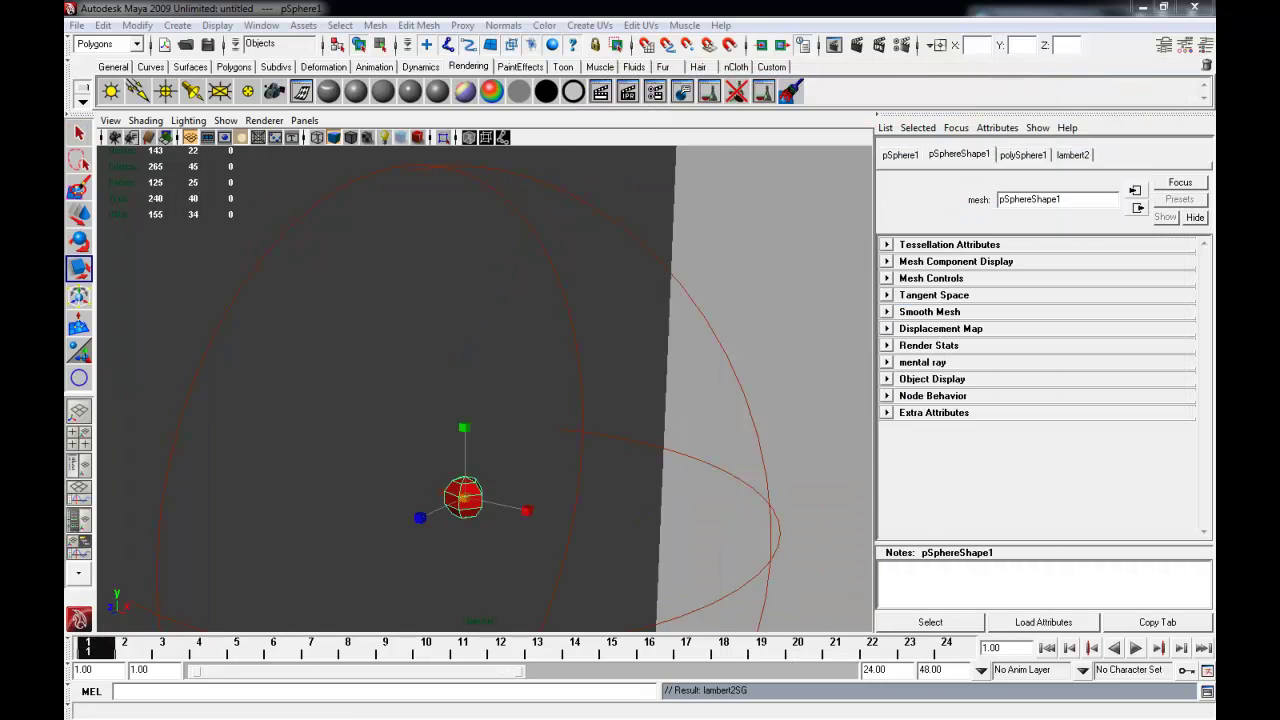
left_click(857, 45)
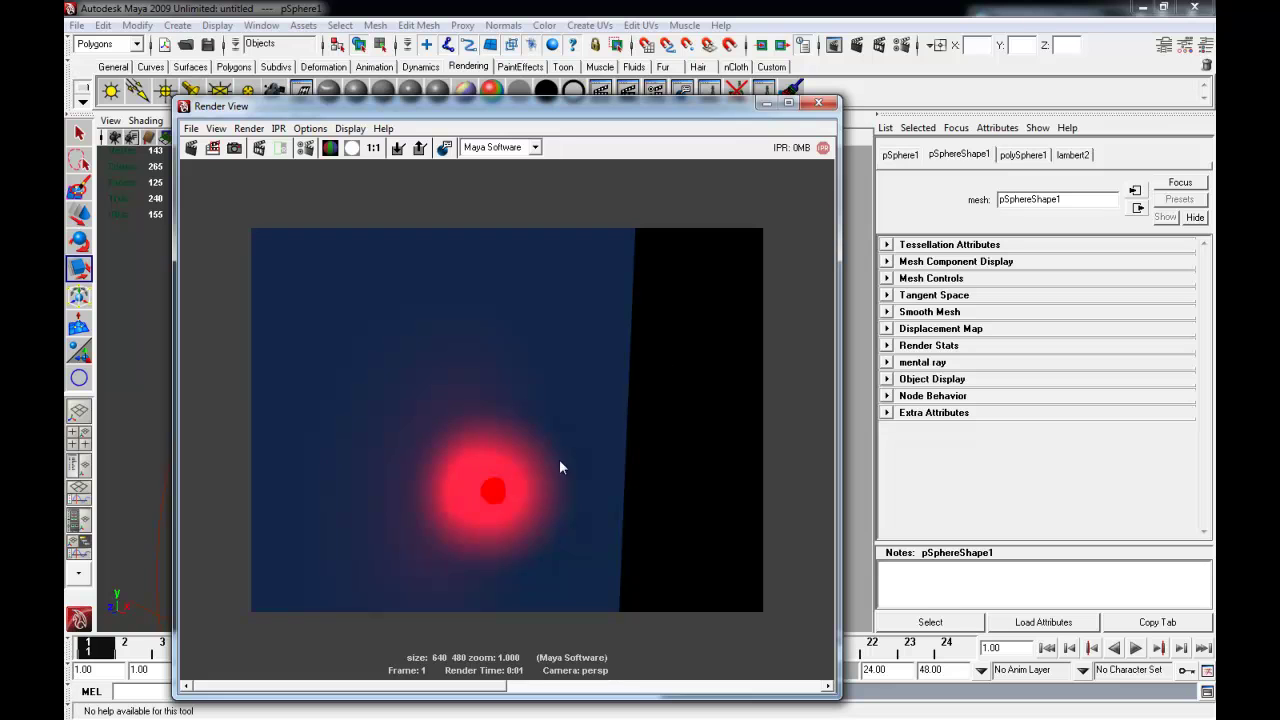
left_click(818, 102)
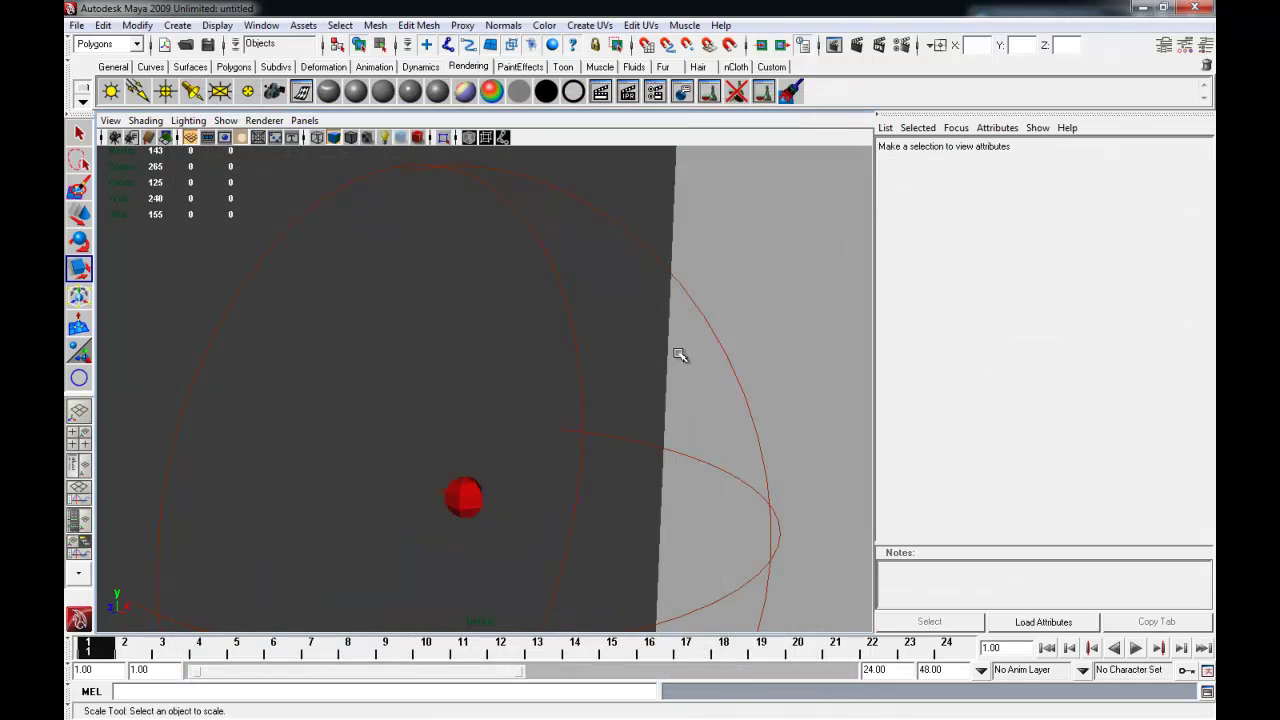
- Select lambert2 and lower its Glow Intensity to 2
left_click(301, 91)
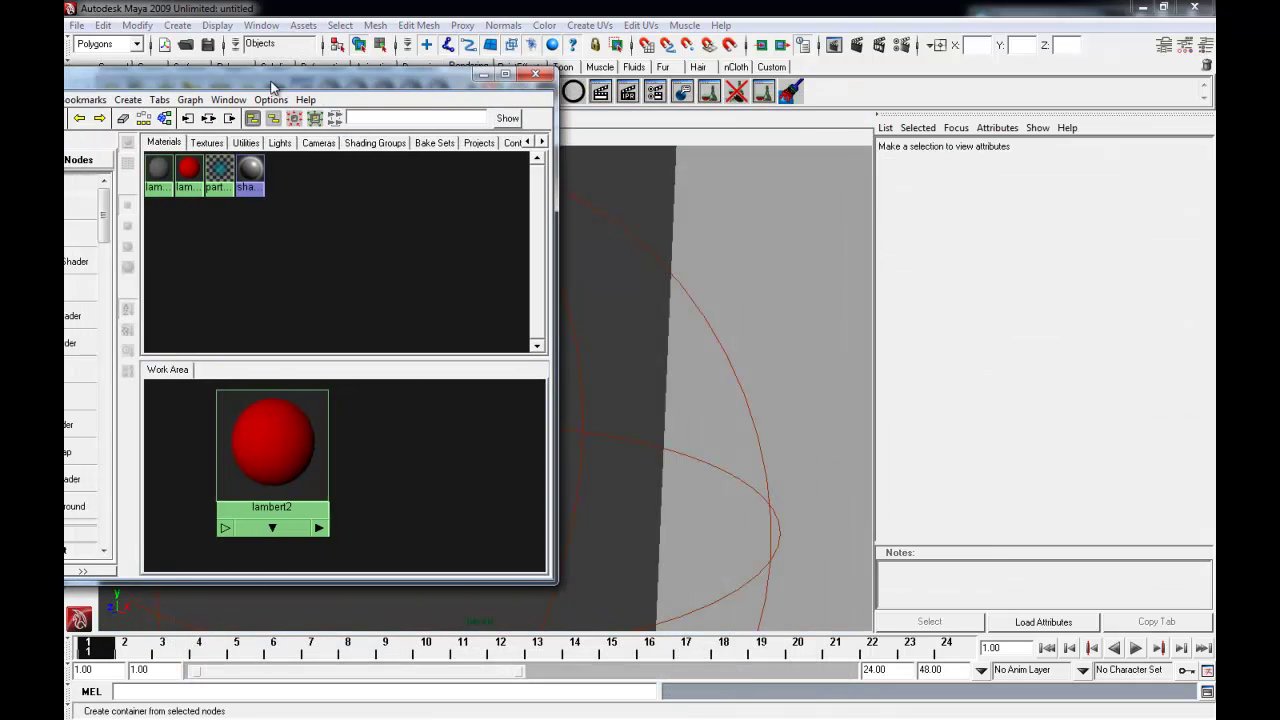
left_click(341, 430)
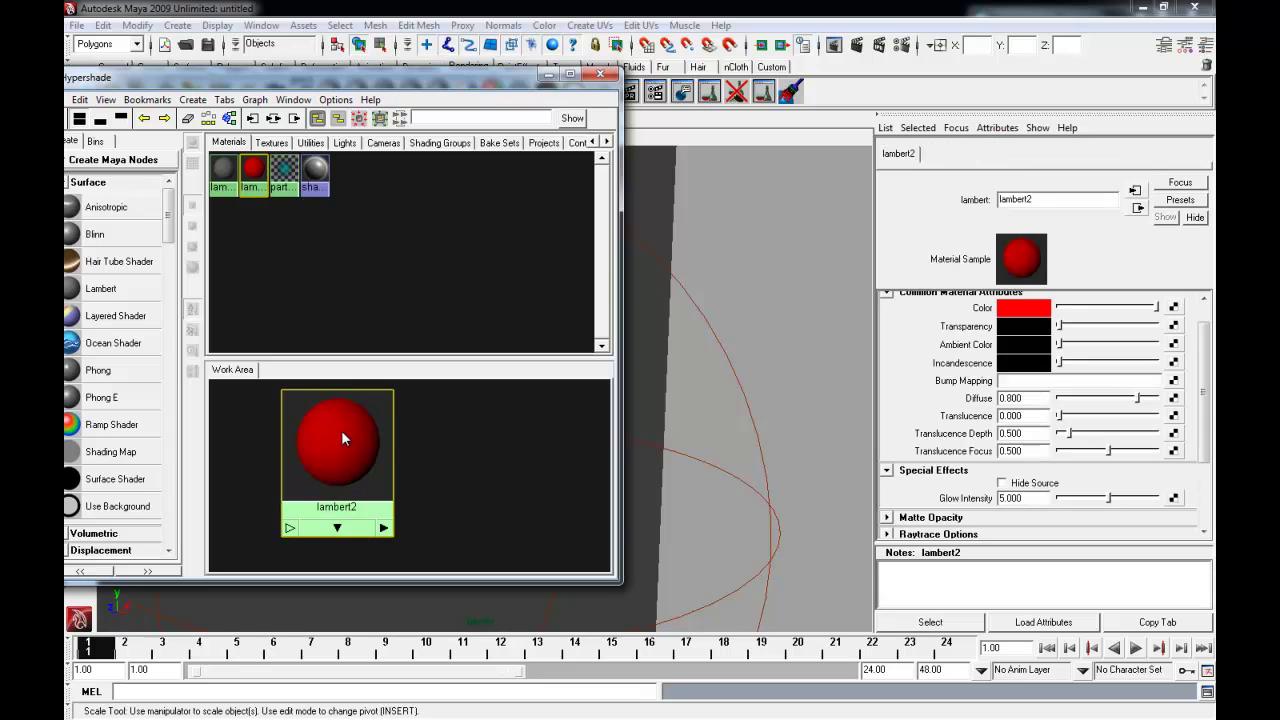
left_click(1037, 497)
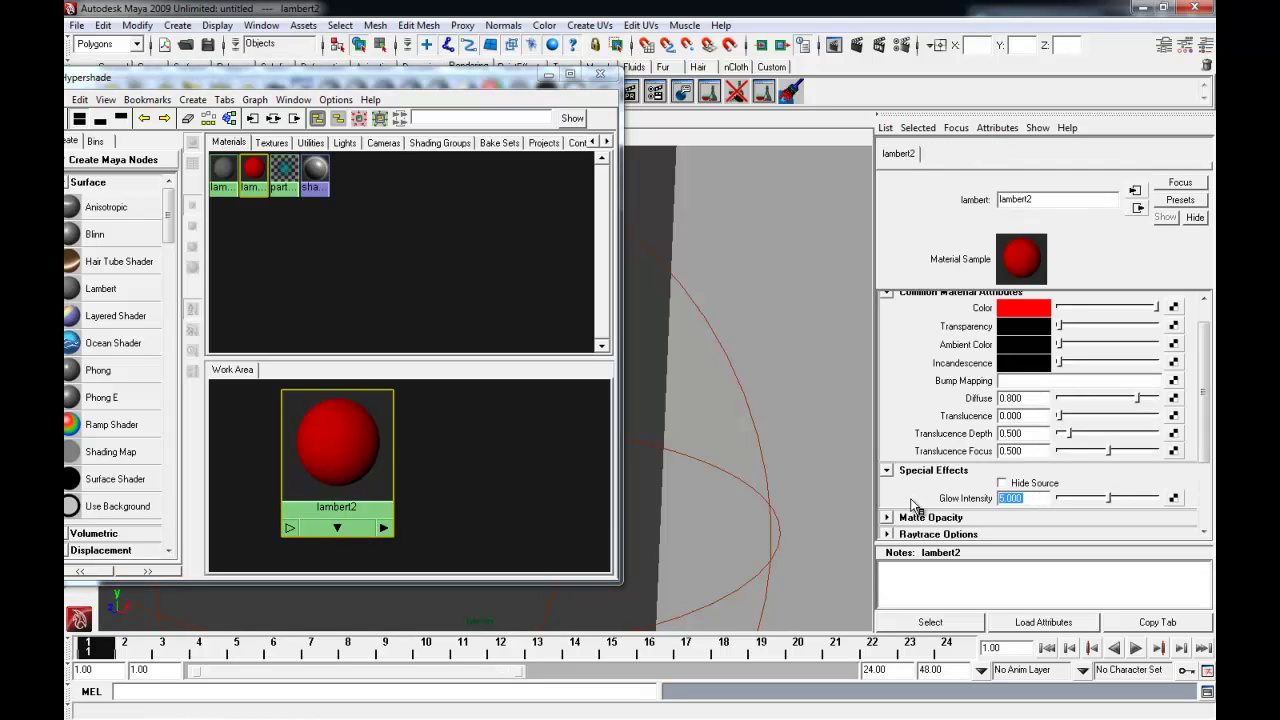
- Render the frame showing the softer red halo and move the Render View aside
left_click(856, 45)
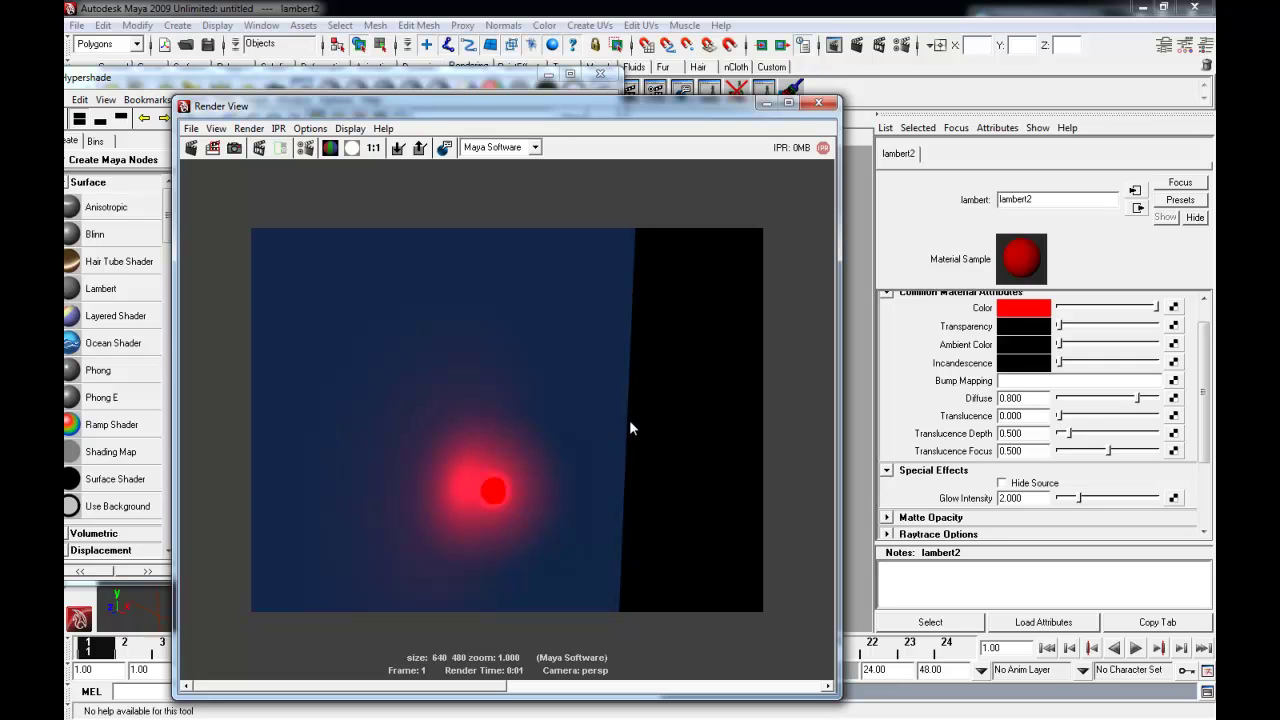
left_click_drag(658, 108, 644, 113)
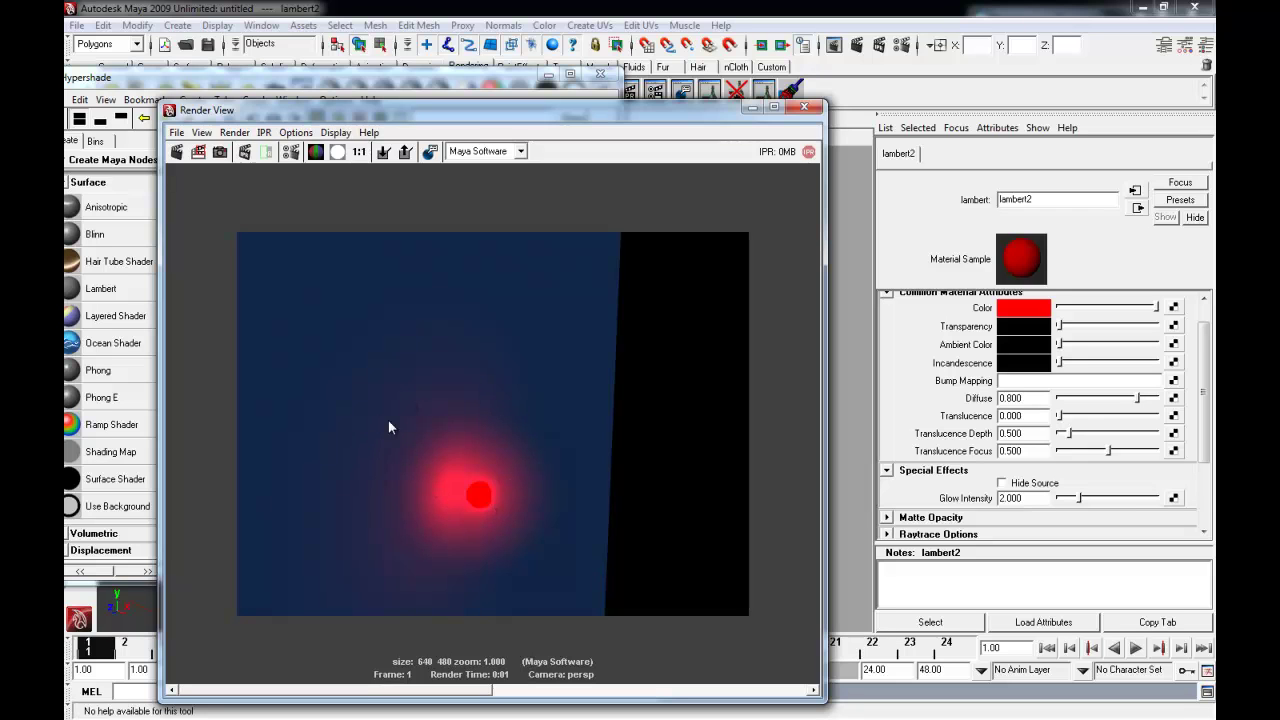
left_click_drag(740, 114, 84, 111)
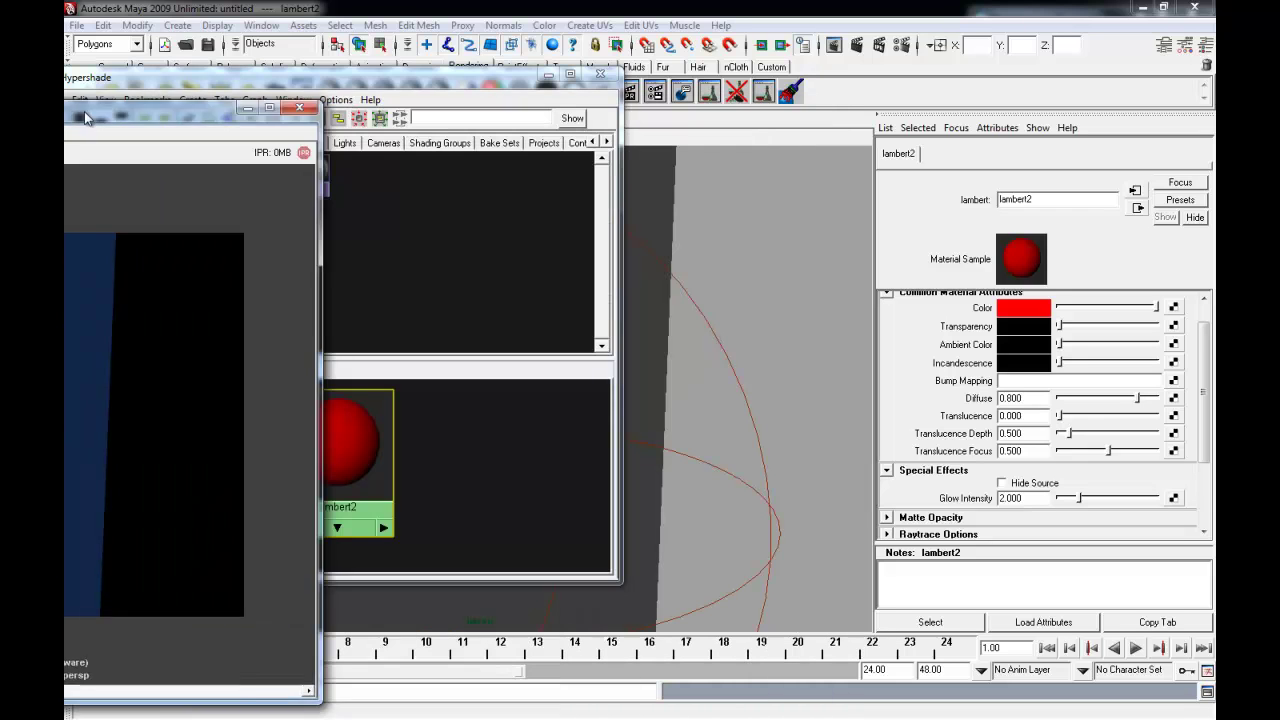
- Close the Hypershade and select the red sphere
left_click_drag(478, 83, 468, 85)
left_click(590, 77)
right_click_drag(700, 380, 643, 351, "alt")
key("r")
right_click_drag(463, 491, 648, 400, "alt")
left_click(766, 500)
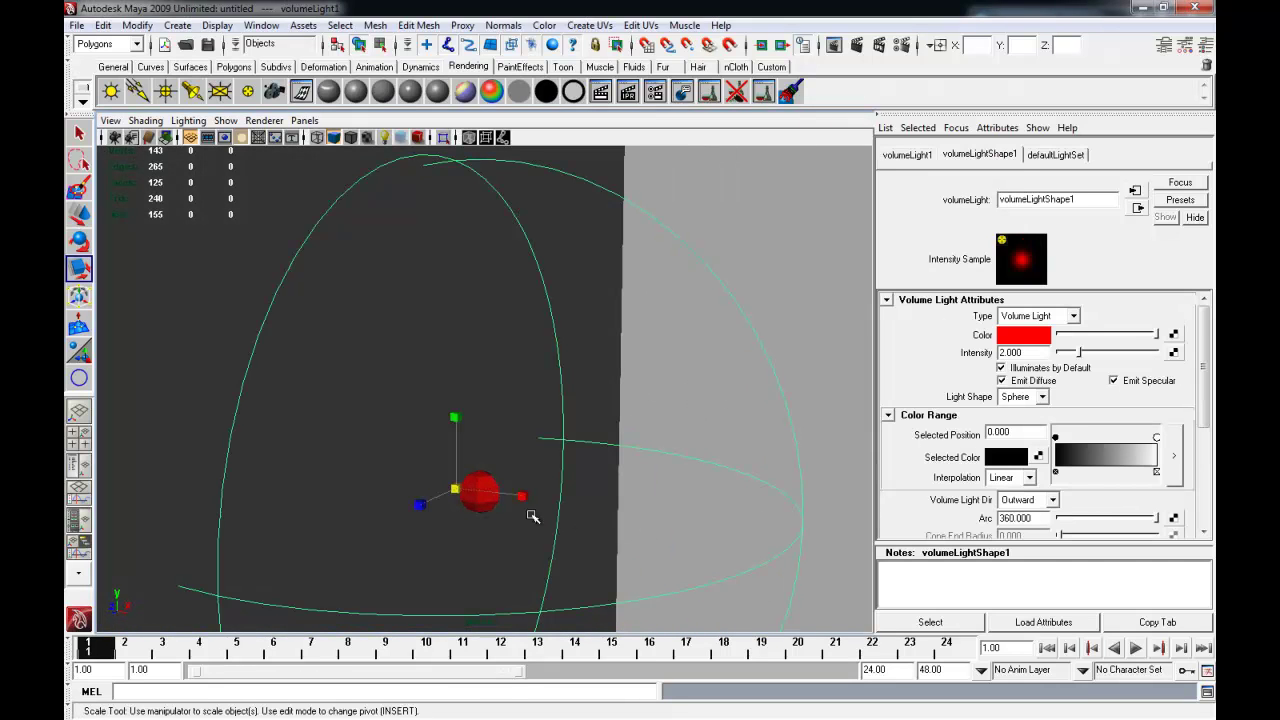
left_click(489, 480)
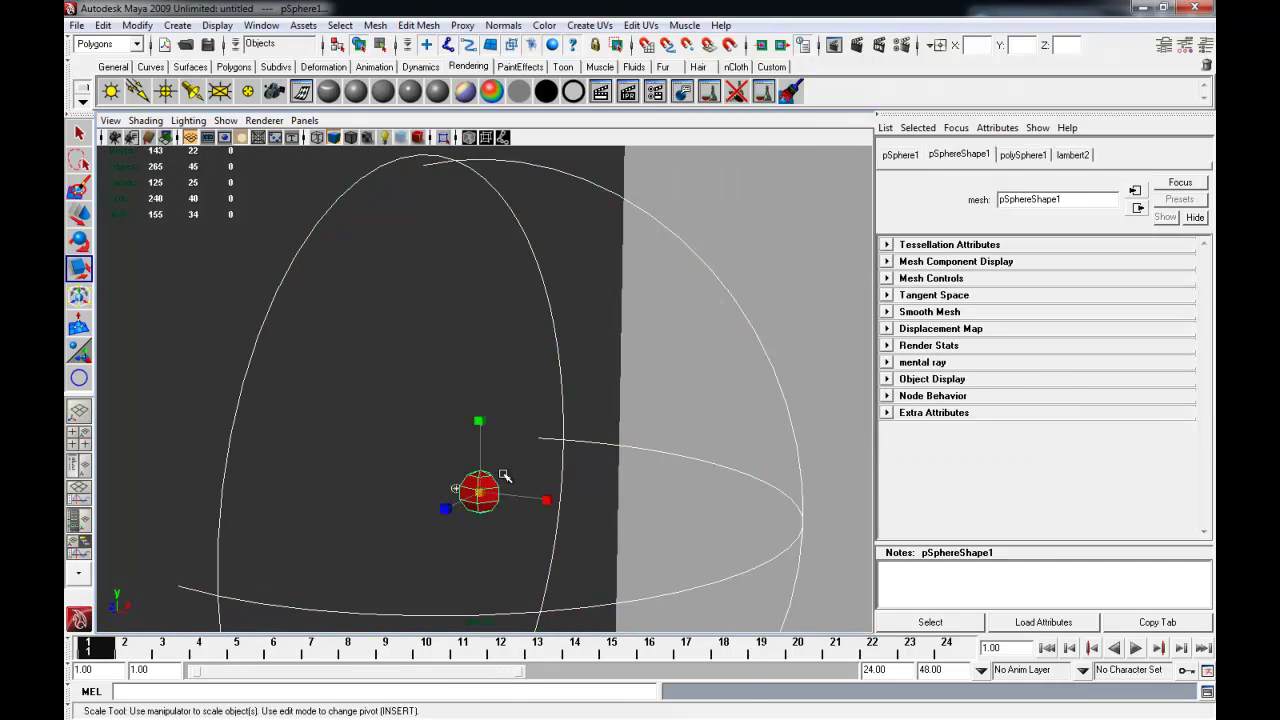
key("ctrl+z")
left_click(649, 386)
left_click_drag(664, 415, 716, 504)
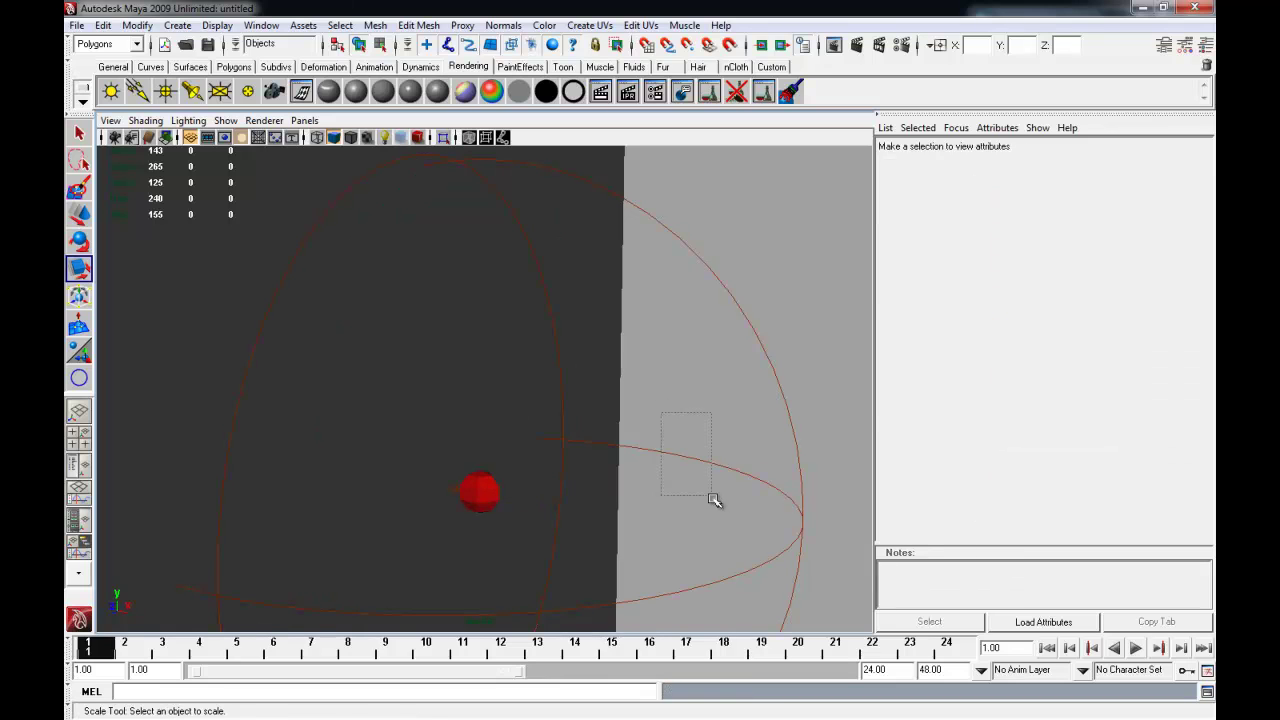
left_click(485, 476)
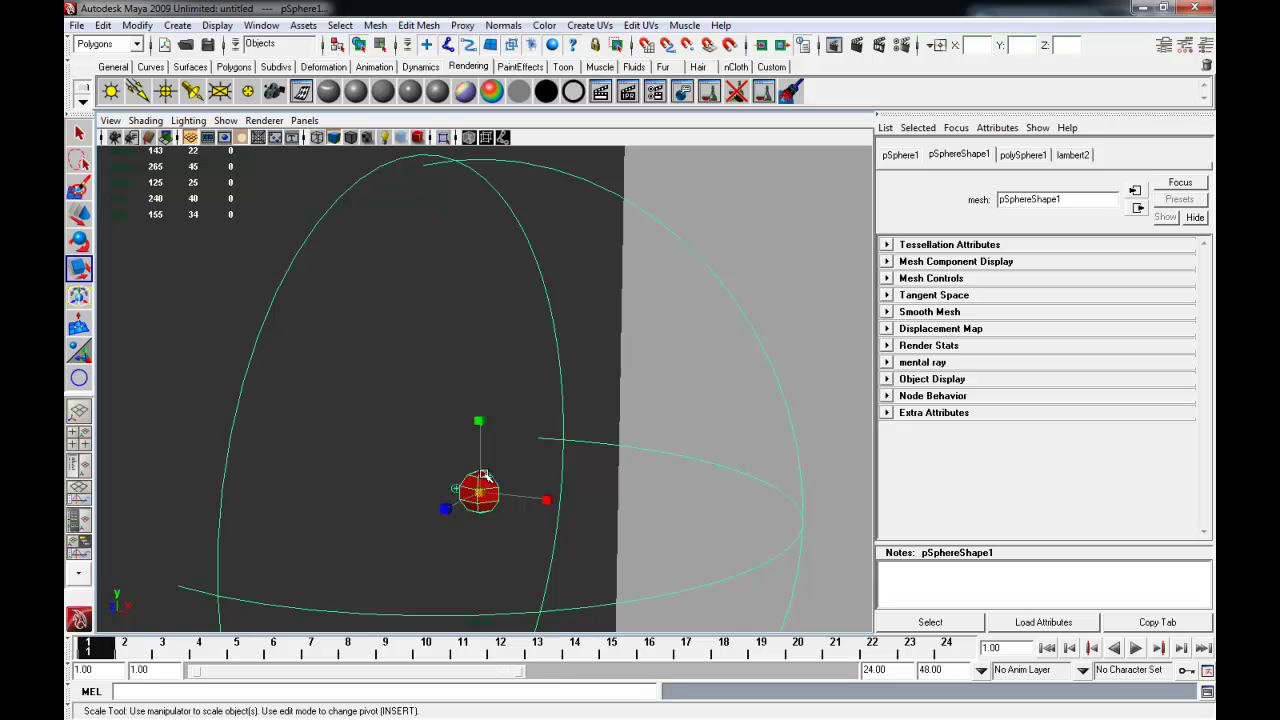
left_click(508, 486)
left_click(491, 486)
mouse_move(491, 486)
left_mouse_down("alt")
mouse_move(449, 557)
mouse_move(330, 515)
mouse_move(429, 437)
mouse_move(418, 460)
left_mouse_up("alt")
- Duplicate the sphere and slide the copy, pSphere2, to Z −9.995 beside the original
key("w")
key("ctrl+d")
mouse_move(477, 424)
left_mouse_down()
mouse_move(371, 453)
mouse_move(425, 457)
left_mouse_up()
right_click_drag(425, 457, 600, 440, "alt")
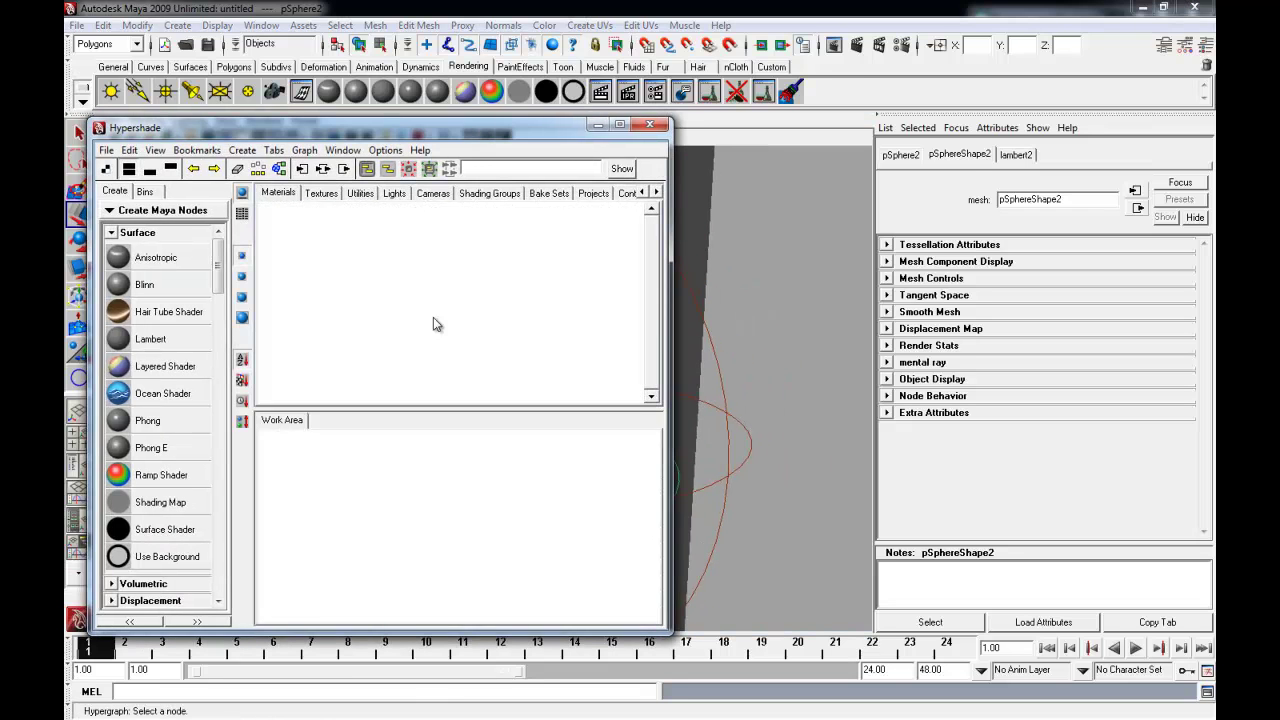
- Create a new Lambert material, lambert3, coloured pure yellow (H 60, S 1, V 1)
left_click(362, 473)
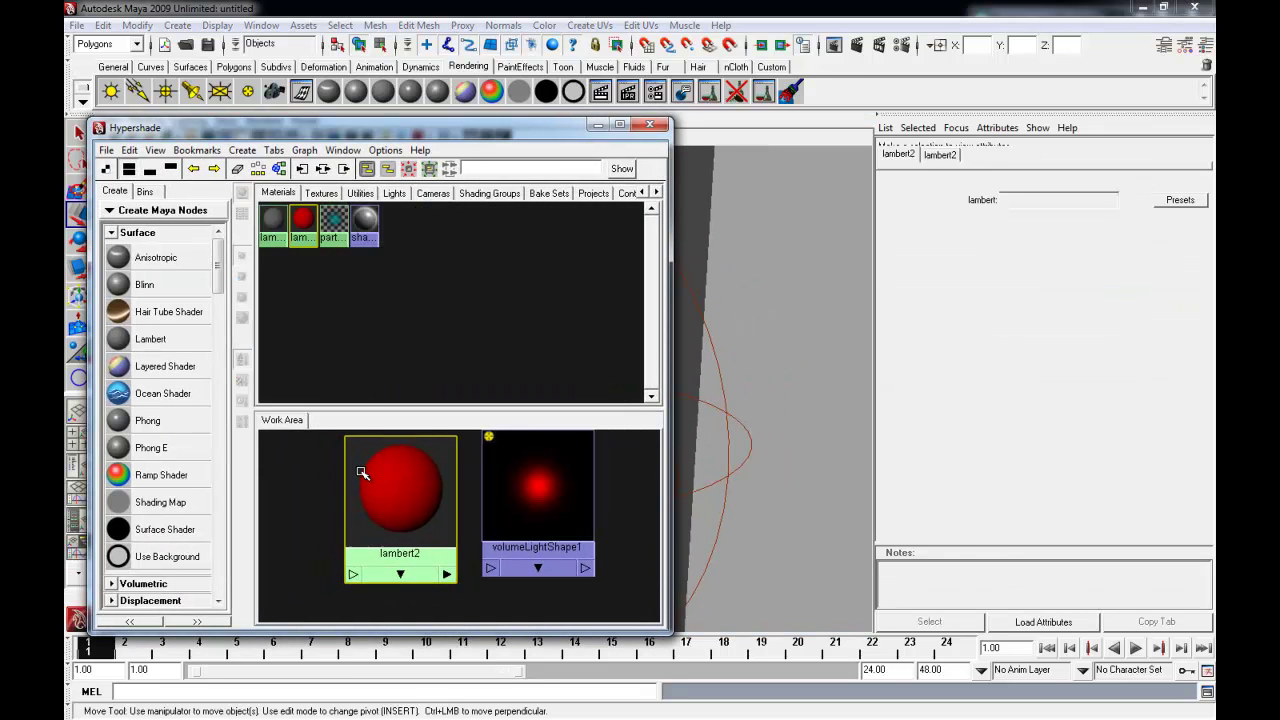
left_click(155, 340)
left_click_drag(614, 492, 564, 492)
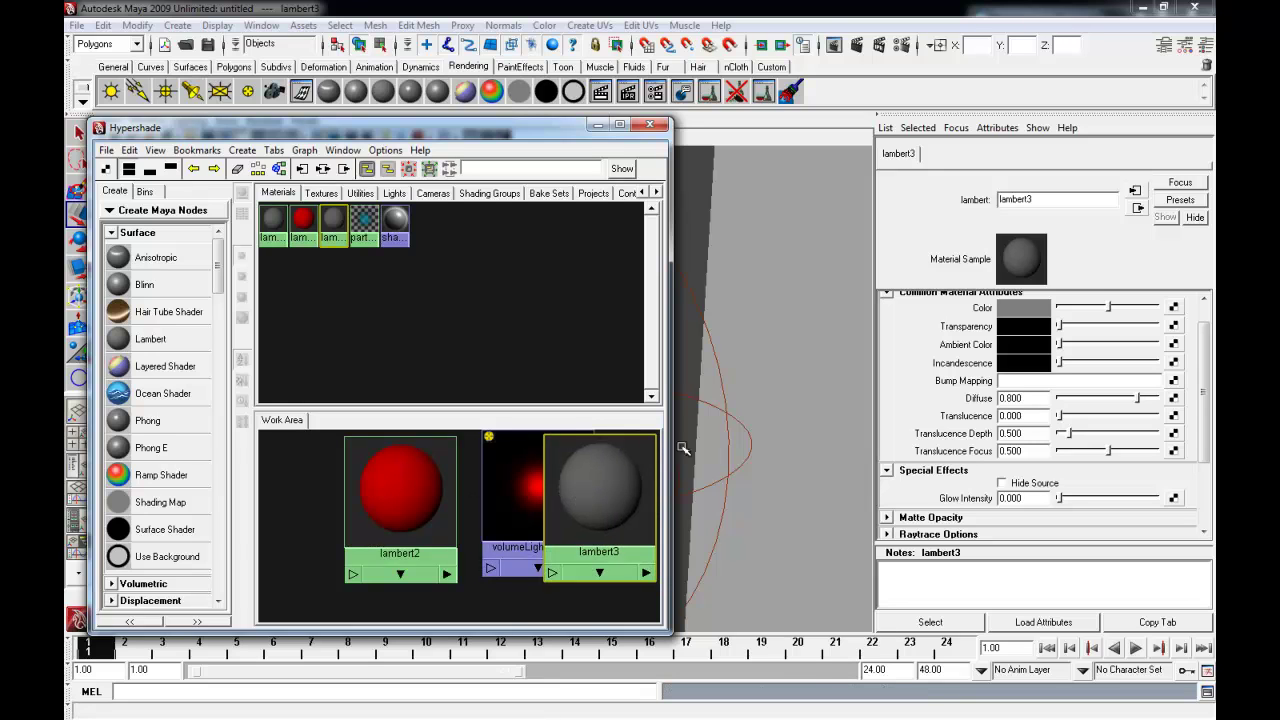
left_click(1023, 308)
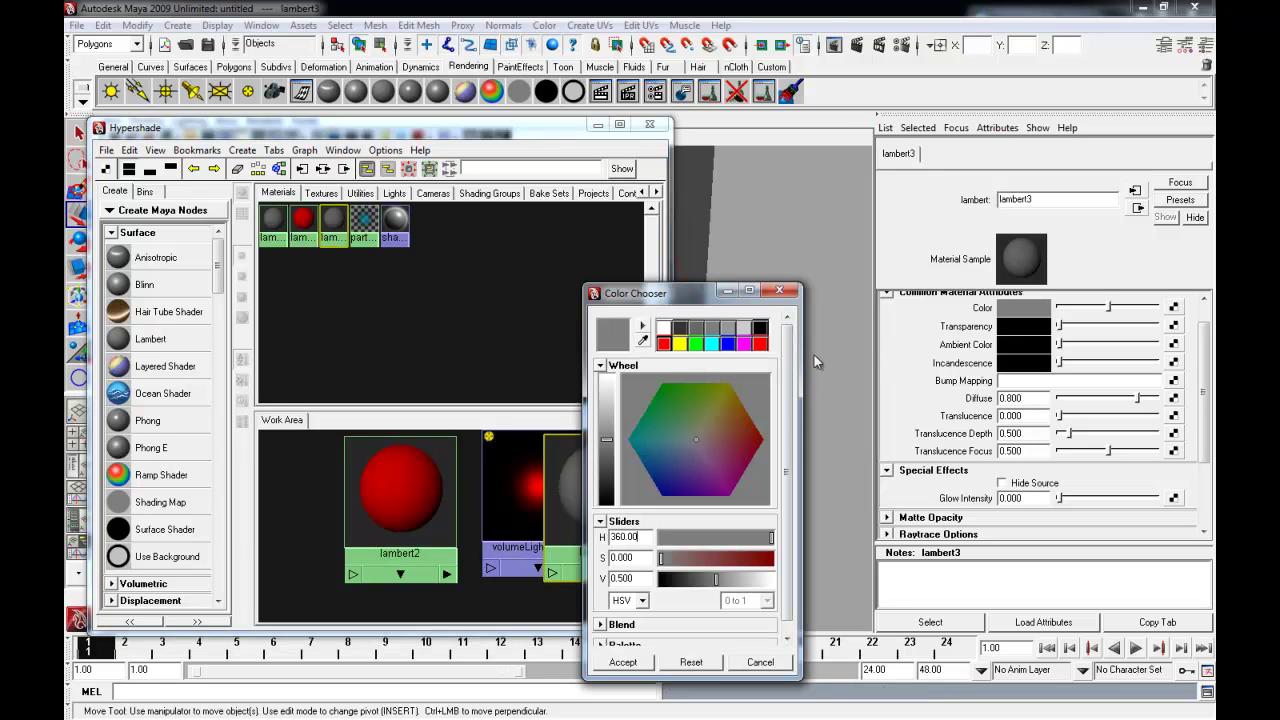
left_click(679, 344)
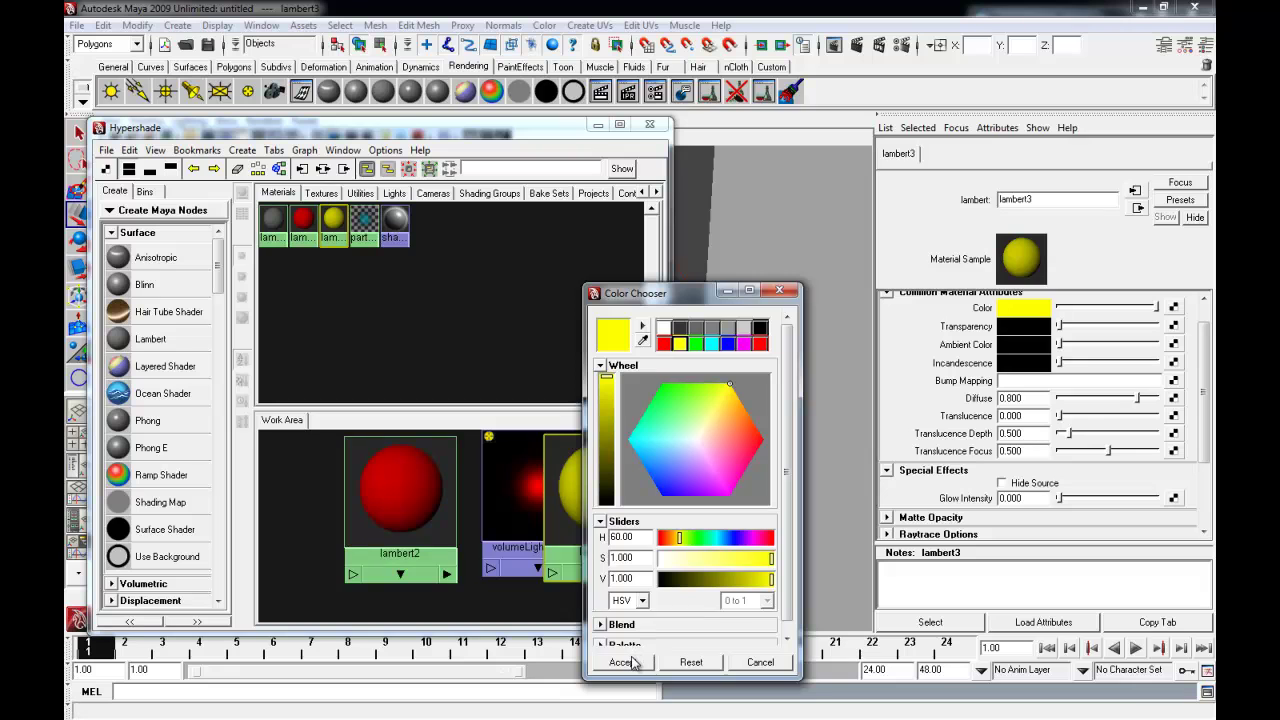
left_click(624, 662)
- Assign the yellow lambert3 material to the copied sphere pSphere2
left_click_drag(430, 138, 94, 134)
left_click(376, 445)
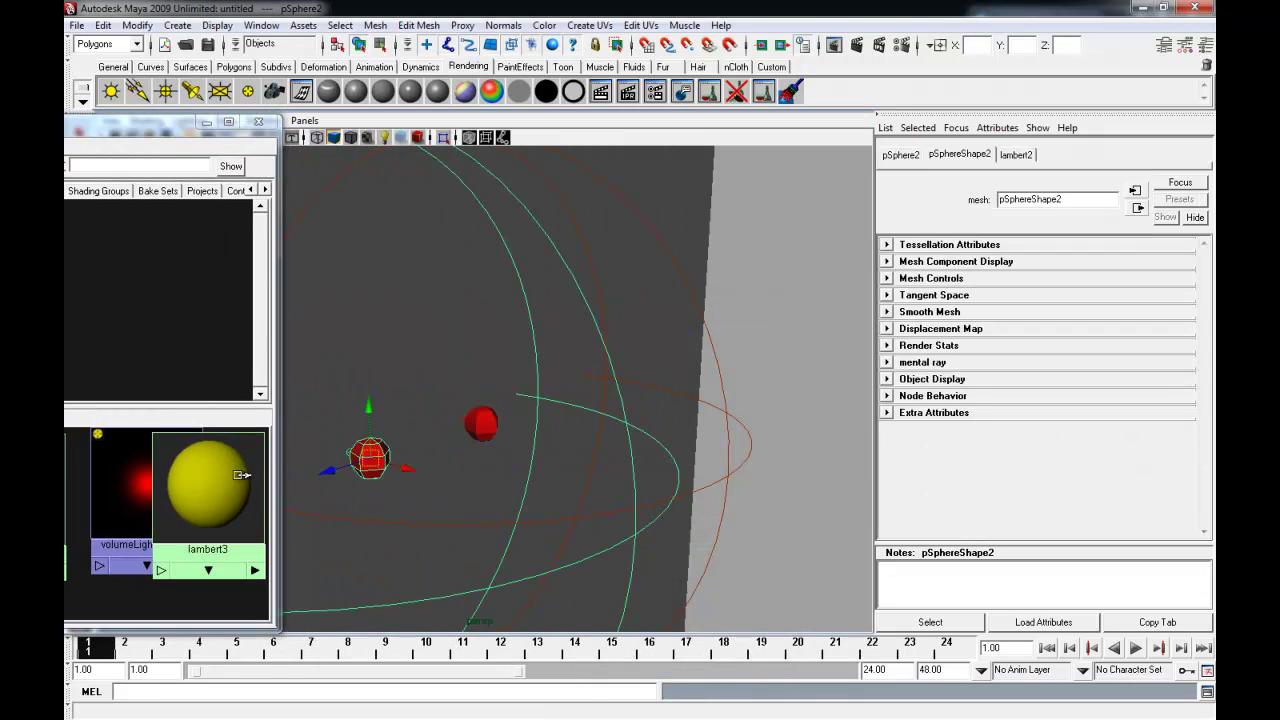
right_click_drag(222, 483, 222, 455)
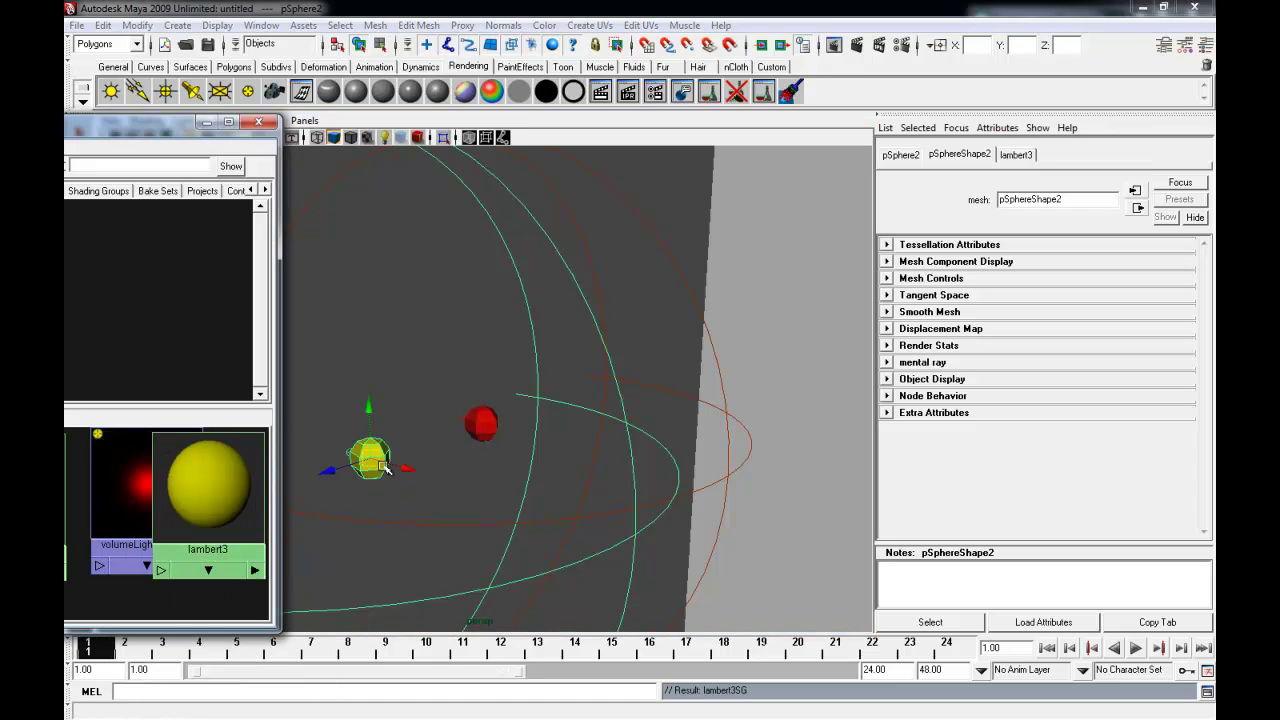
- Change the copied sphere's volume light colour to yellow (H 60)
left_click(592, 512)
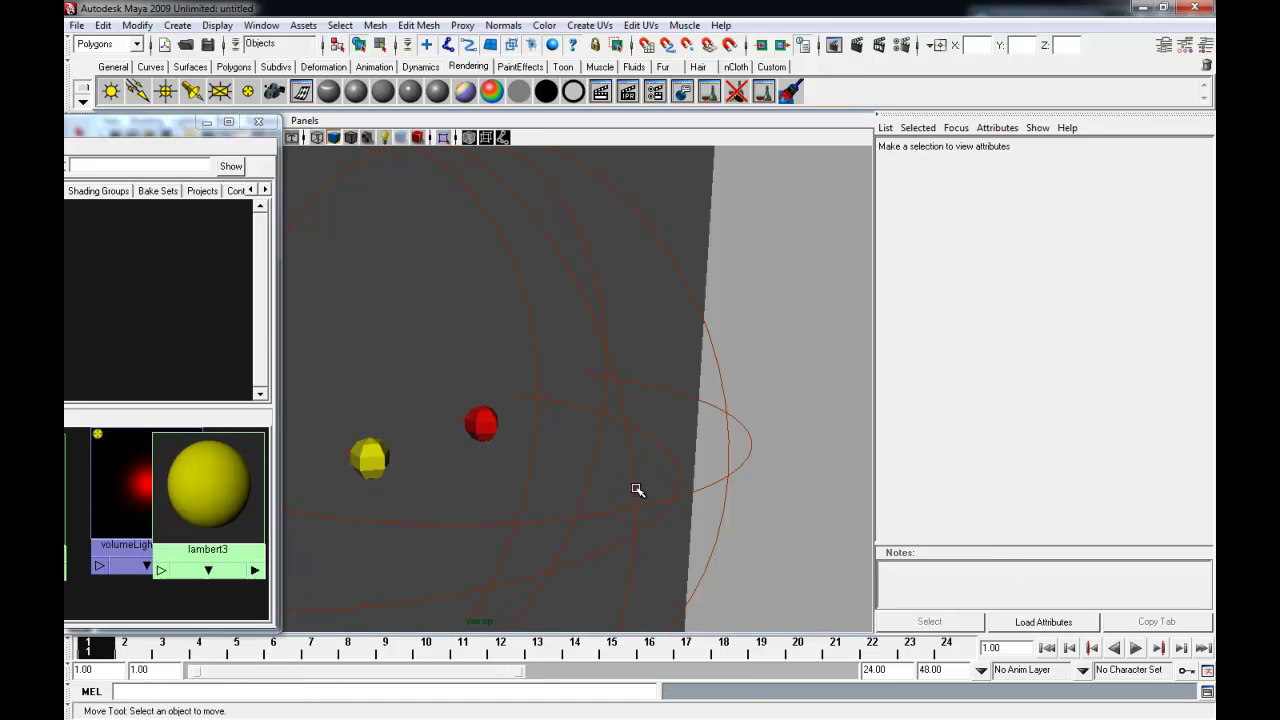
left_click(637, 490)
left_click(1037, 340)
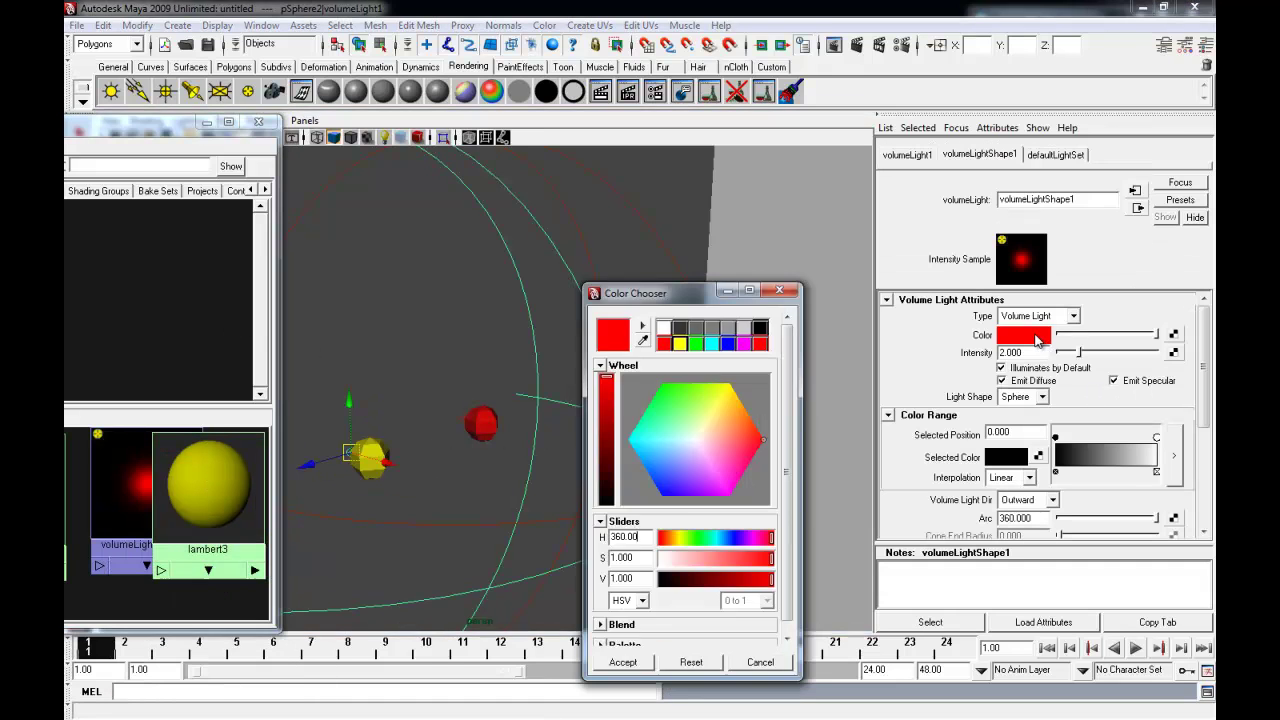
left_click(679, 344)
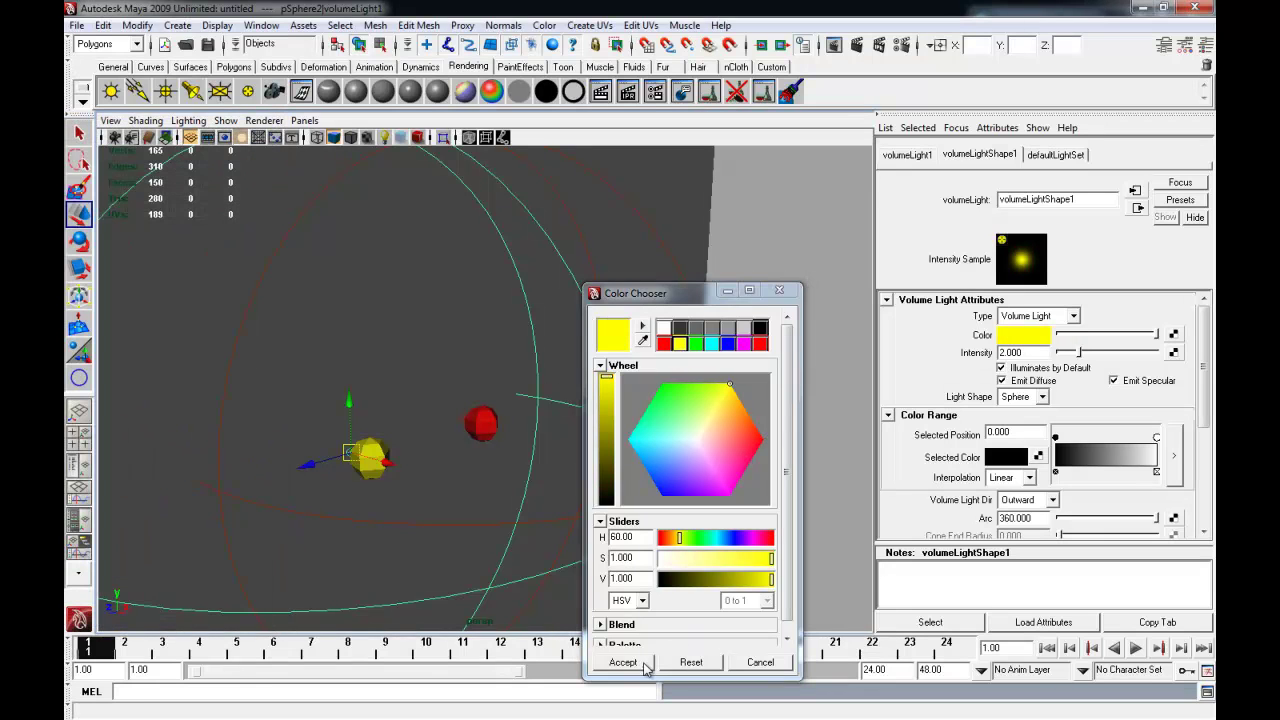
left_click(643, 664)
- Render a test frame showing yellow and red glows side by side, then reselect the red sphere
scroll(626, 463, "down", 3)
left_click(855, 45)
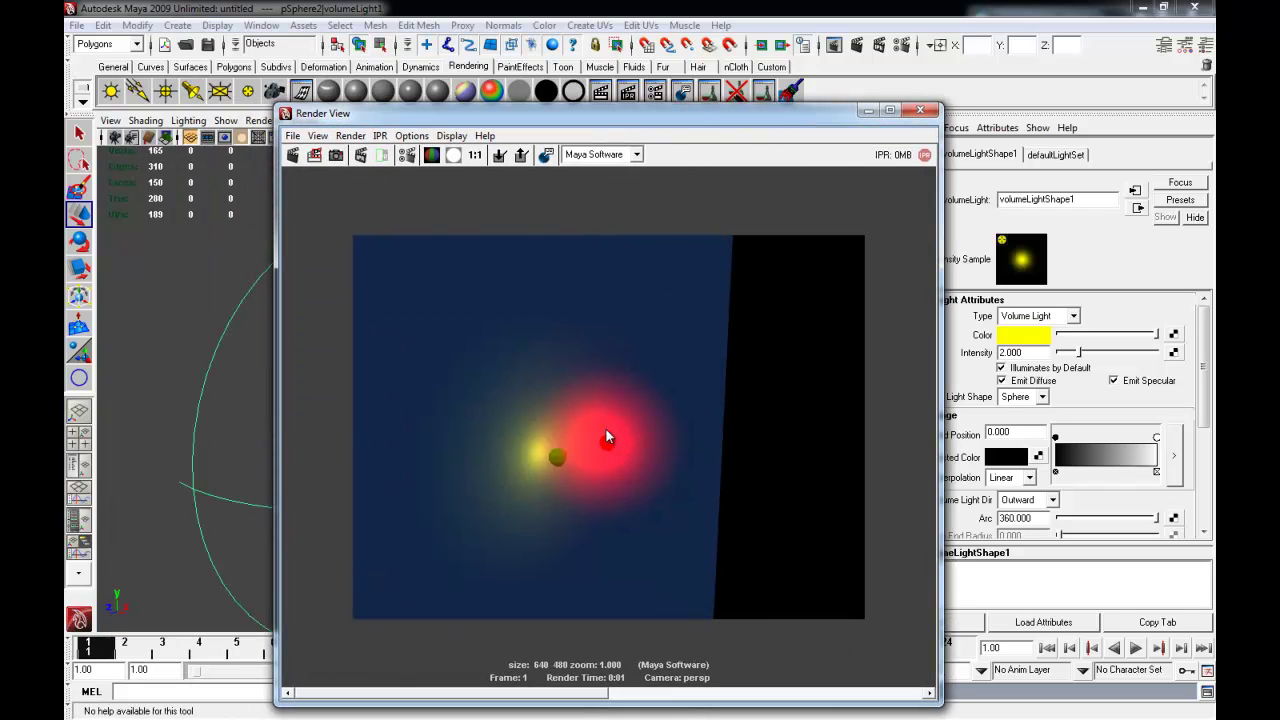
left_click(920, 110)
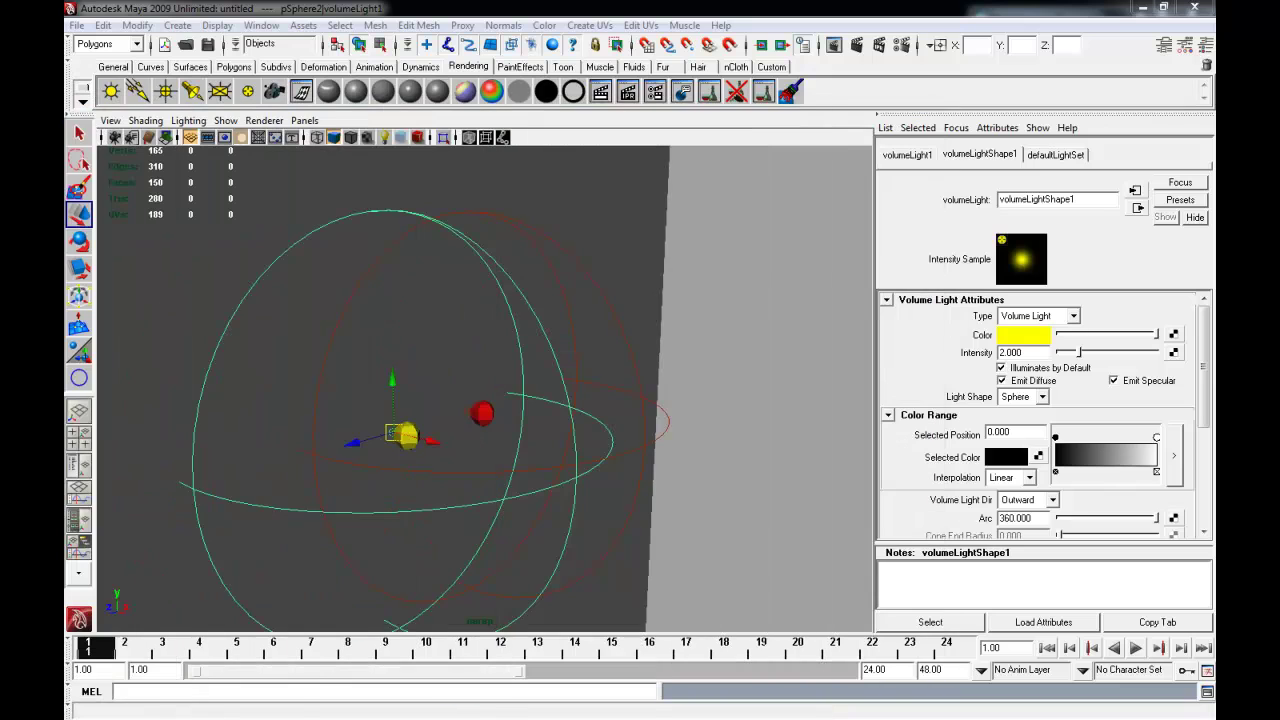
left_click(482, 412)
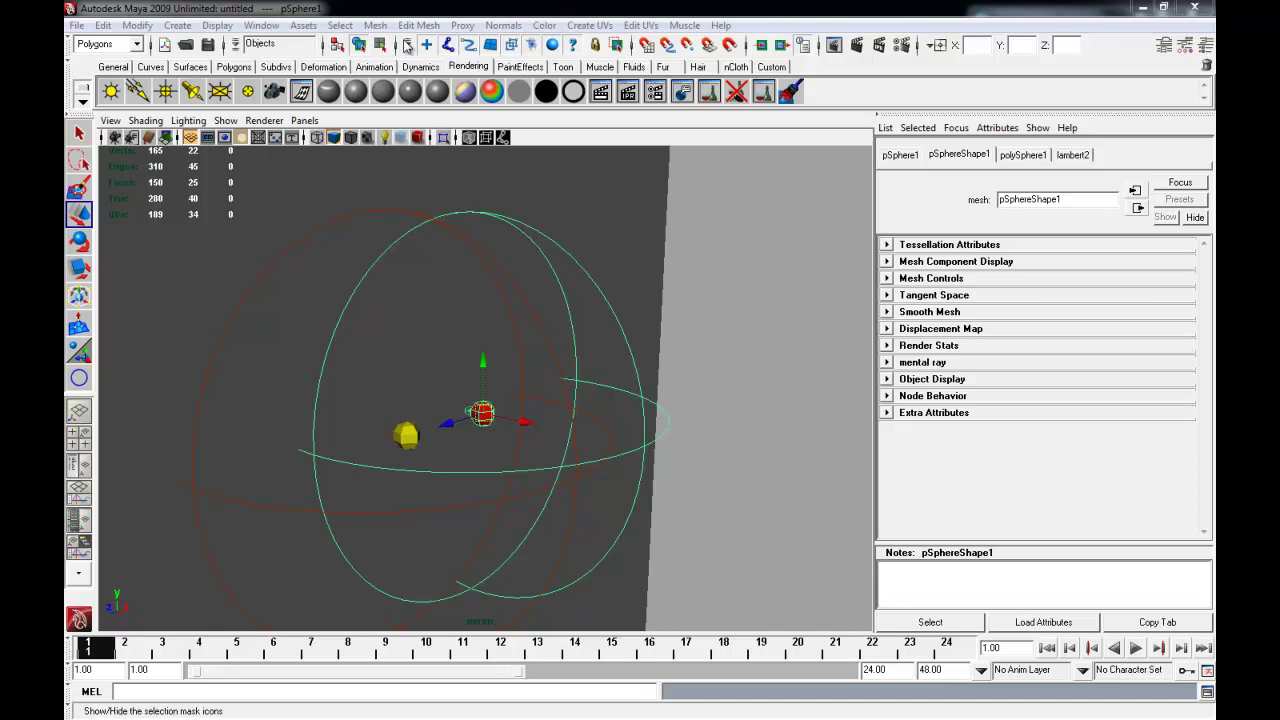
- In Hypershade, set the yellow lambert3 material's Glow Intensity to 2
left_click(261, 25)
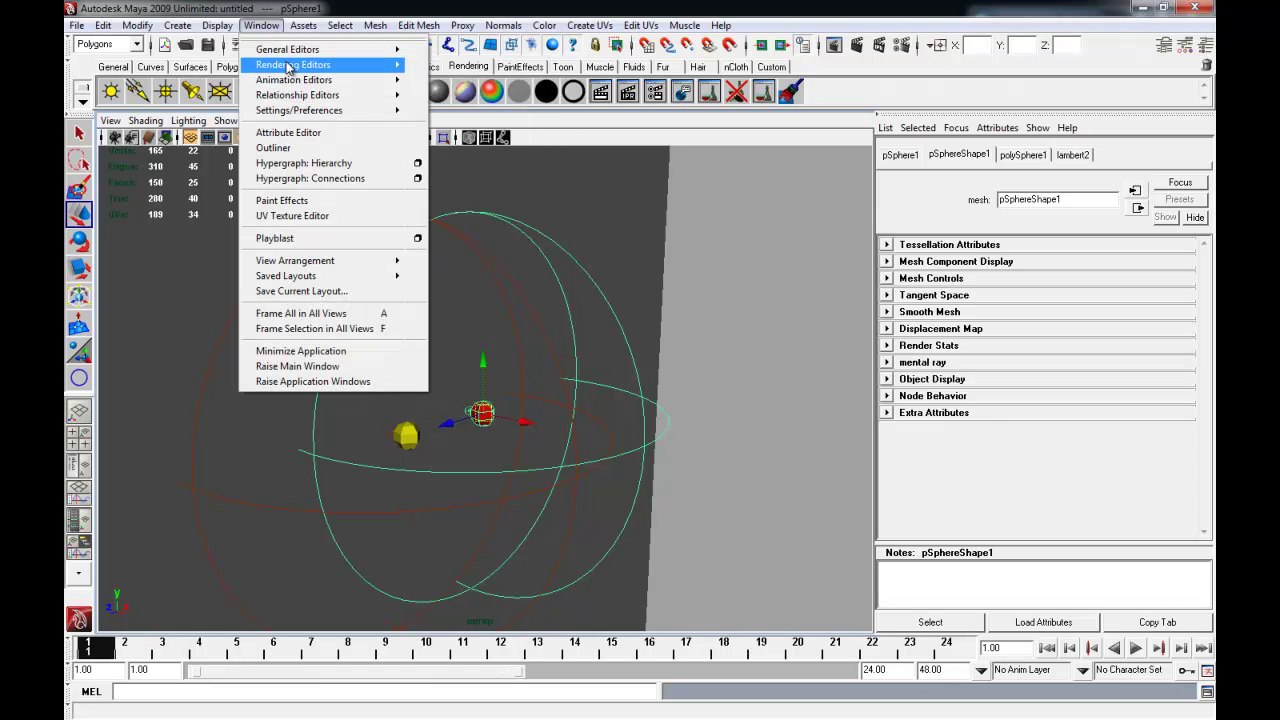
left_click(445, 102)
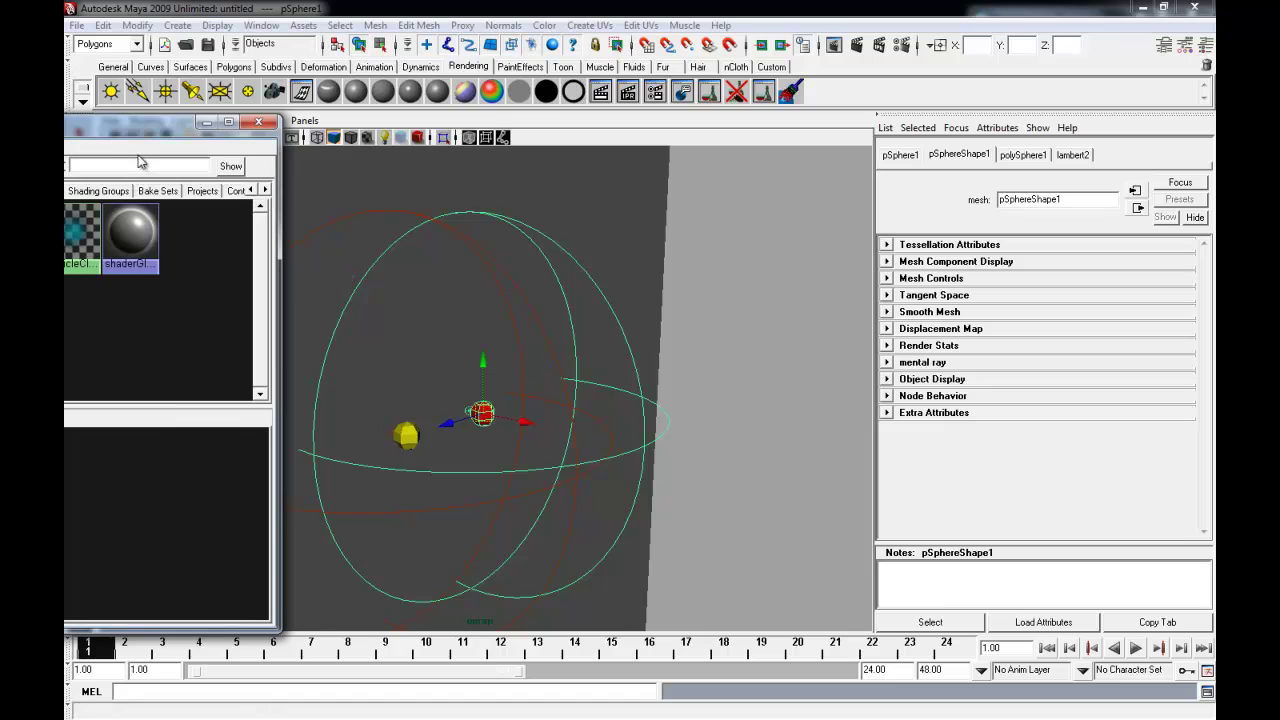
left_click(275, 235)
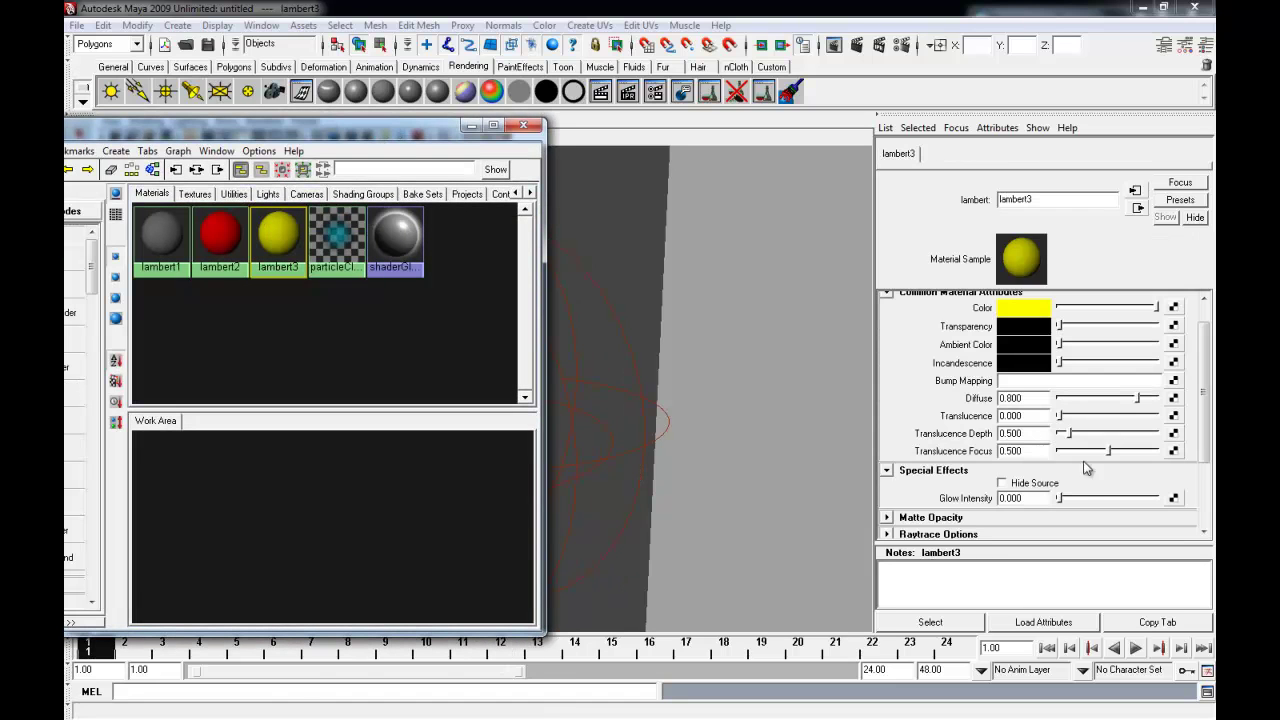
left_click(1036, 498)
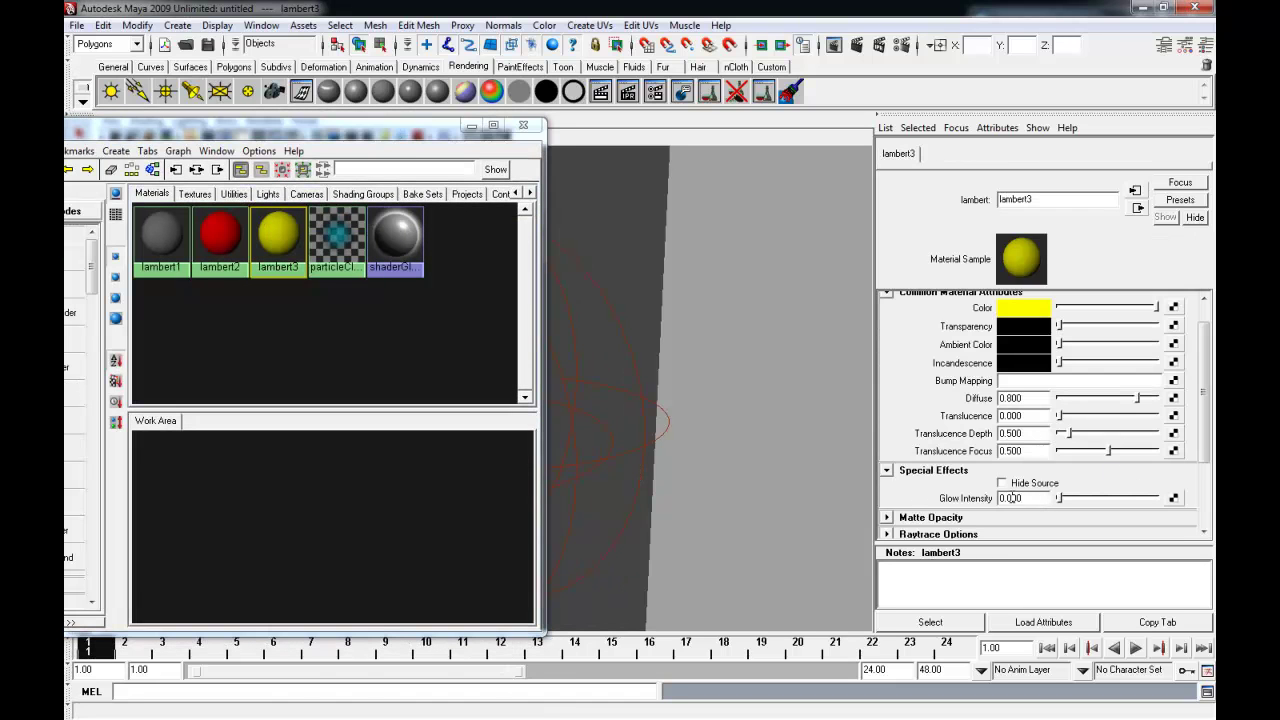
type("2")
key("Return")
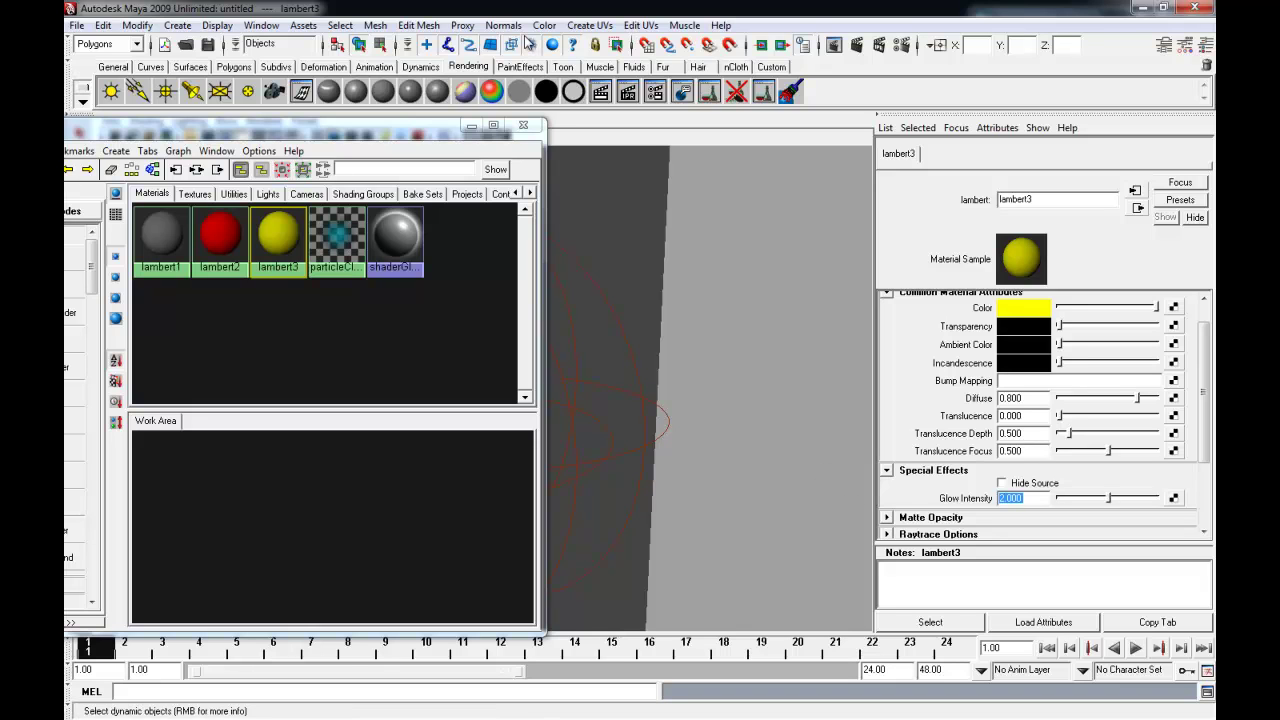
- Render the current frame to see the bright yellow halo, then close Render View
left_click(600, 91)
left_click(151, 122)
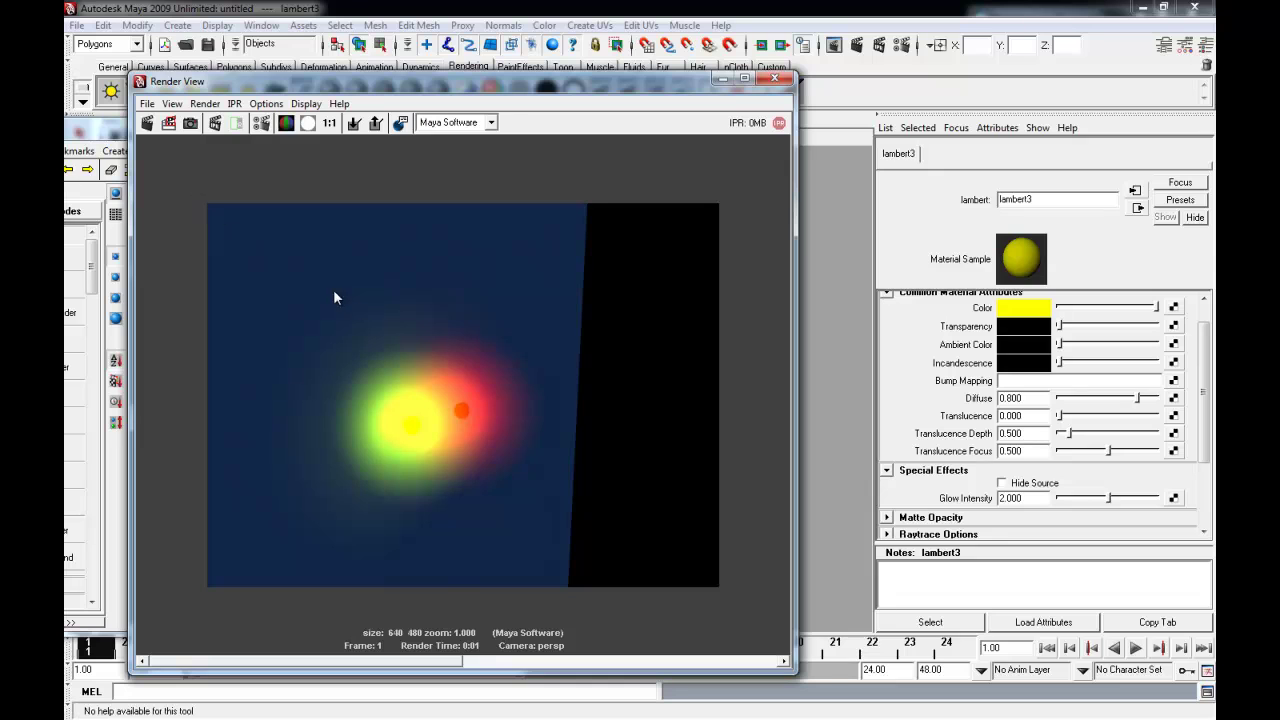
left_click(773, 80)
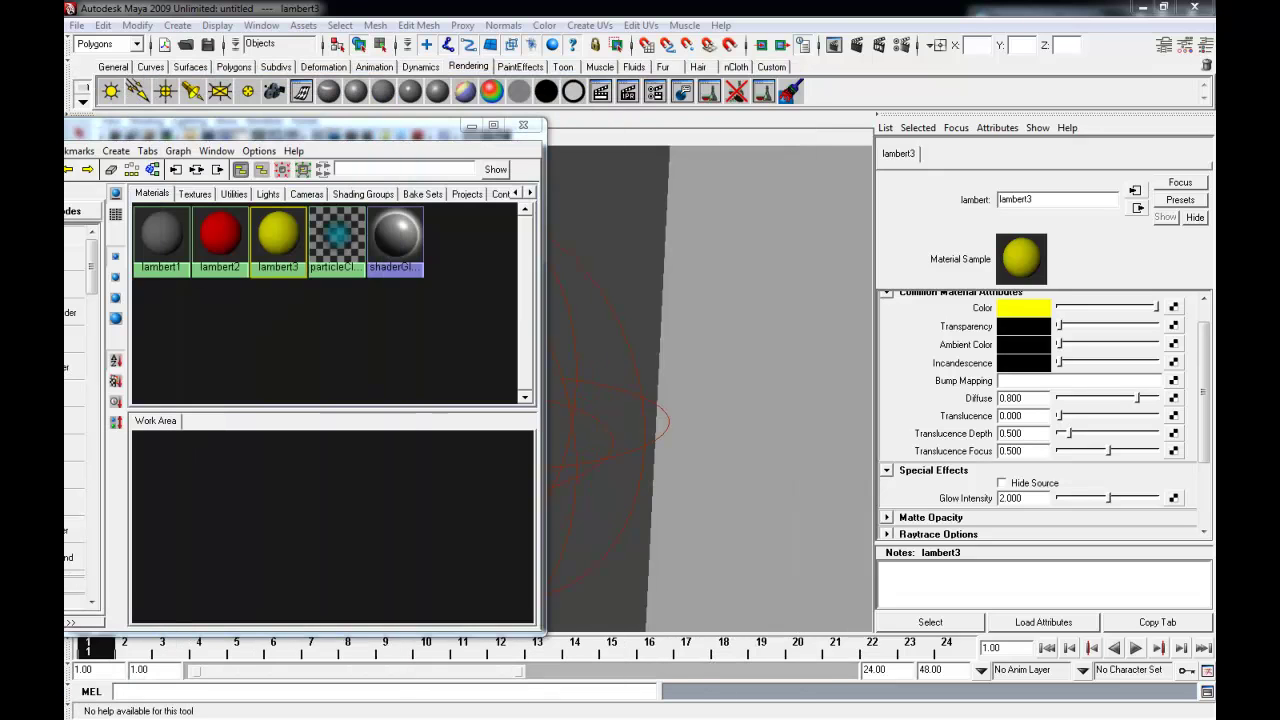
left_click(265, 129)
- Key the red volume light's Intensity of 2 at frames 1 and 10
mouse_move(282, 298)
left_mouse_down("alt")
mouse_move(553, 284)
mouse_move(531, 263)
left_mouse_up("alt")
left_click(533, 265)
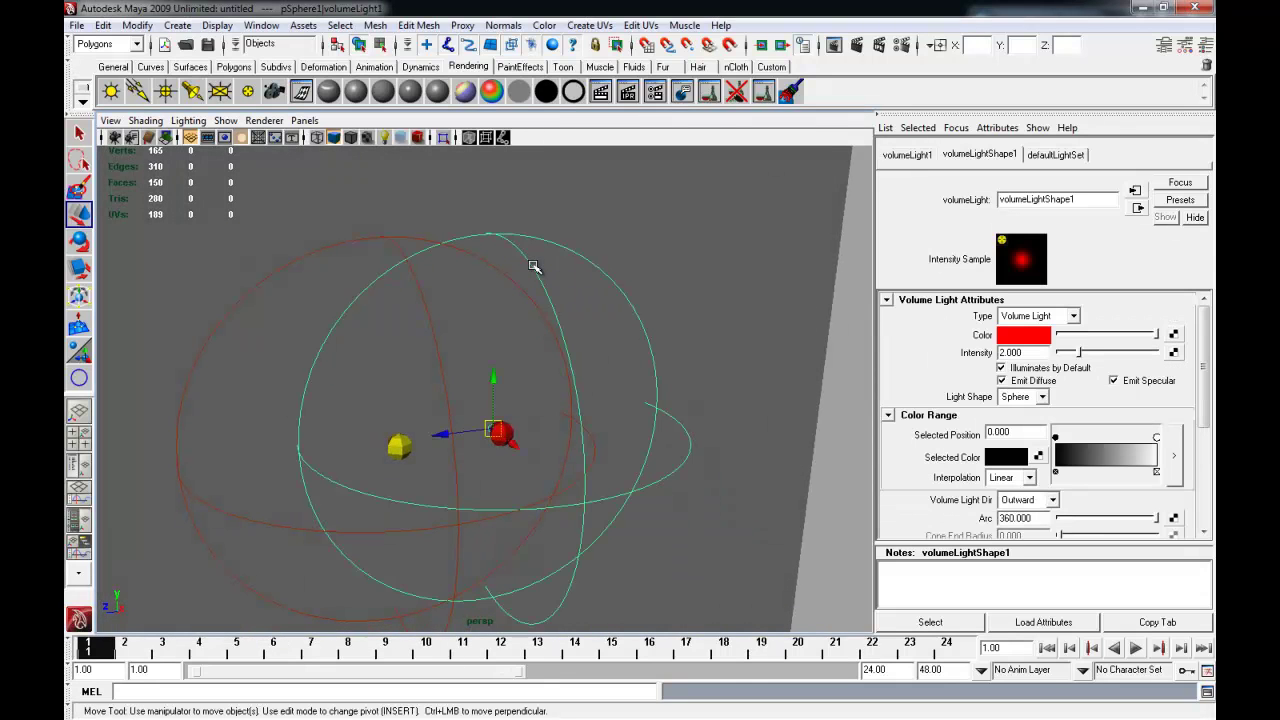
key("alt+v")
key("alt+shift+v")
key("w")
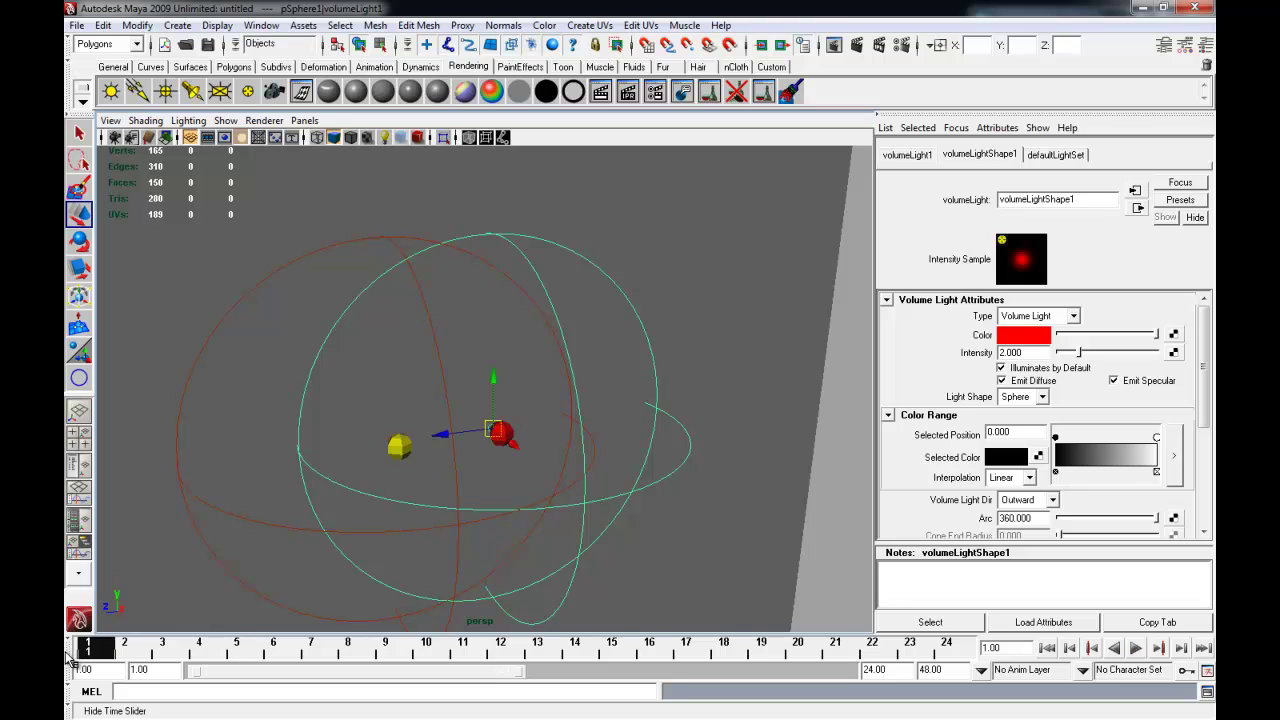
left_click_drag(213, 641, 88, 641)
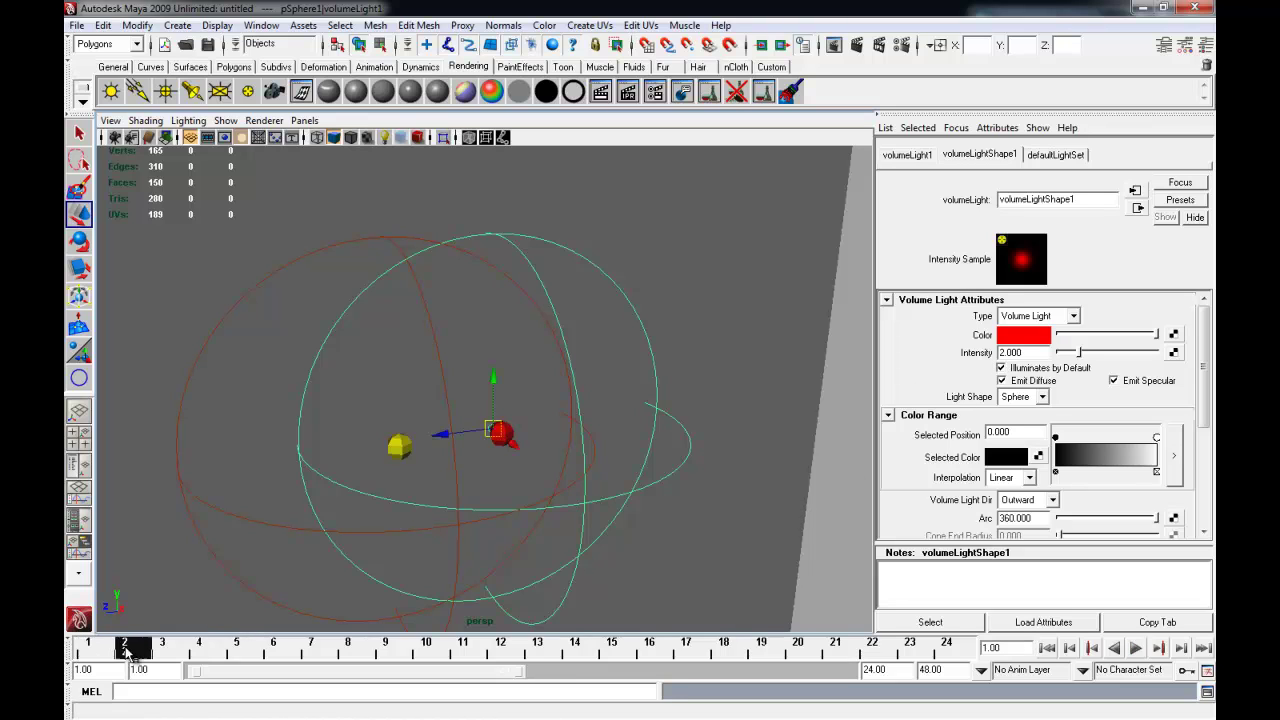
right_click(970, 360)
left_click(972, 384)
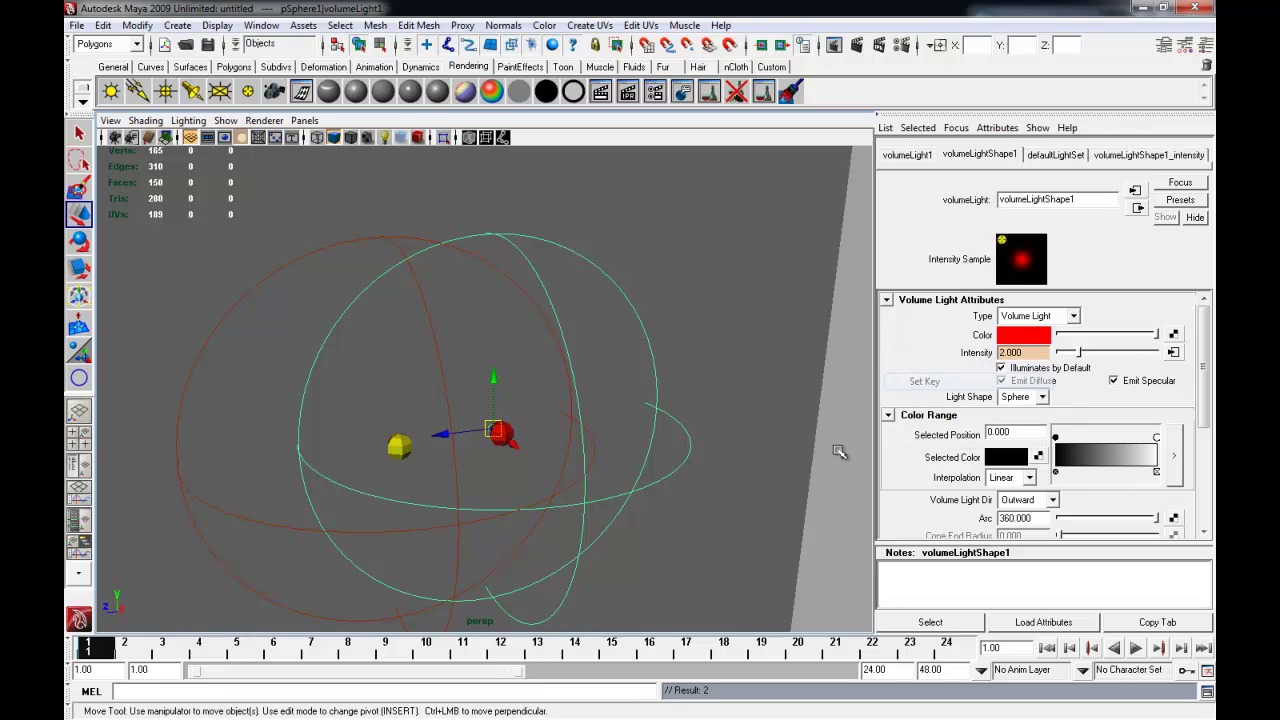
left_click_drag(295, 658, 426, 650)
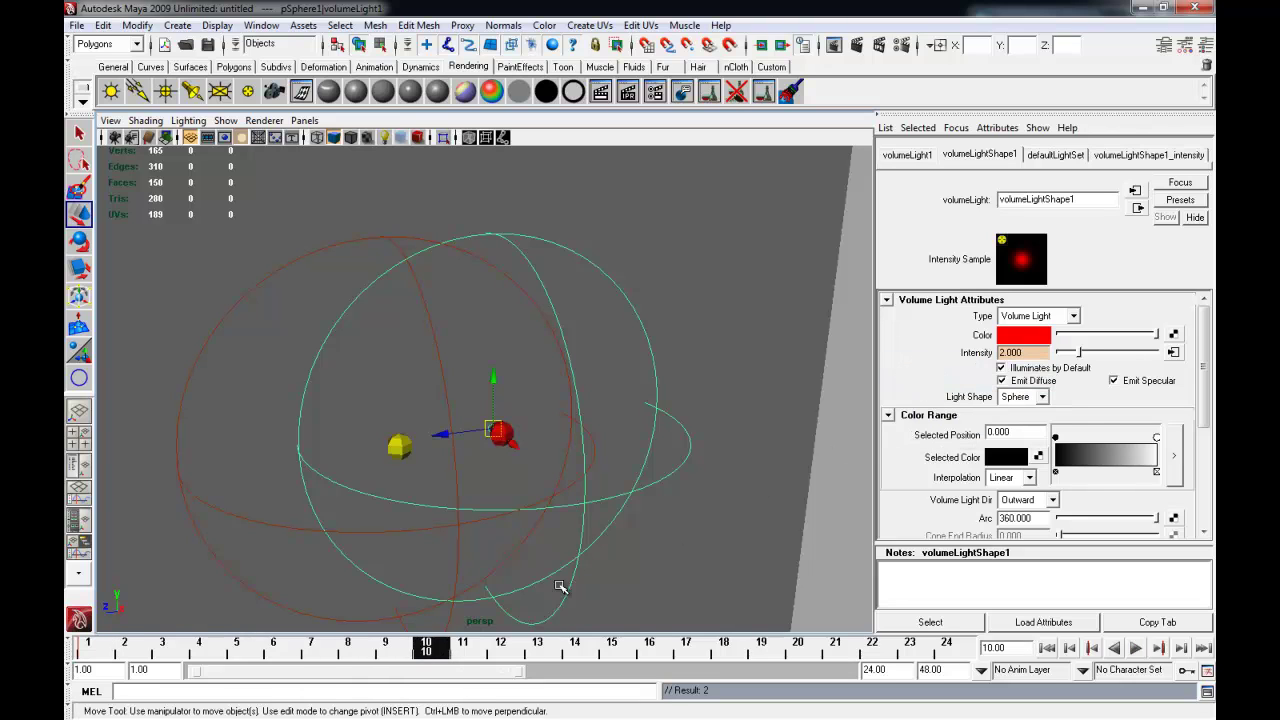
right_click(985, 356)
left_click(990, 381)
- Key the light's Intensity to 0 at frame 5 and play back the pulsing glow
key("alt+v")
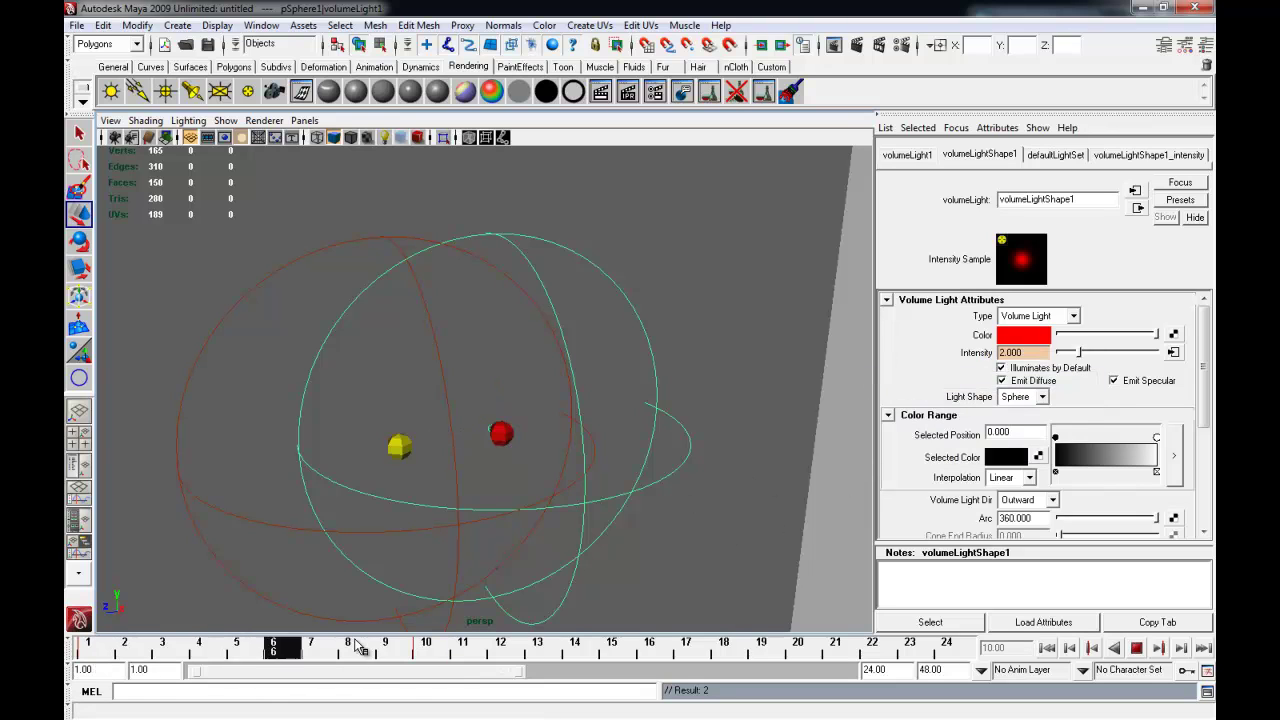
key("alt+v")
double_click(1036, 353)
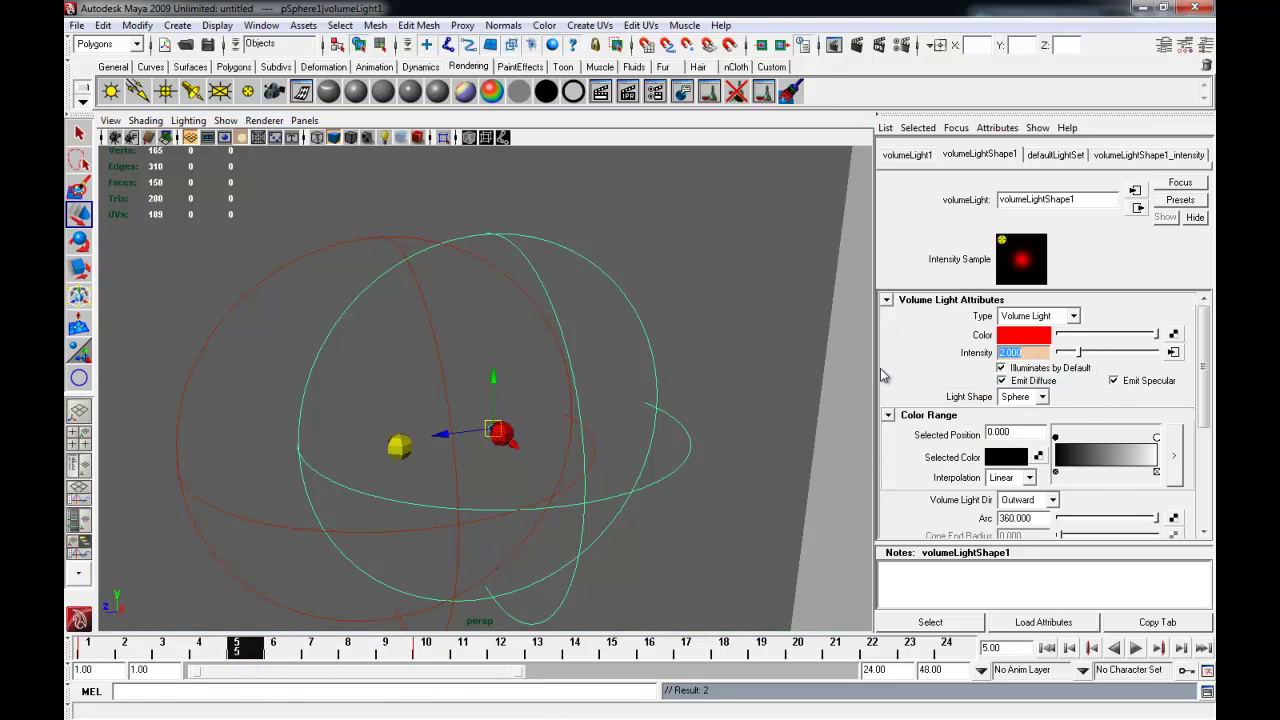
right_click(972, 362)
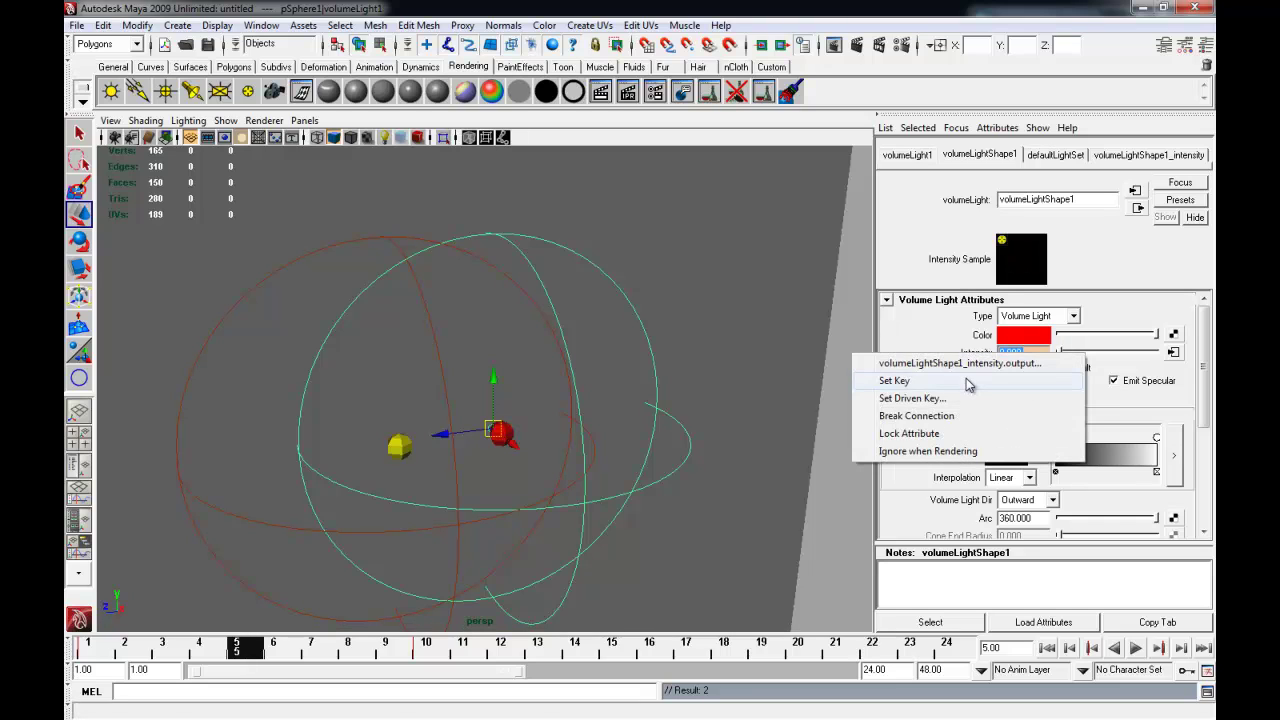
left_click(970, 383)
key("alt+shift+v")
key("alt+v")
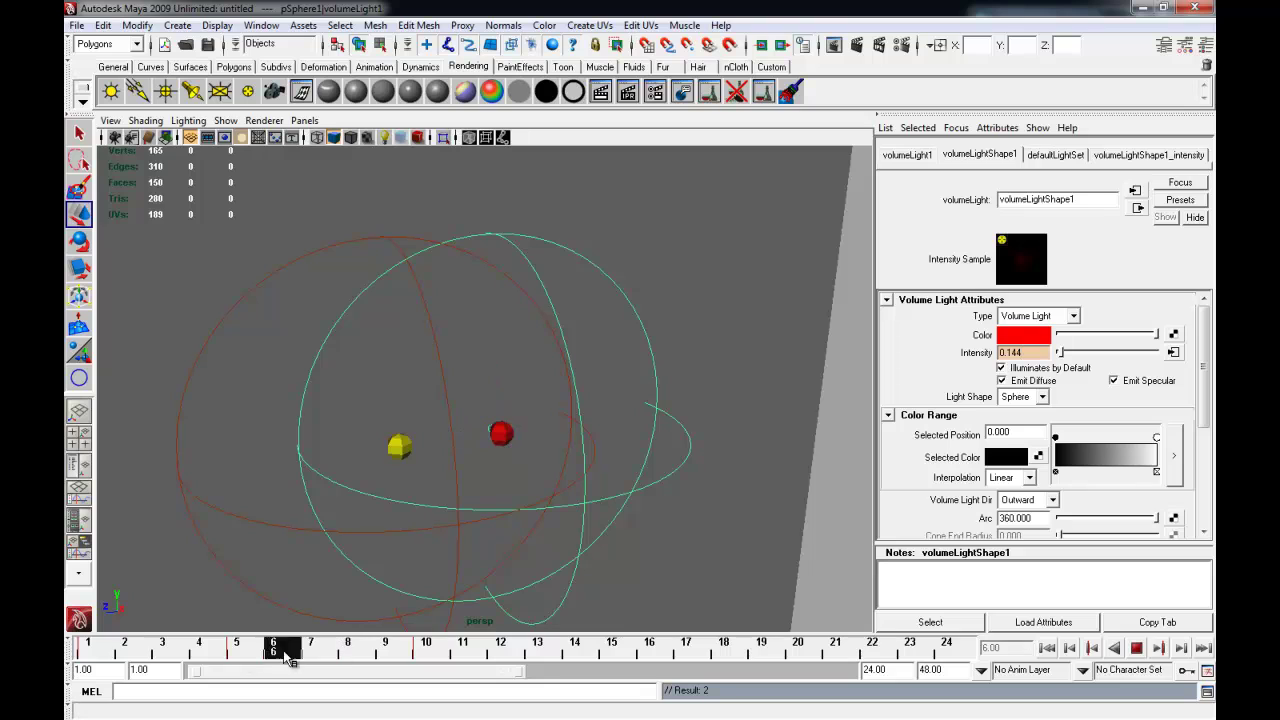
key("Escape")
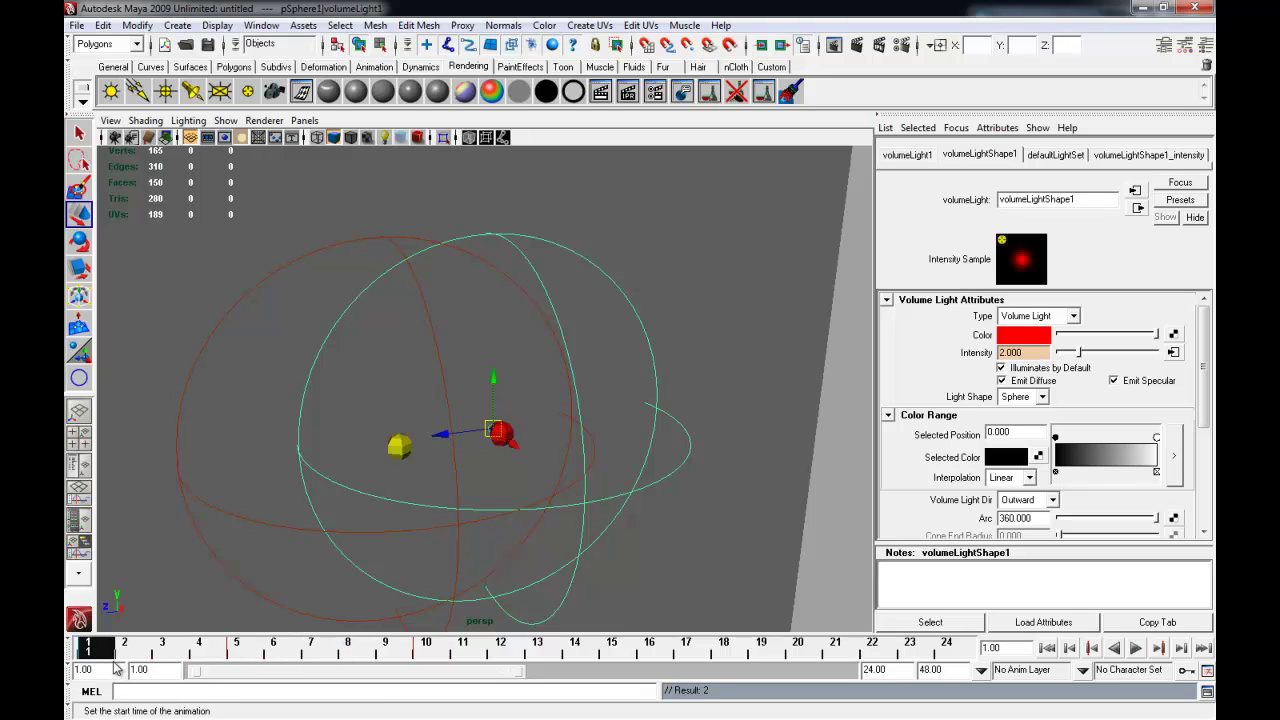
left_click_drag(118, 648, 430, 650)
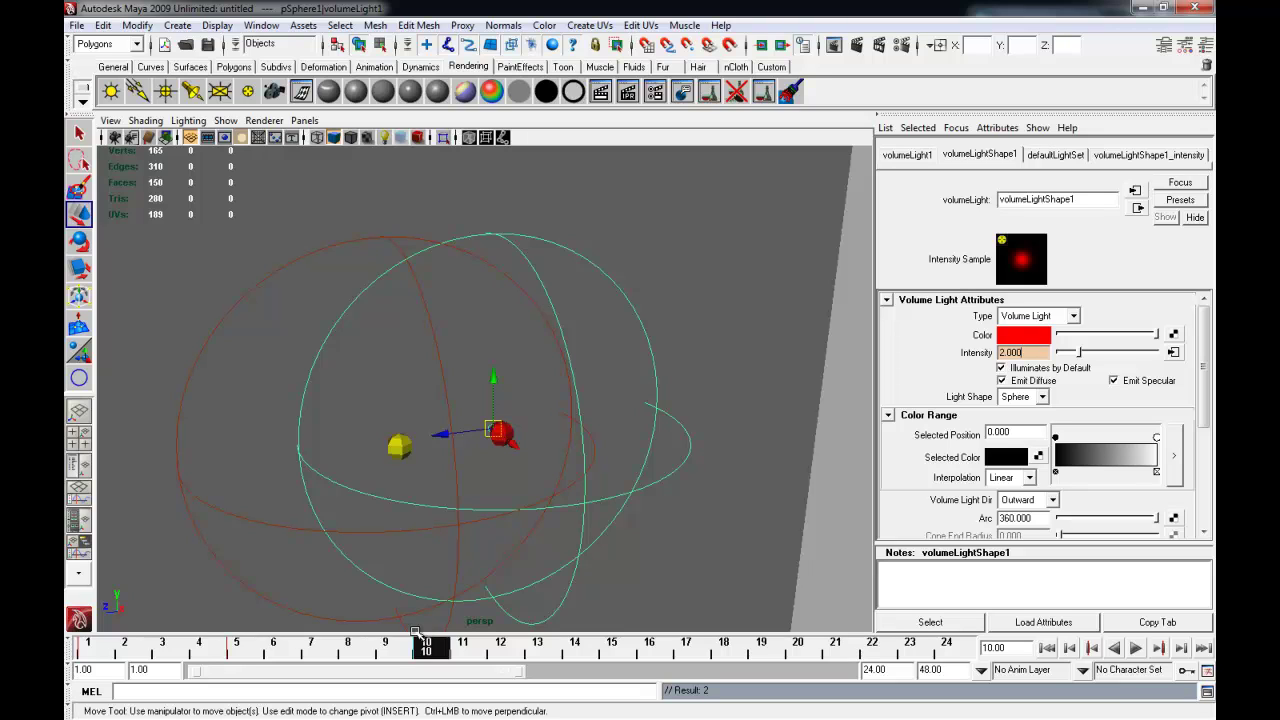
- Load the red volume light's Intensity curve in the Graph Editor
left_click(261, 25)
mouse_move(294, 80)
left_click(452, 88)
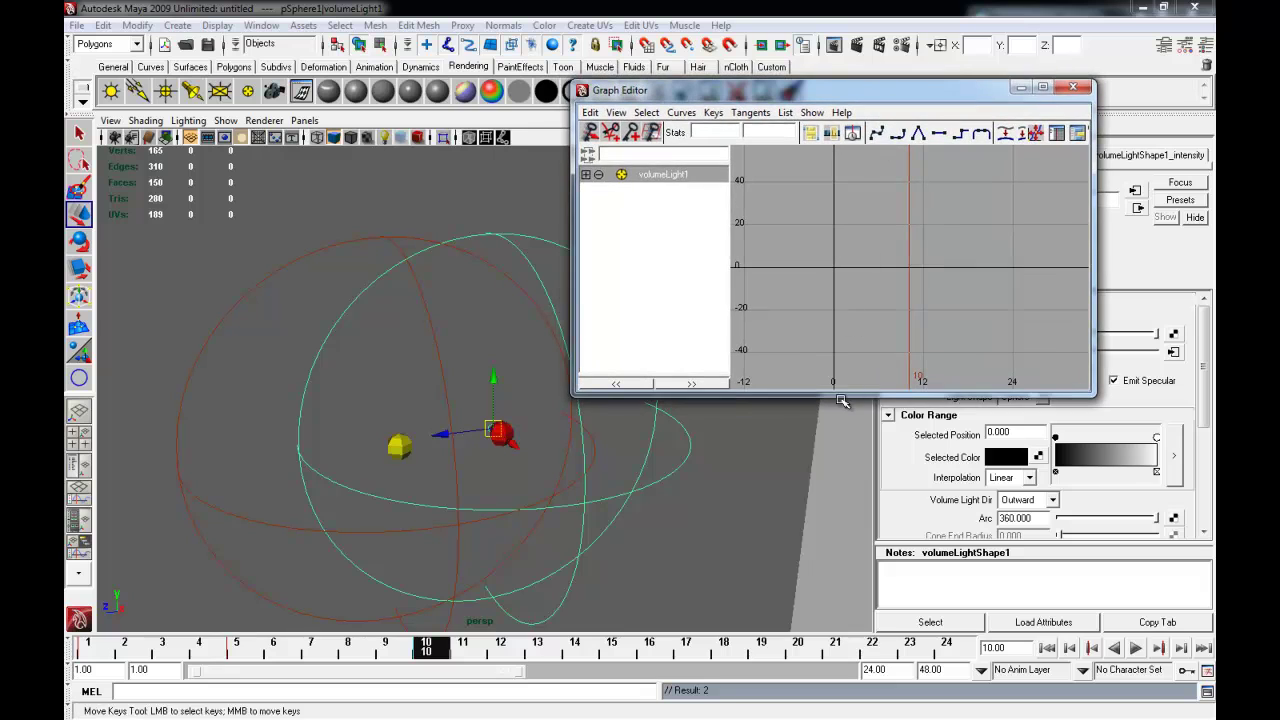
left_click(843, 443)
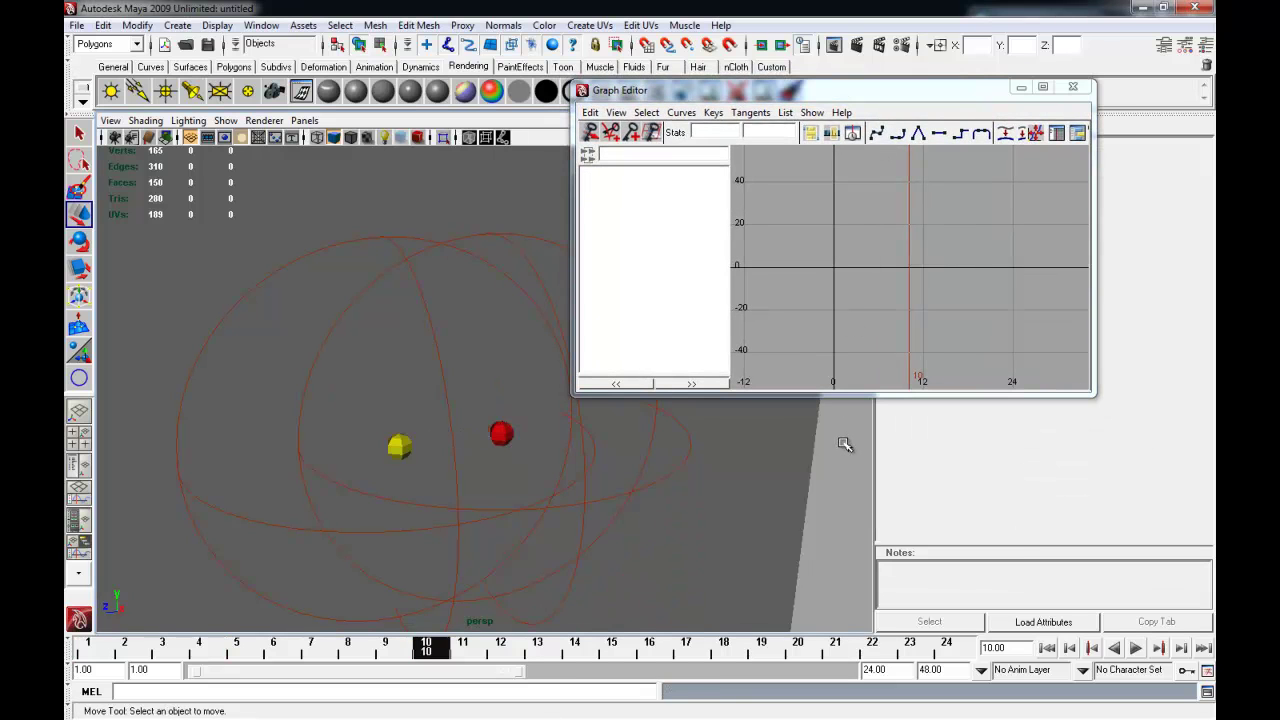
left_click_drag(843, 443, 712, 517, "alt")
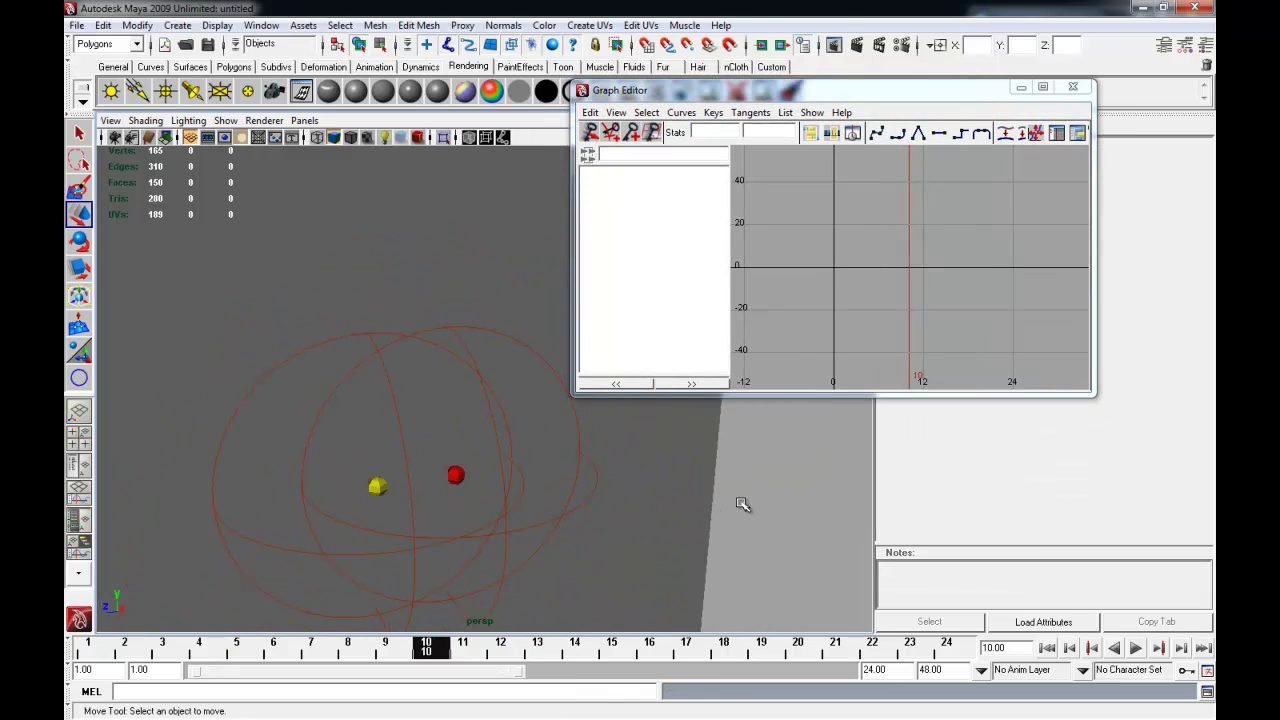
left_click(580, 432)
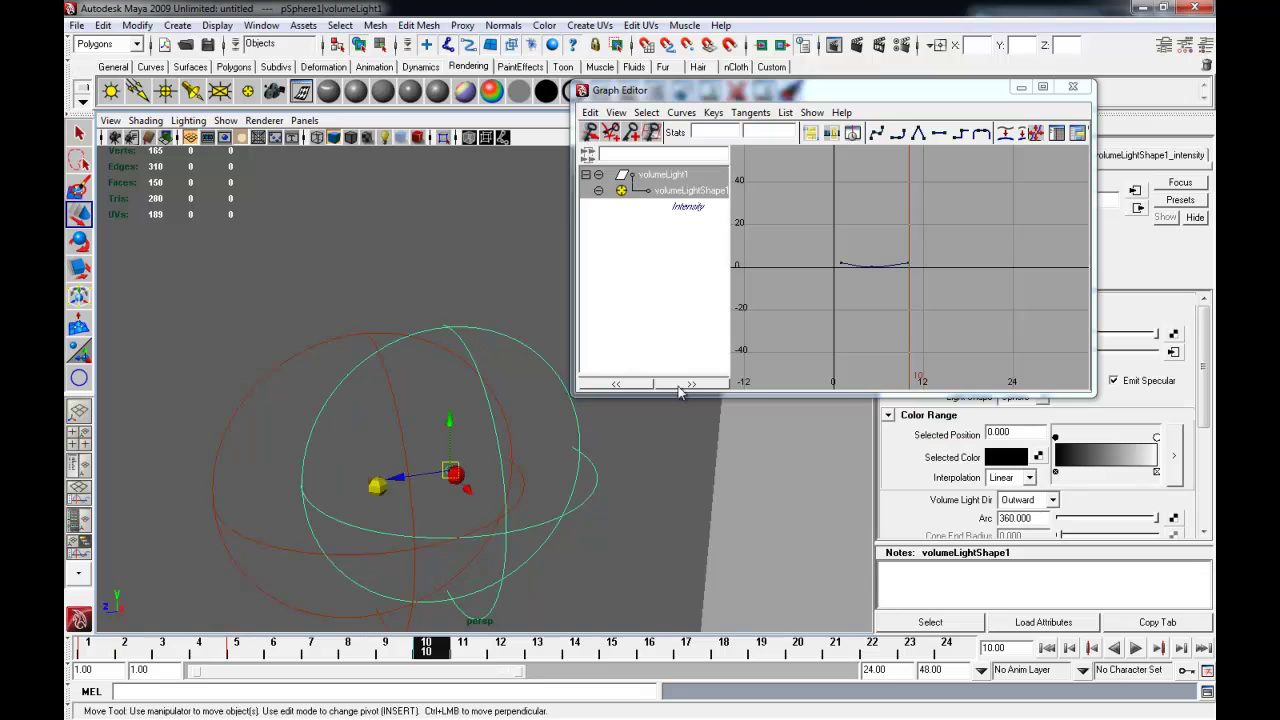
right_click_drag(950, 325, 880, 320, "alt")
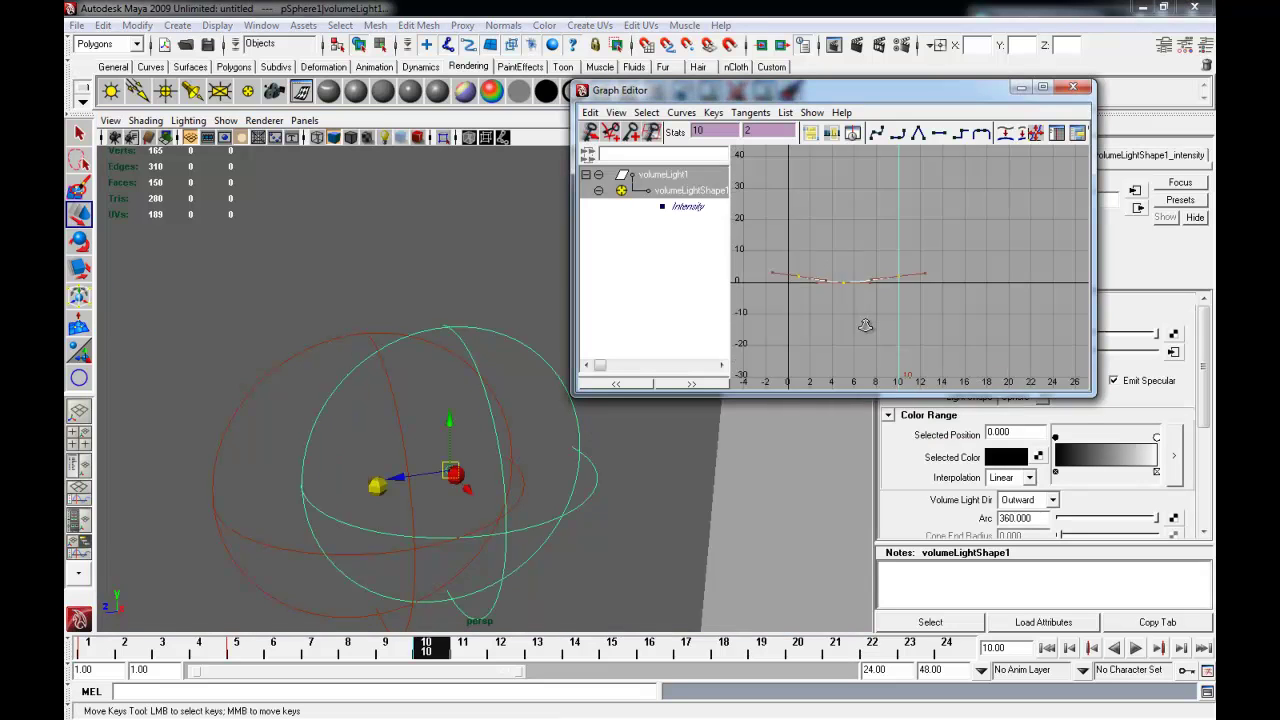
- Show infinity and set the Intensity curve's Post Infinity to Cycle with Offset
left_click(616, 113)
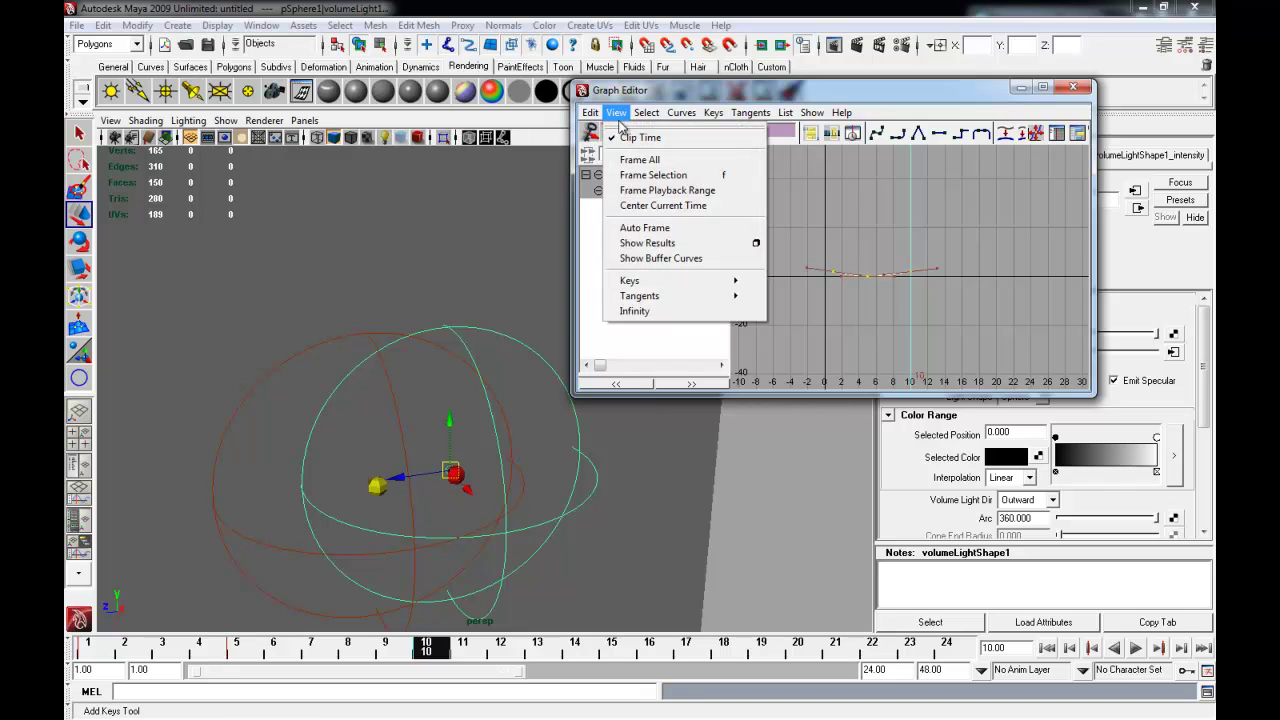
left_click(636, 312)
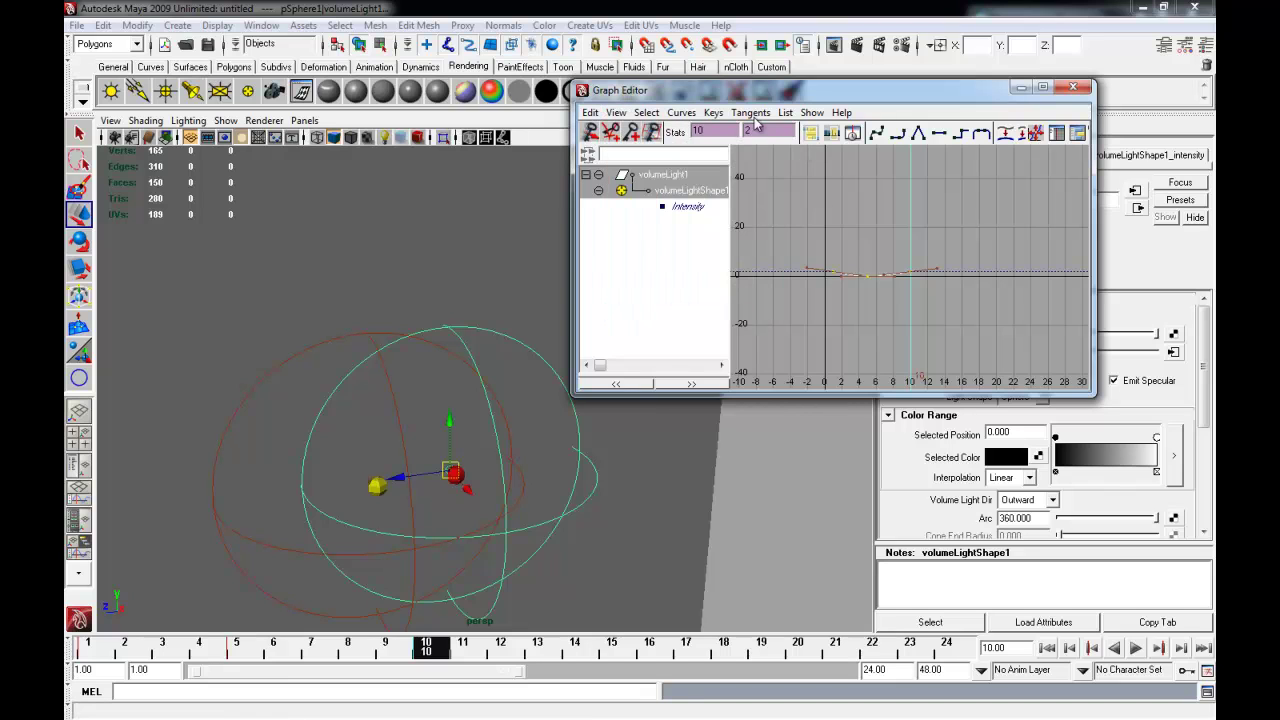
left_click(681, 112)
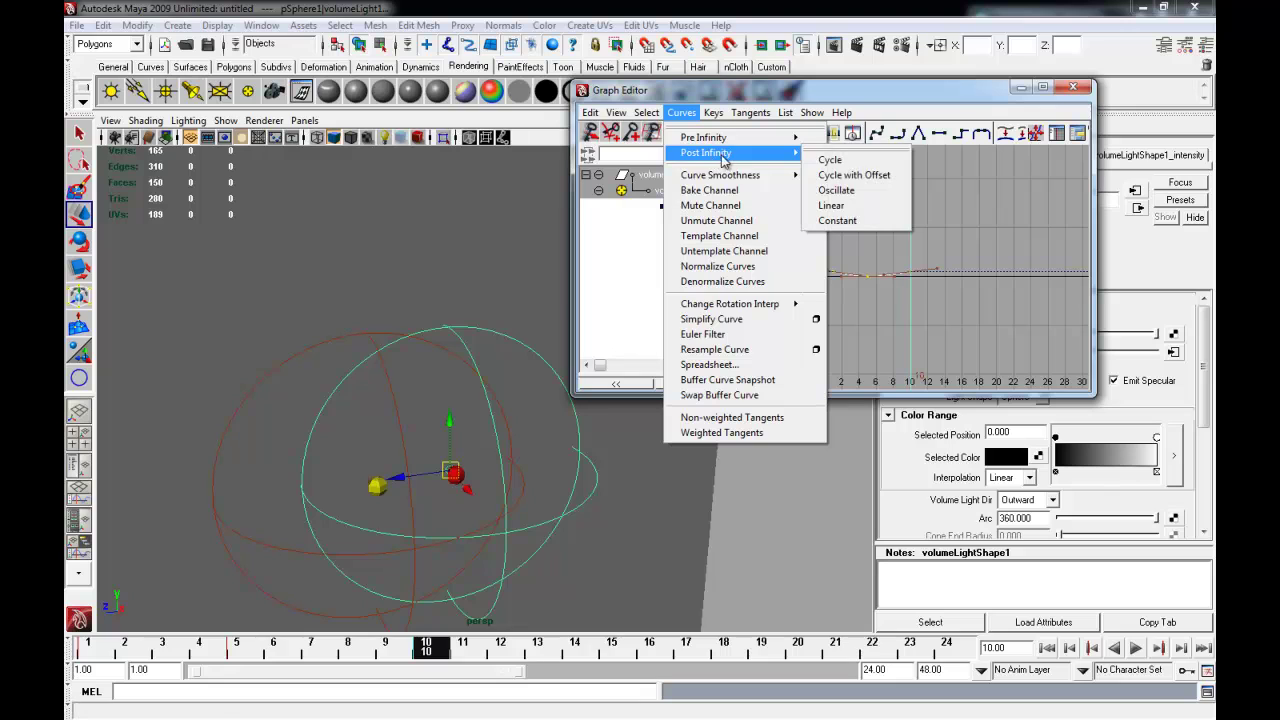
mouse_move(706, 152)
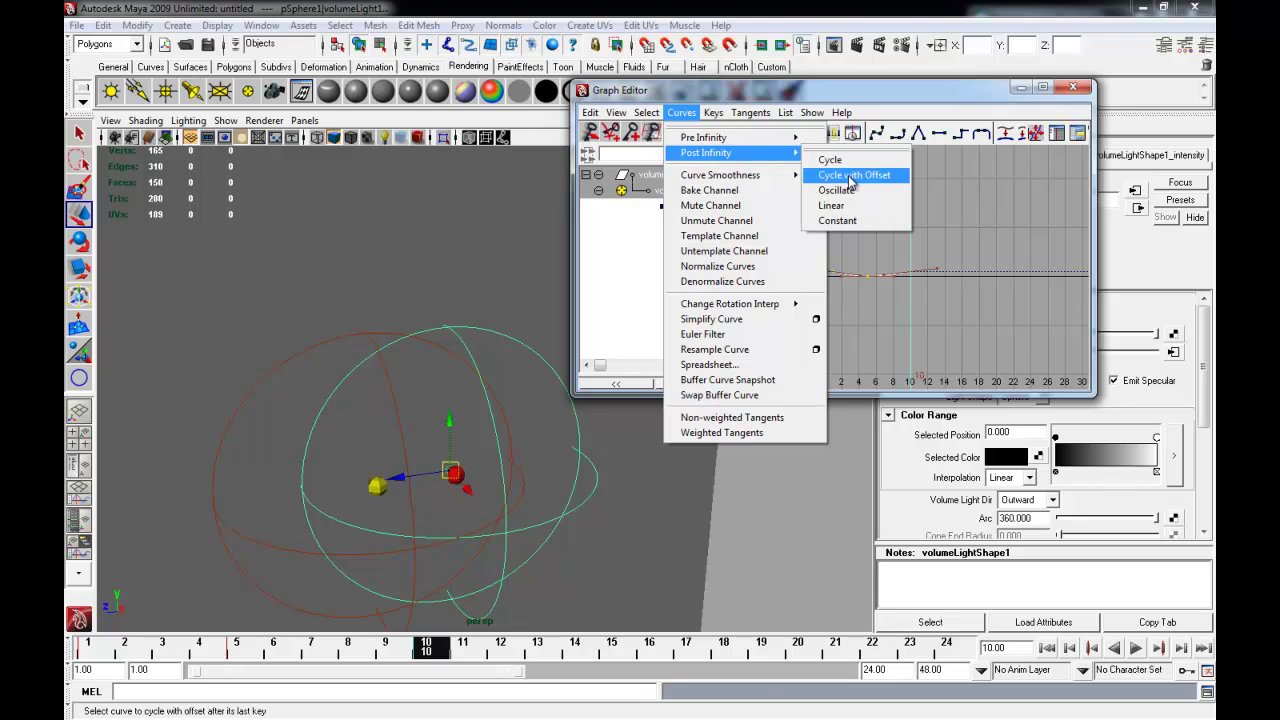
left_click(850, 178)
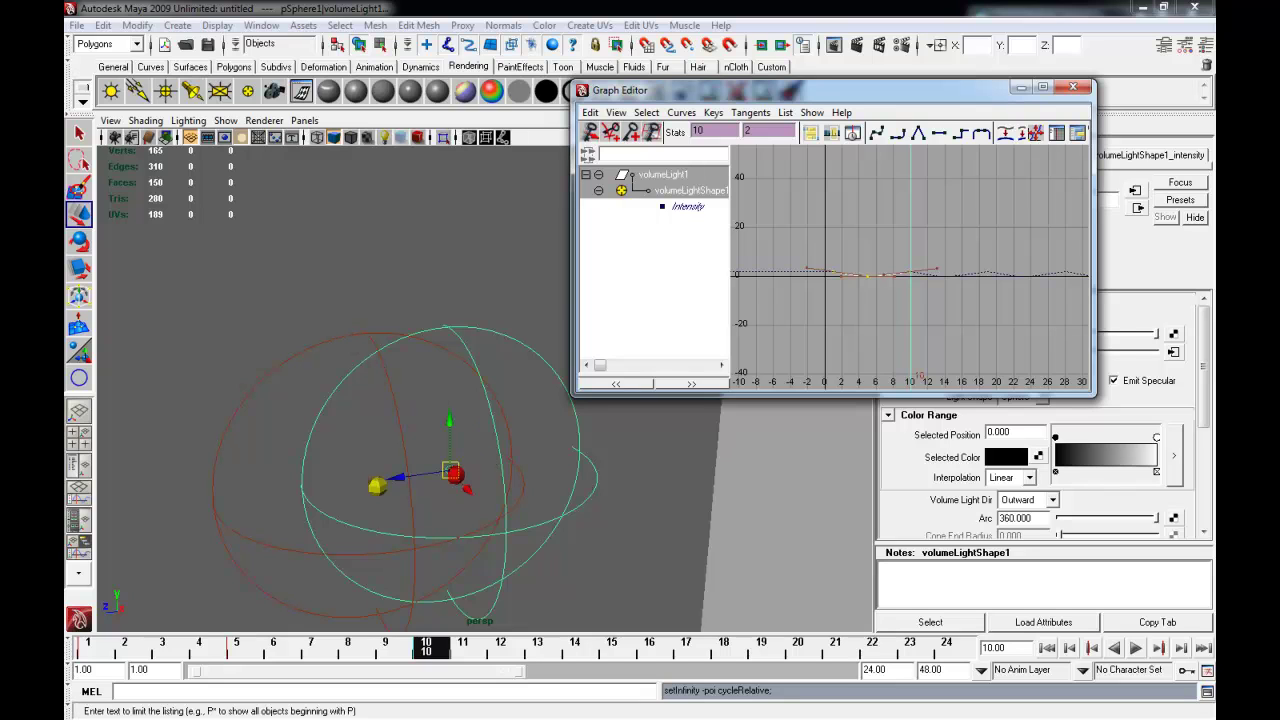
left_click(301, 91)
- Key lambert2's Glow Intensity of 2 at frames 10 and 1
left_click(133, 253)
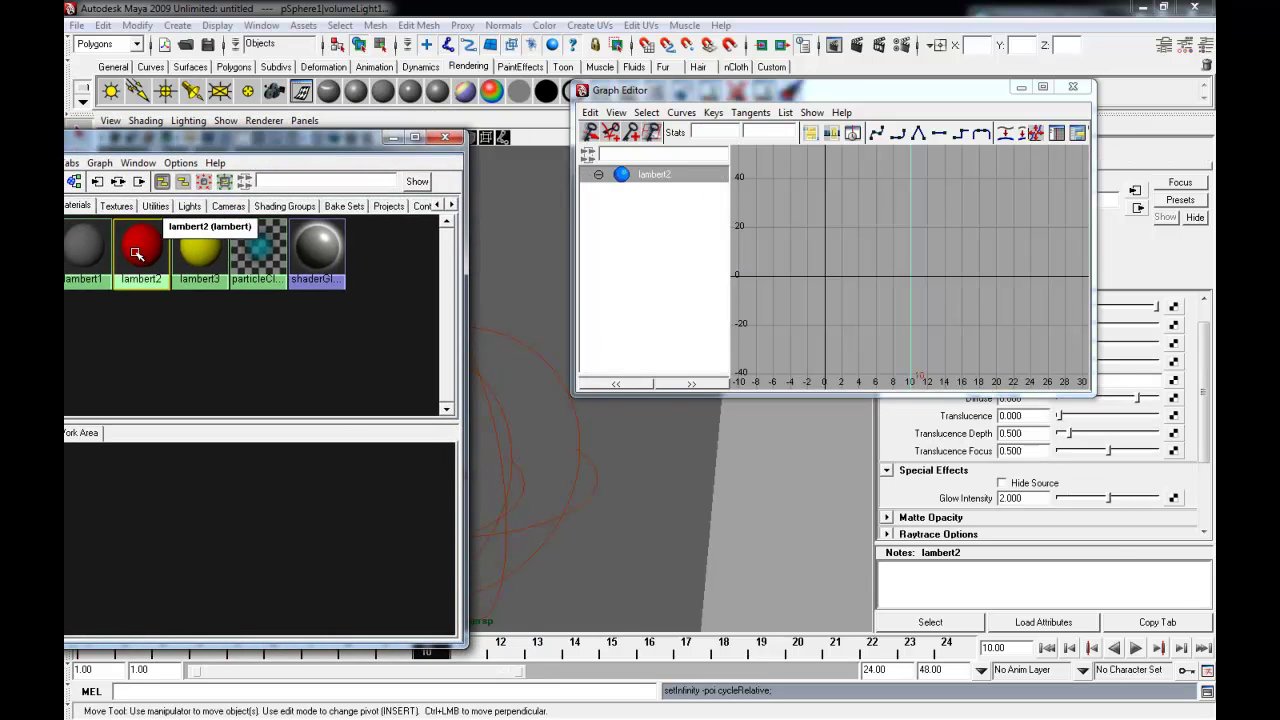
left_click_drag(932, 94, 753, 83)
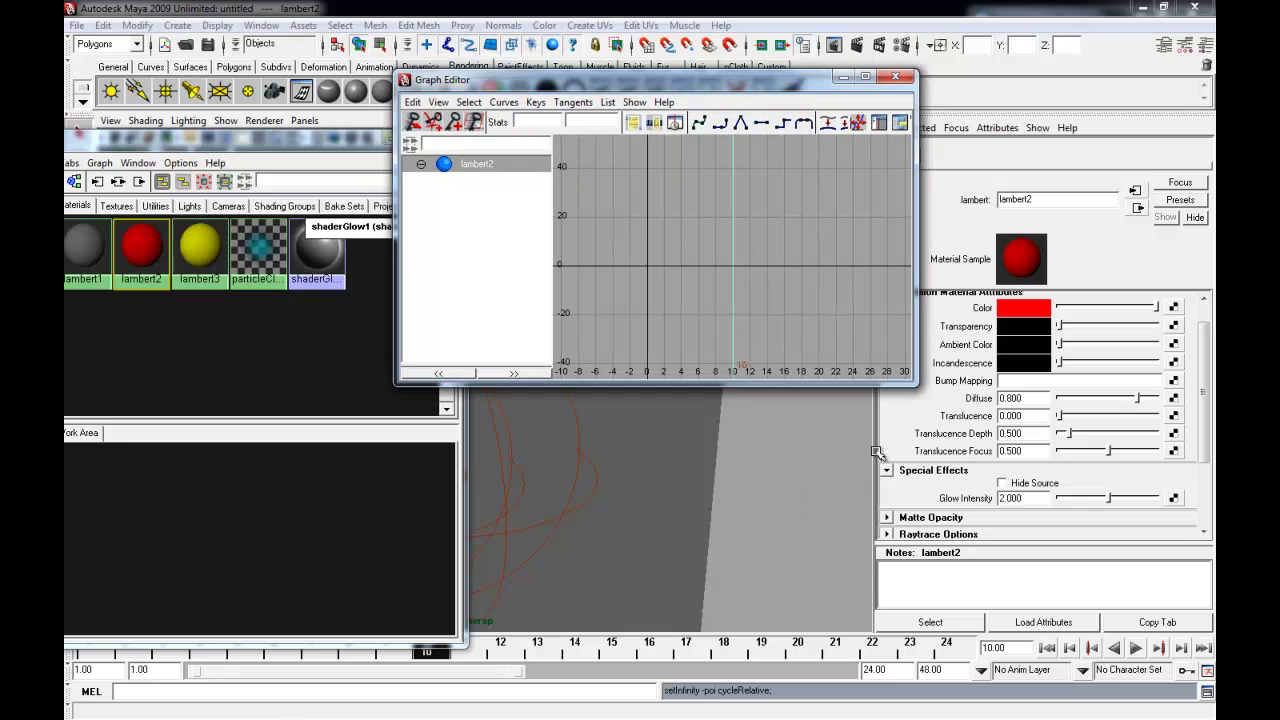
left_click_drag(282, 137, 279, 77)
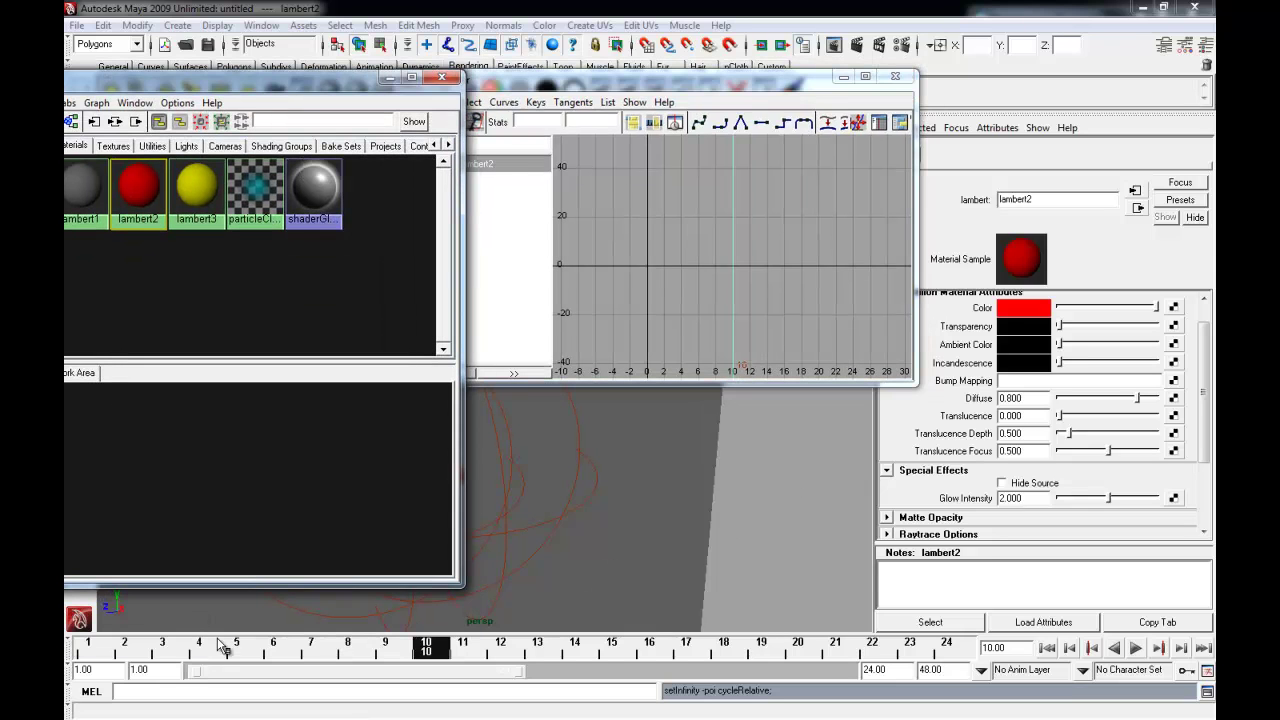
right_click(968, 498)
left_click(965, 529)
left_click(90, 645)
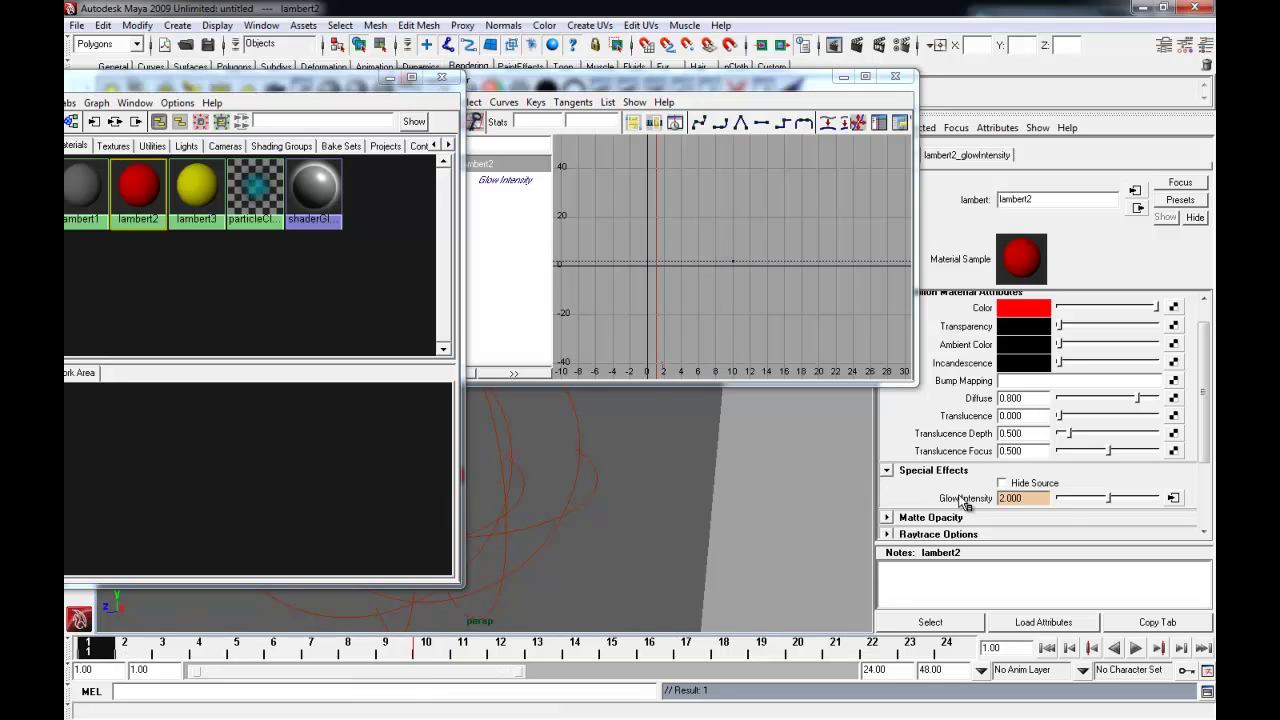
right_click(963, 499)
left_click(960, 524)
- Key lambert2's Glow Intensity of 0 at frame 5
left_click_drag(290, 647, 237, 647)
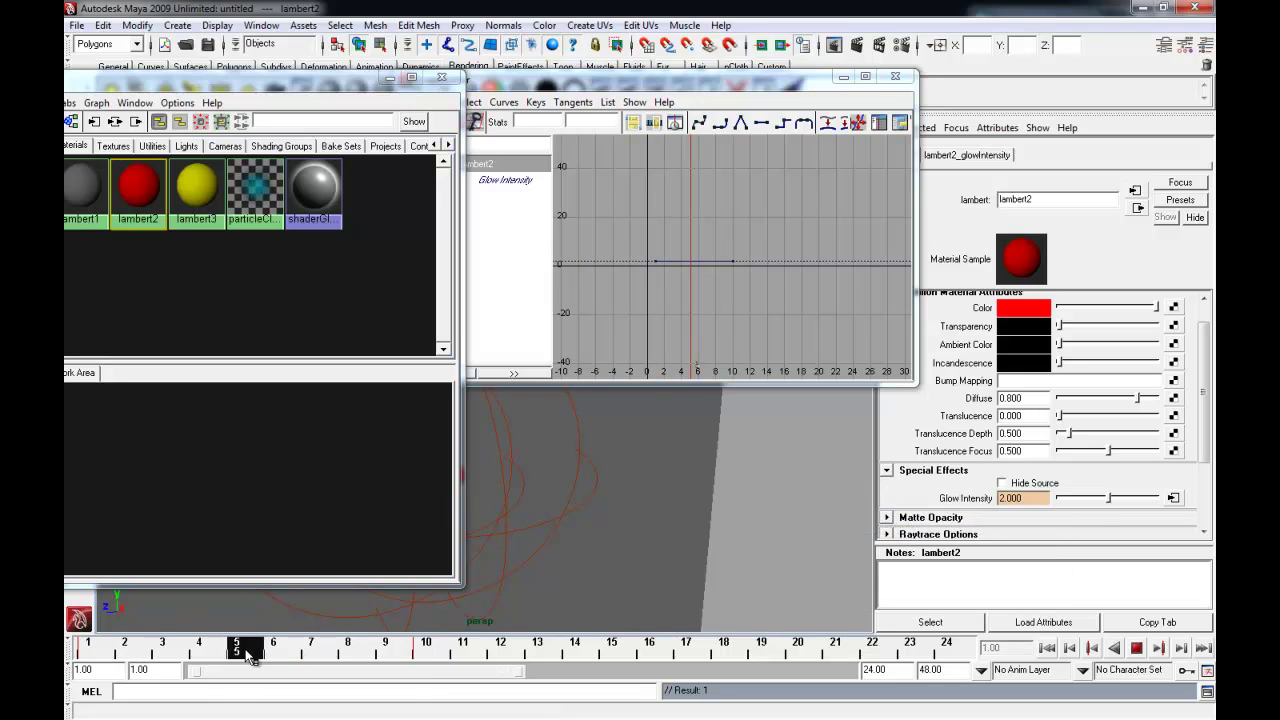
left_click(1010, 498)
type("0.000")
key("Return")
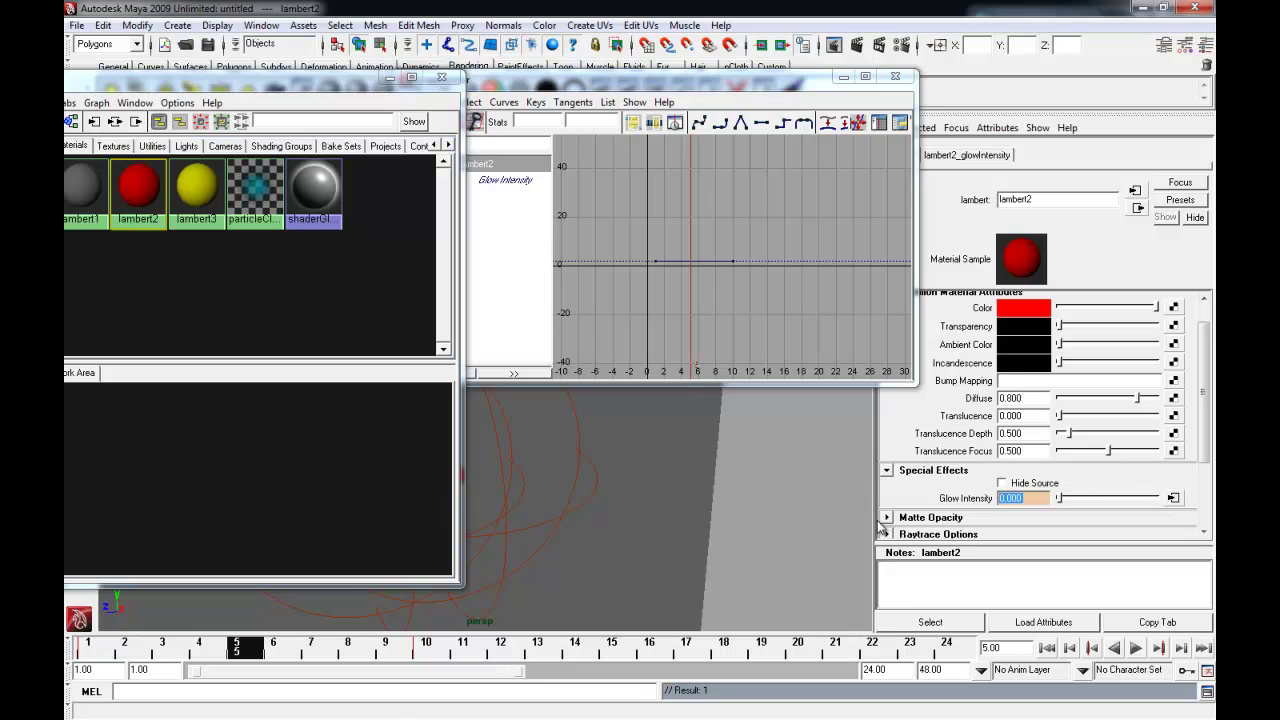
right_click(993, 500)
left_click(990, 522)
- Set the glow curve's Post Infinity to Cycle with Offset
left_click_drag(800, 241, 591, 343)
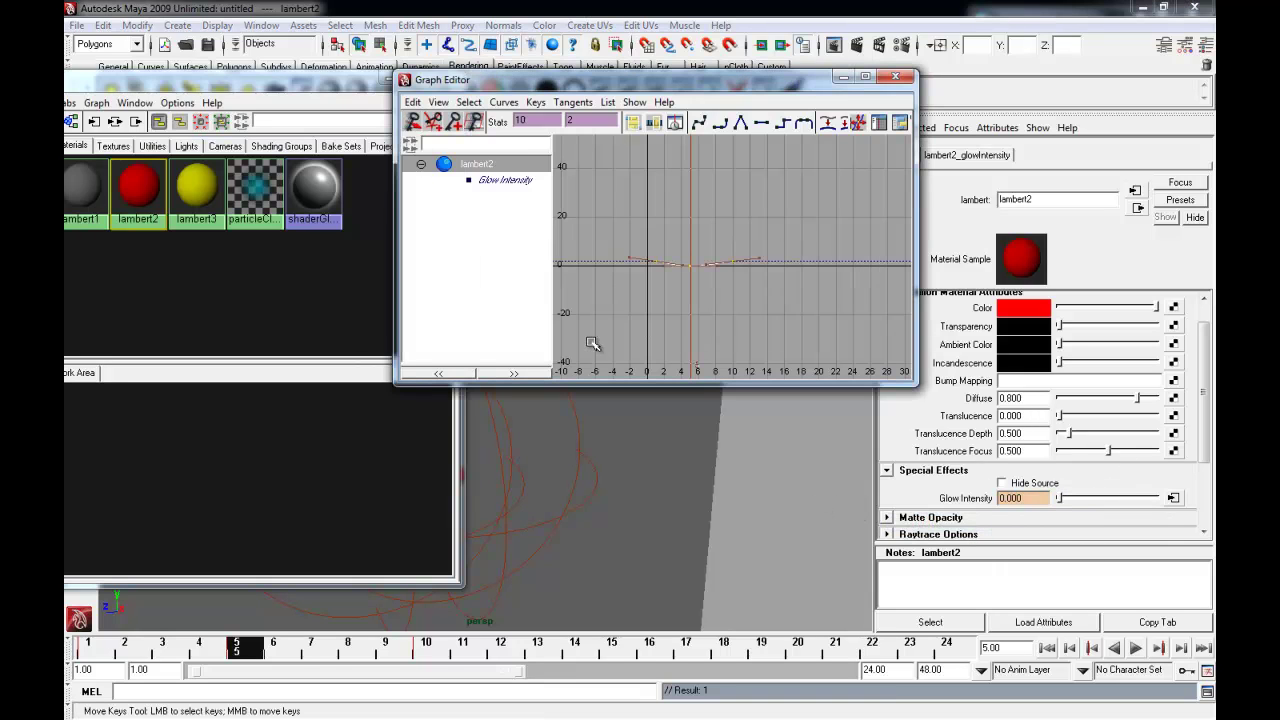
left_click(501, 103)
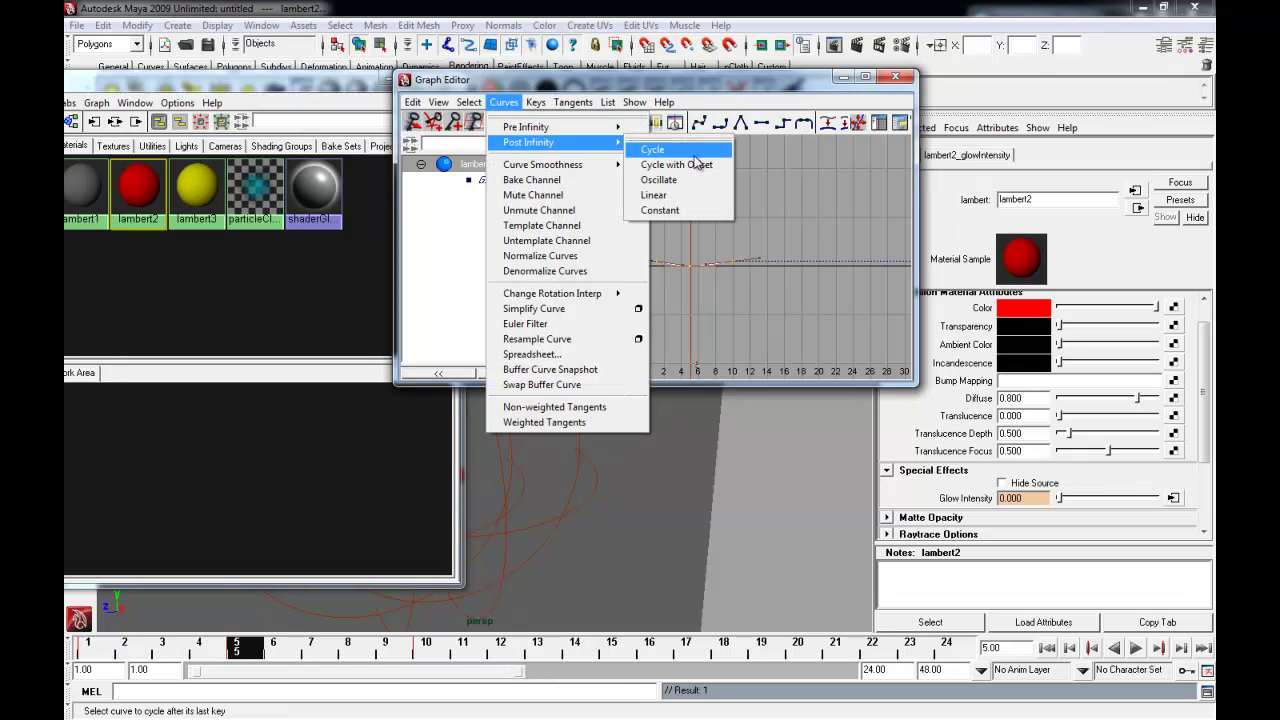
left_click(697, 164)
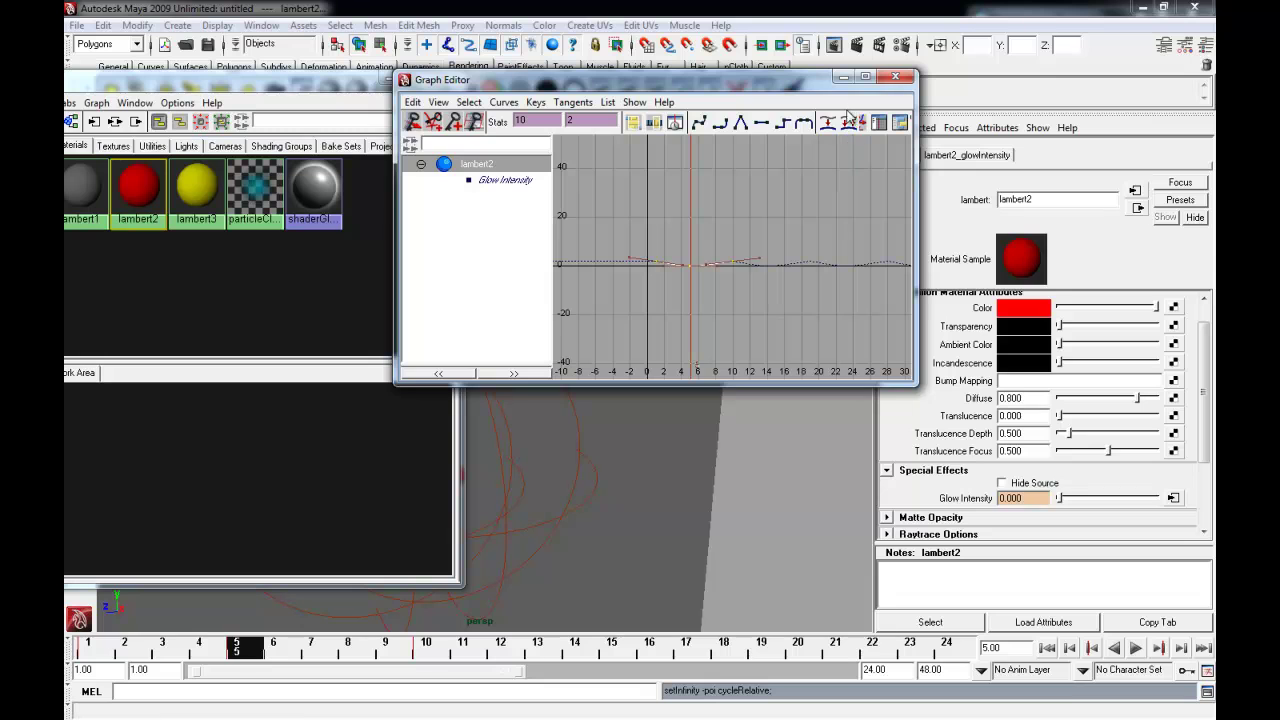
mouse_move(809, 79)
left_mouse_down()
mouse_move(587, 111)
mouse_move(964, 102)
left_mouse_up()
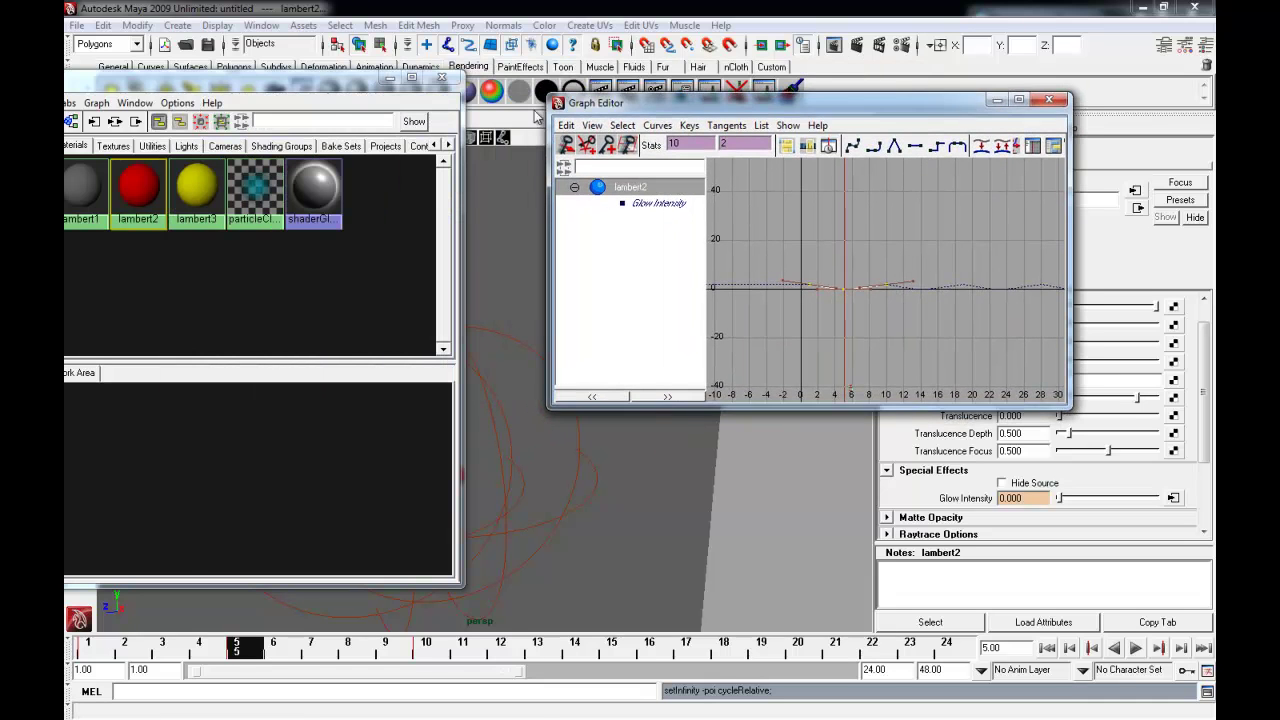
- Key lambert3's Glow Intensity of 0 at frames 1 and 10
left_click(196, 185)
left_click_drag(760, 102, 340, 369)
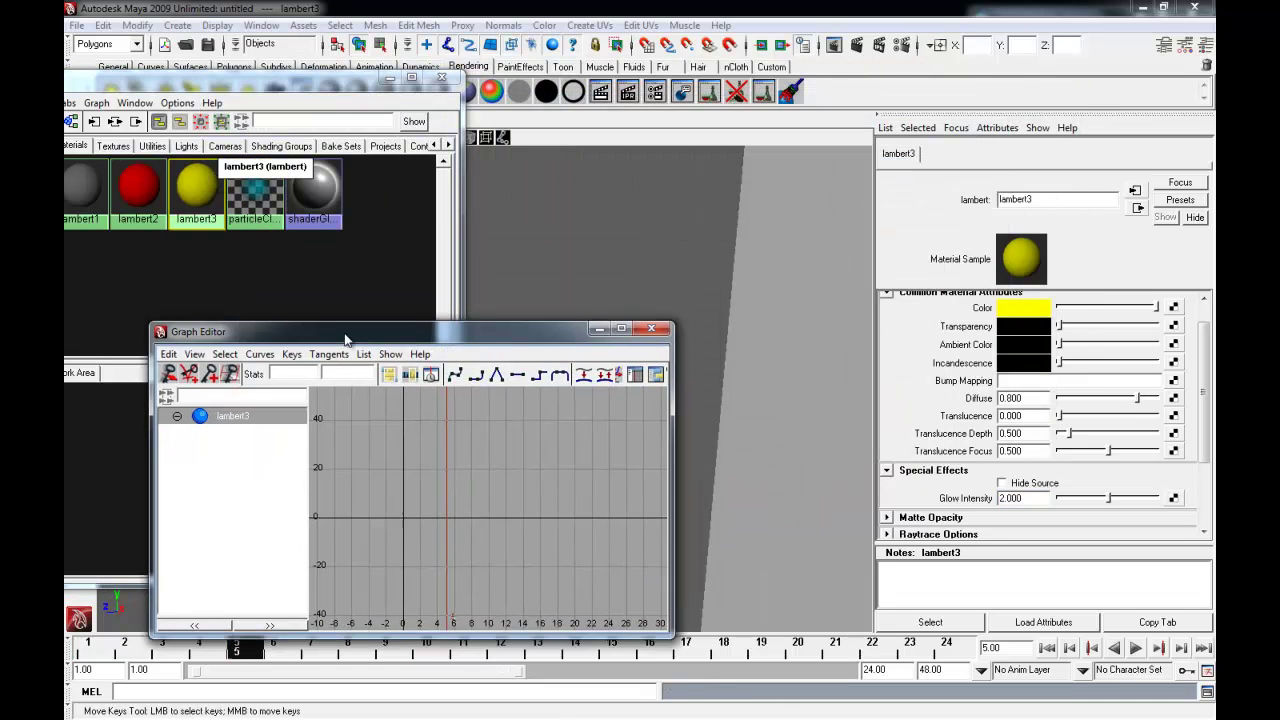
left_click_drag(442, 369, 580, 242)
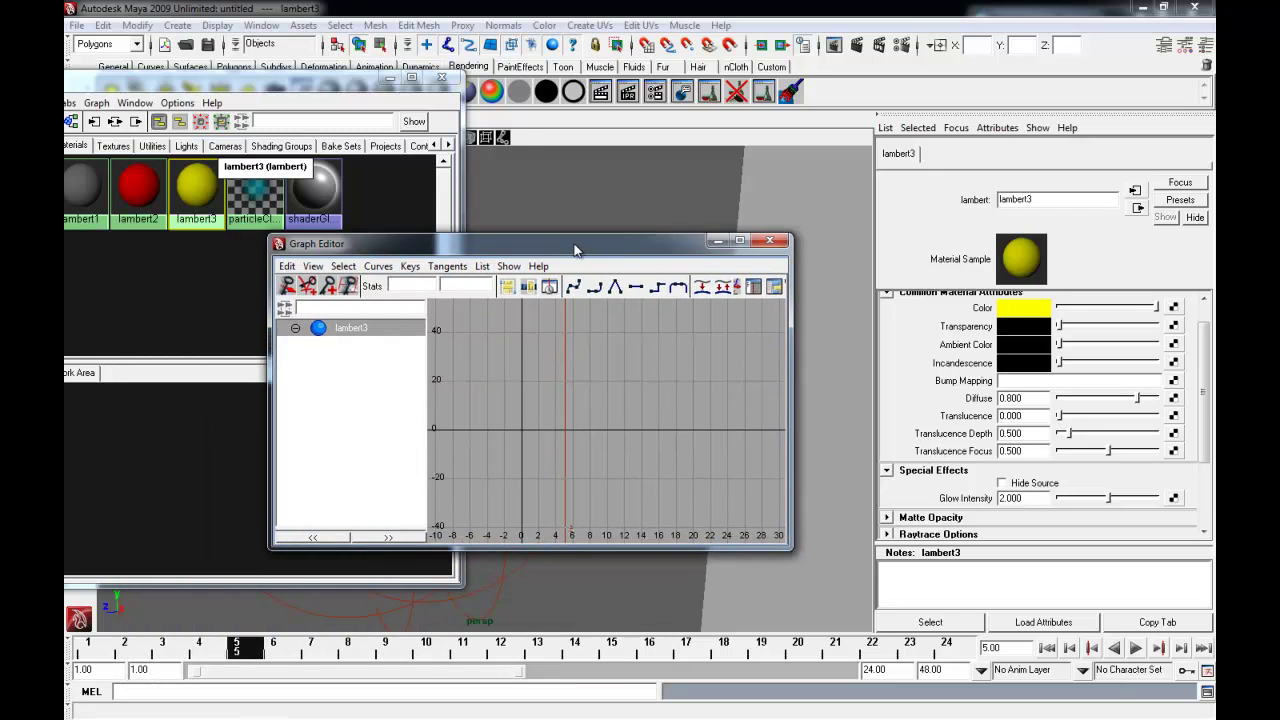
left_click_drag(130, 652, 88, 652)
left_click_drag(1038, 500, 848, 532)
type("0.000")
key("Return")
right_click(1013, 507)
left_click(971, 527)
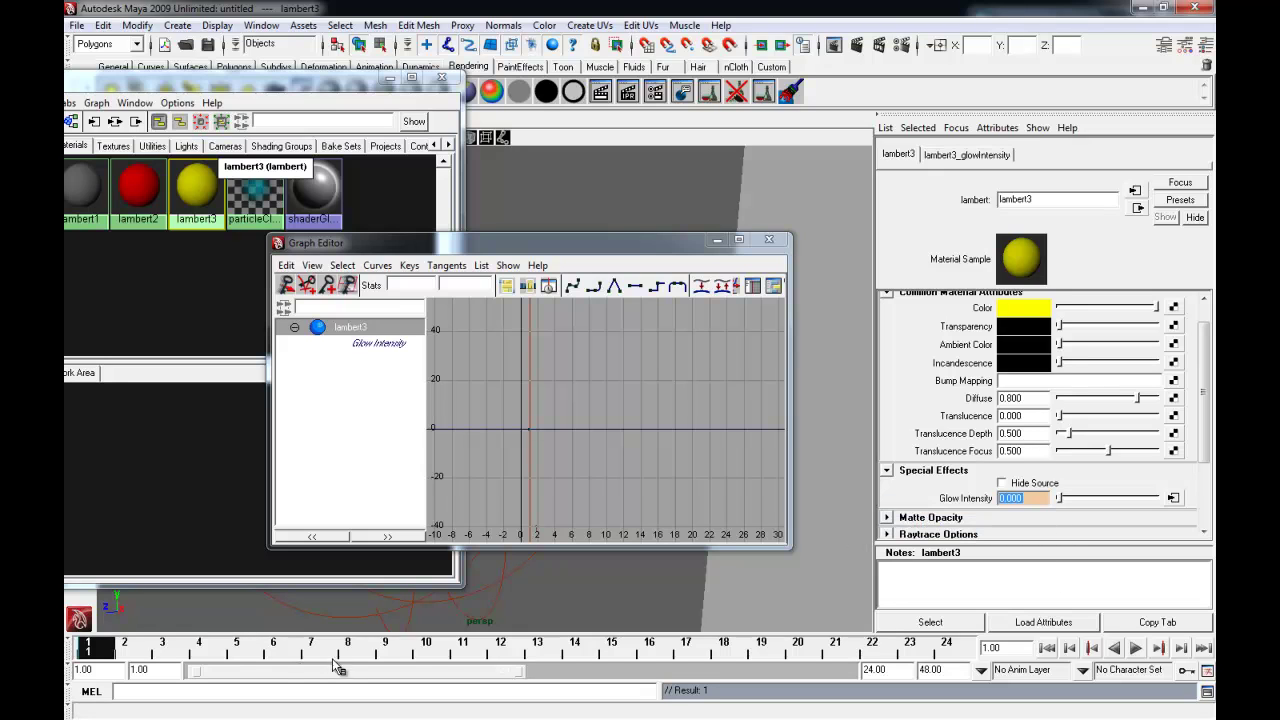
left_click_drag(385, 648, 426, 648)
right_click(958, 502)
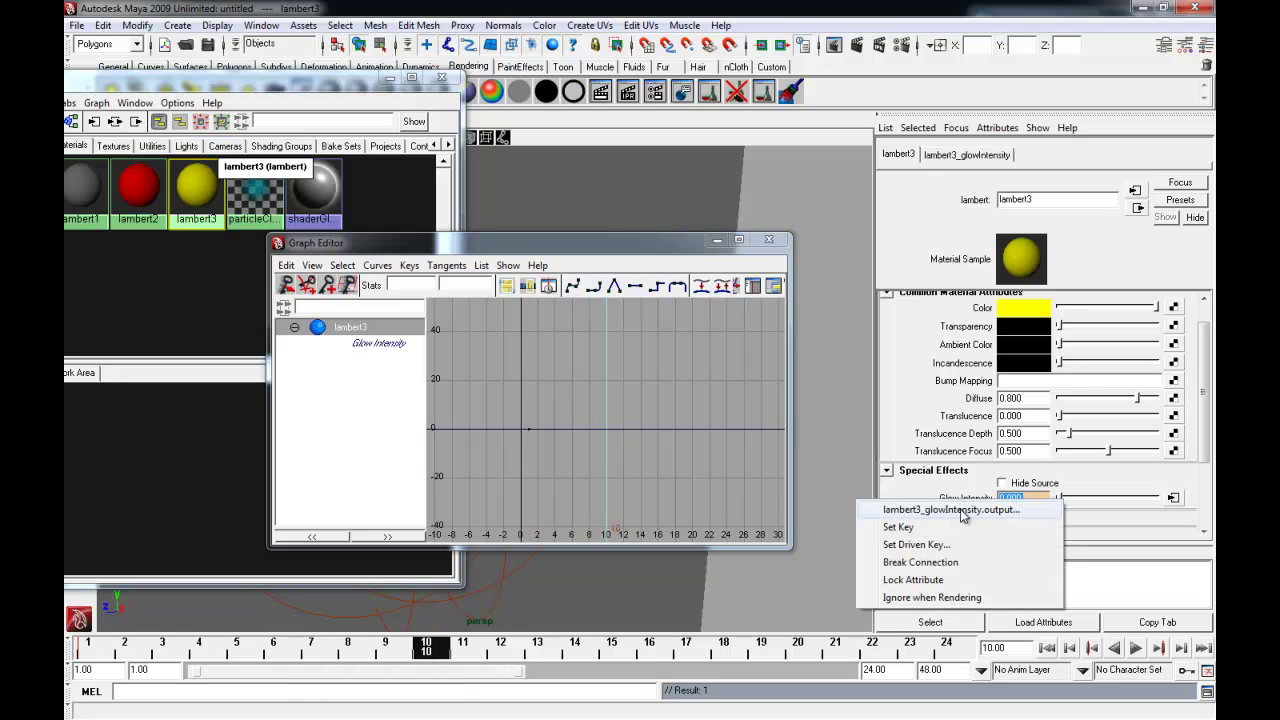
left_click(952, 528)
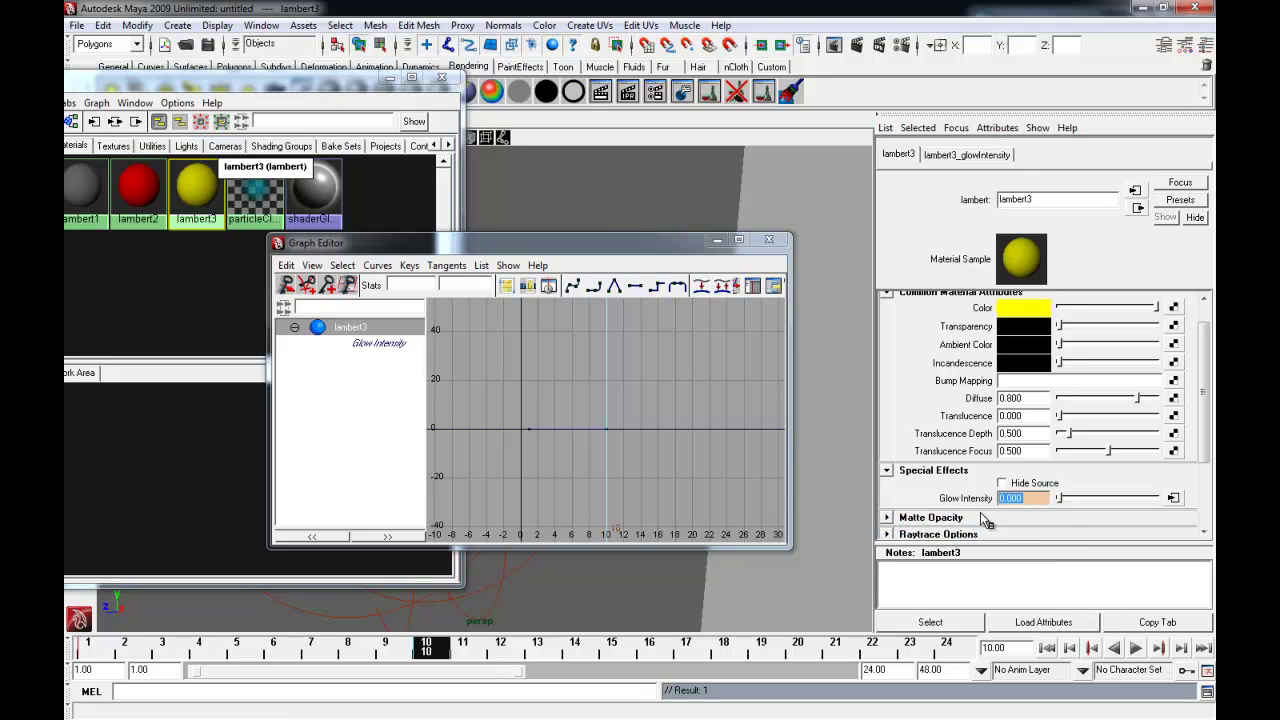
- Key lambert3's Glow Intensity of 2 at frame 5 and check frames 1, 10 and 5
left_click_drag(420, 650, 88, 650)
key("alt+v")
key("alt+v")
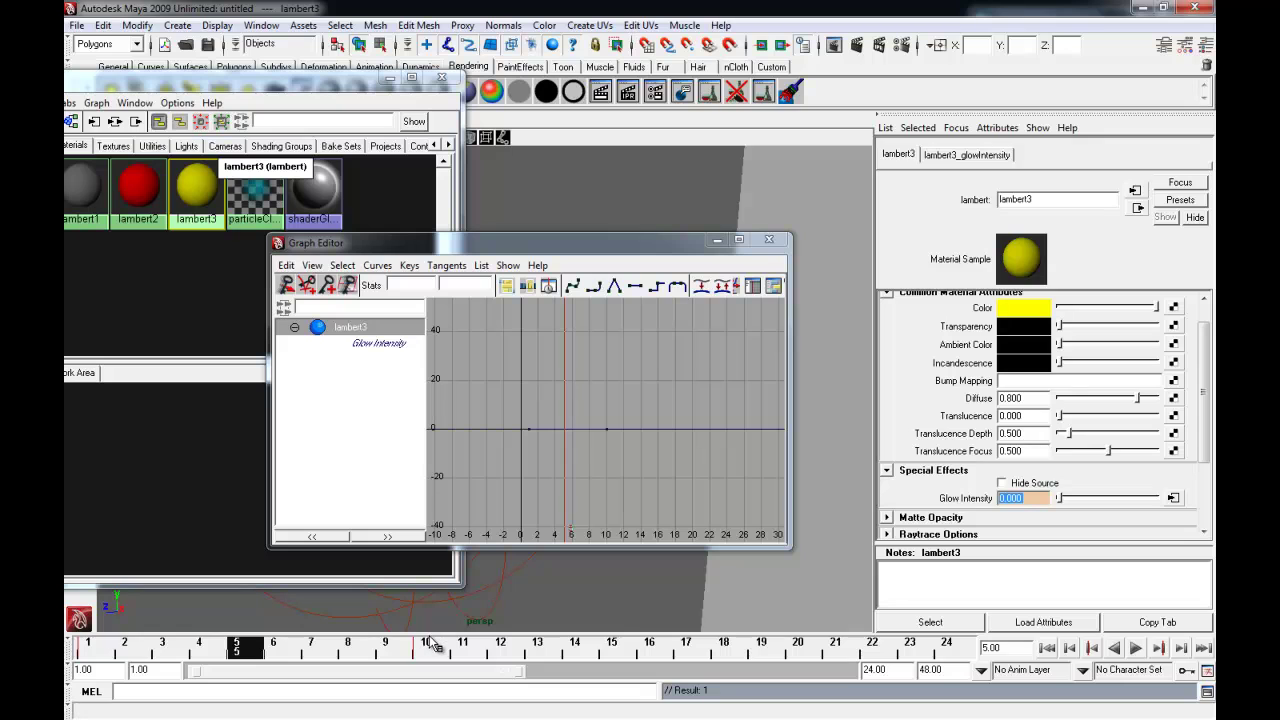
type("2")
key("Return")
right_click(995, 499)
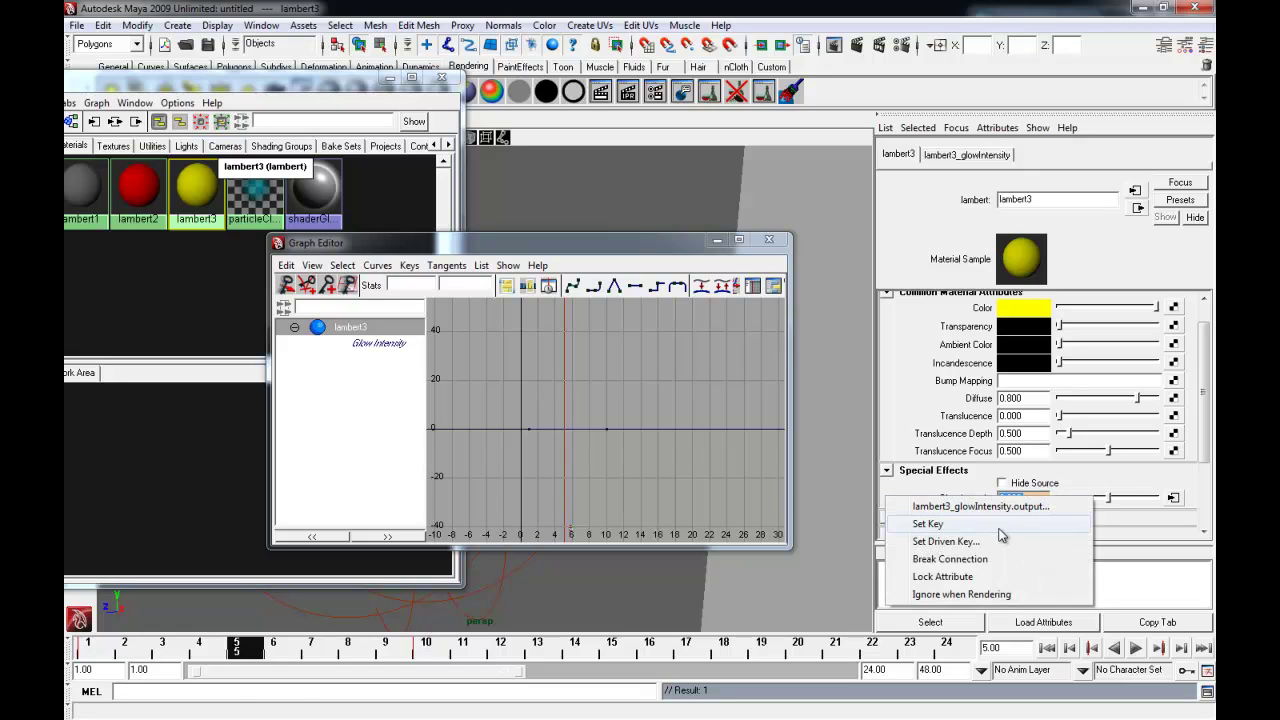
left_click(1005, 523)
left_click(76, 655)
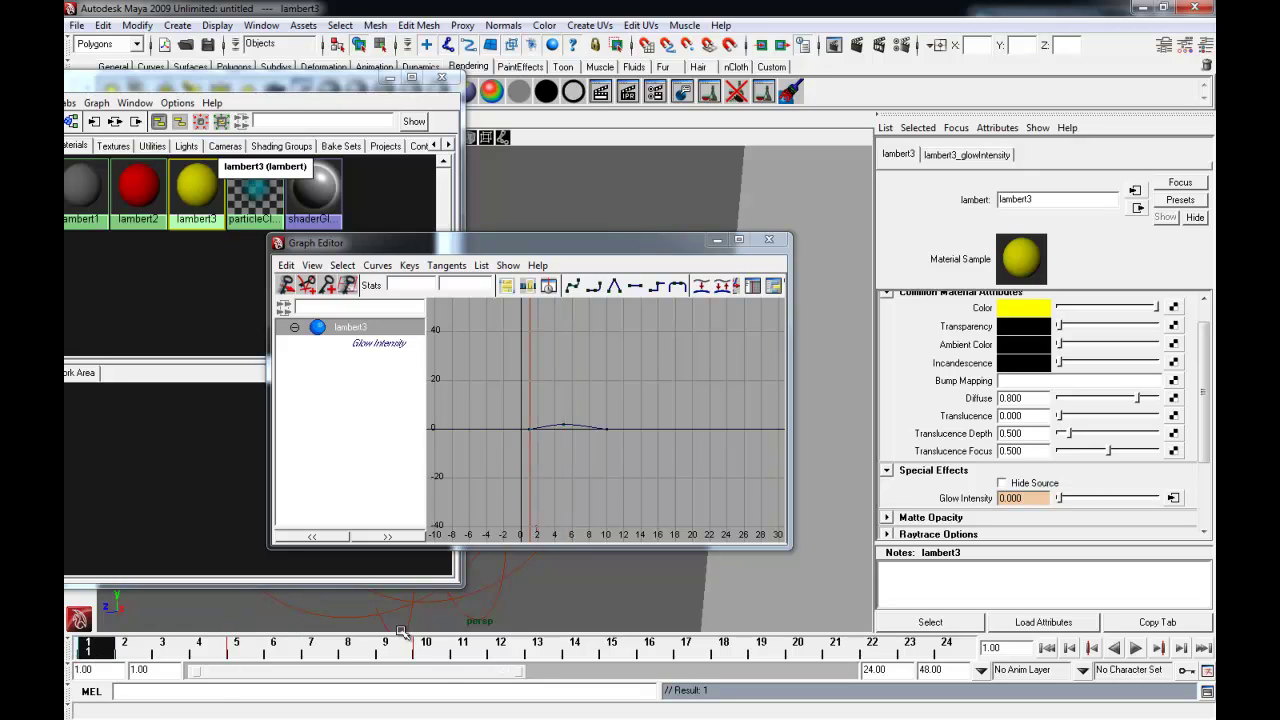
left_click(433, 655)
left_click(237, 650)
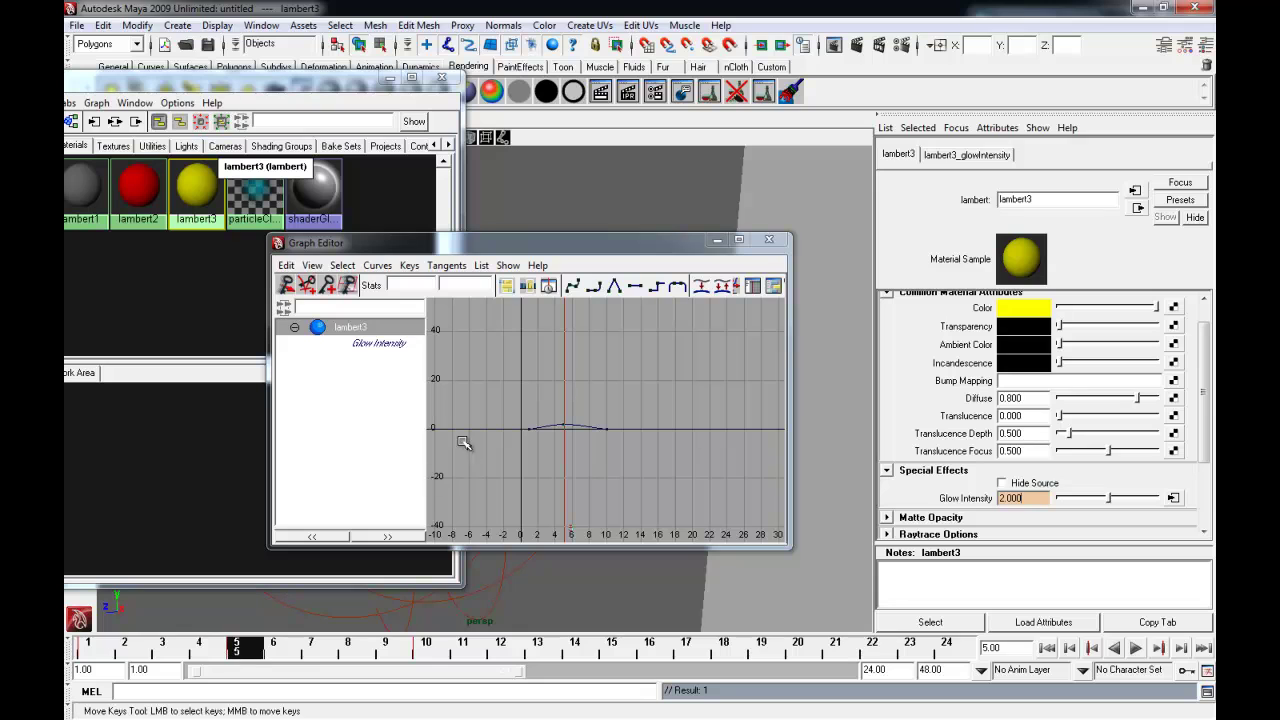
- Set lambert3's glow curve Post Infinity to Cycle with Offset
left_click_drag(694, 471, 505, 412)
left_click(312, 265)
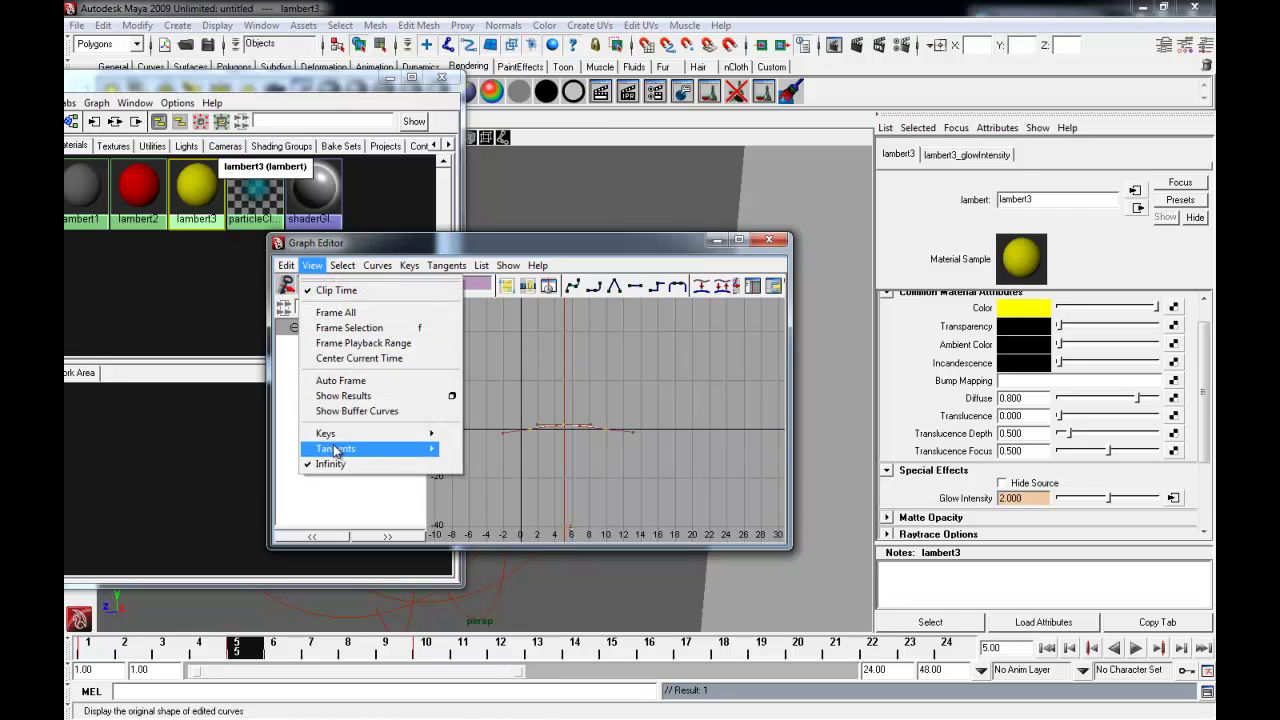
mouse_move(402, 305)
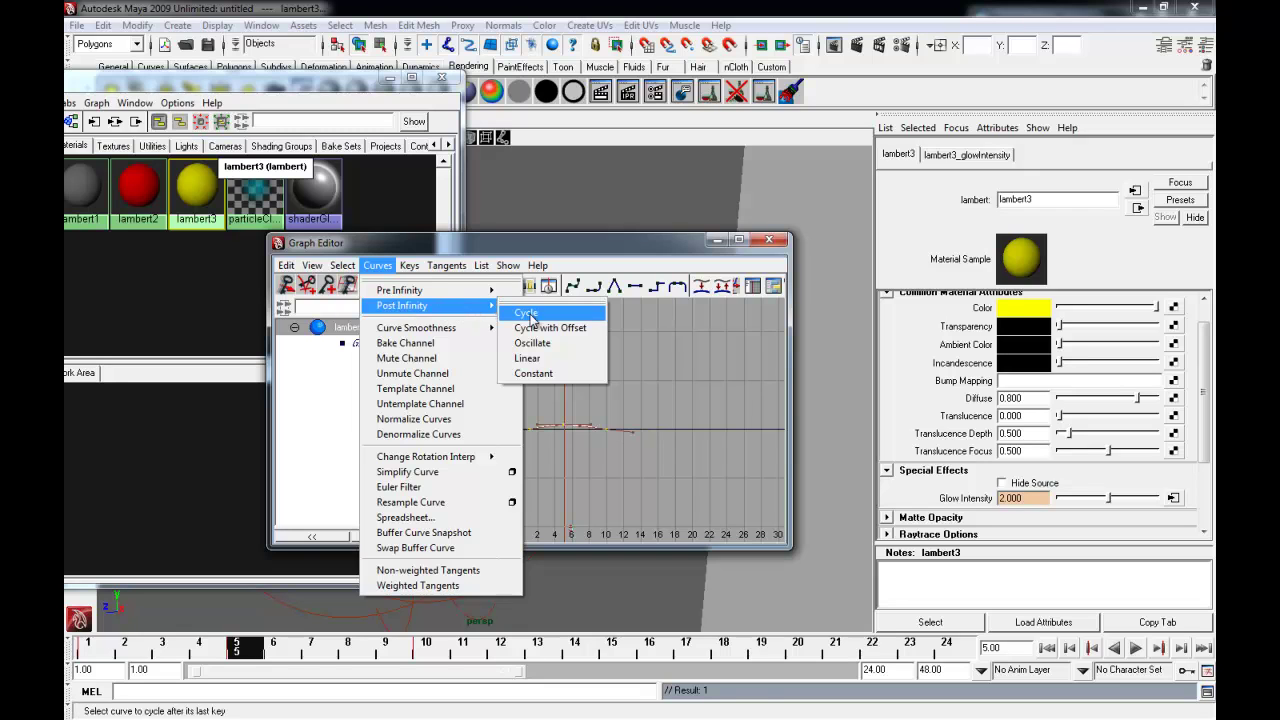
left_click(520, 327)
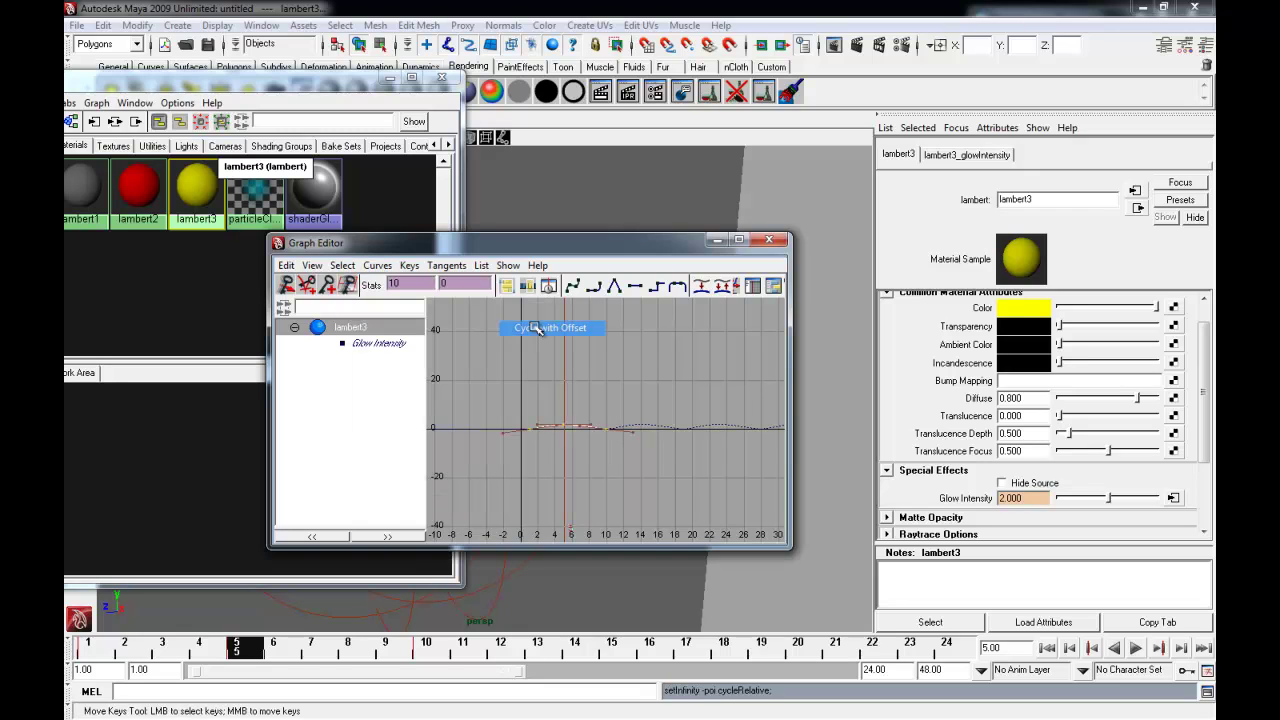
left_click(312, 268)
left_click(496, 256)
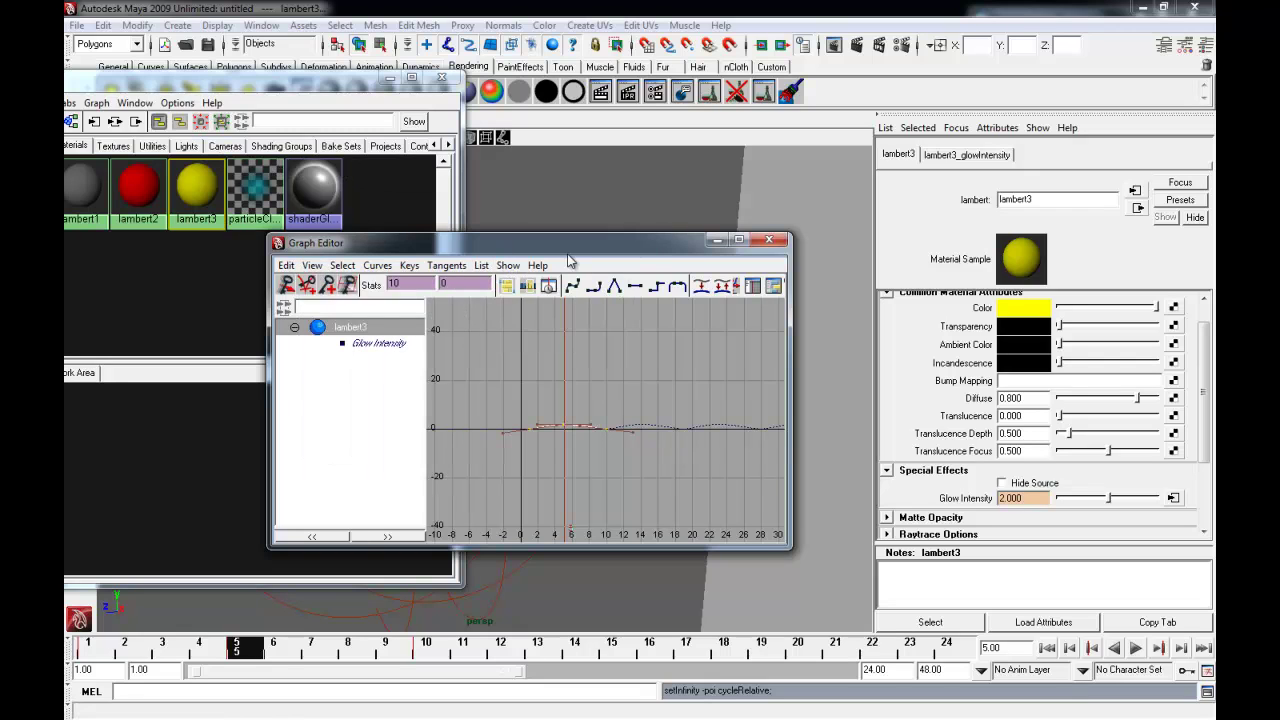
left_click_drag(585, 242, 161, 160)
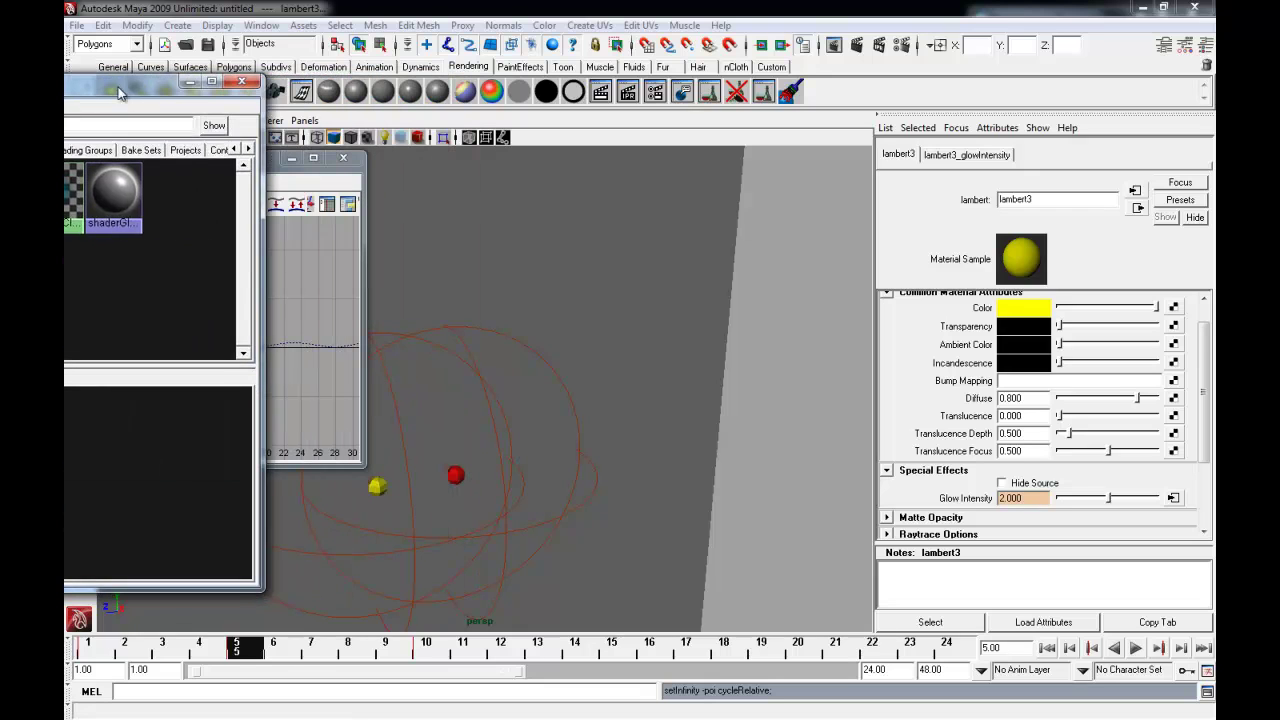
- Key the yellow volume light's Intensity of 0 at frames 1 and 10
left_click_drag(340, 97, 121, 100)
left_click(408, 465)
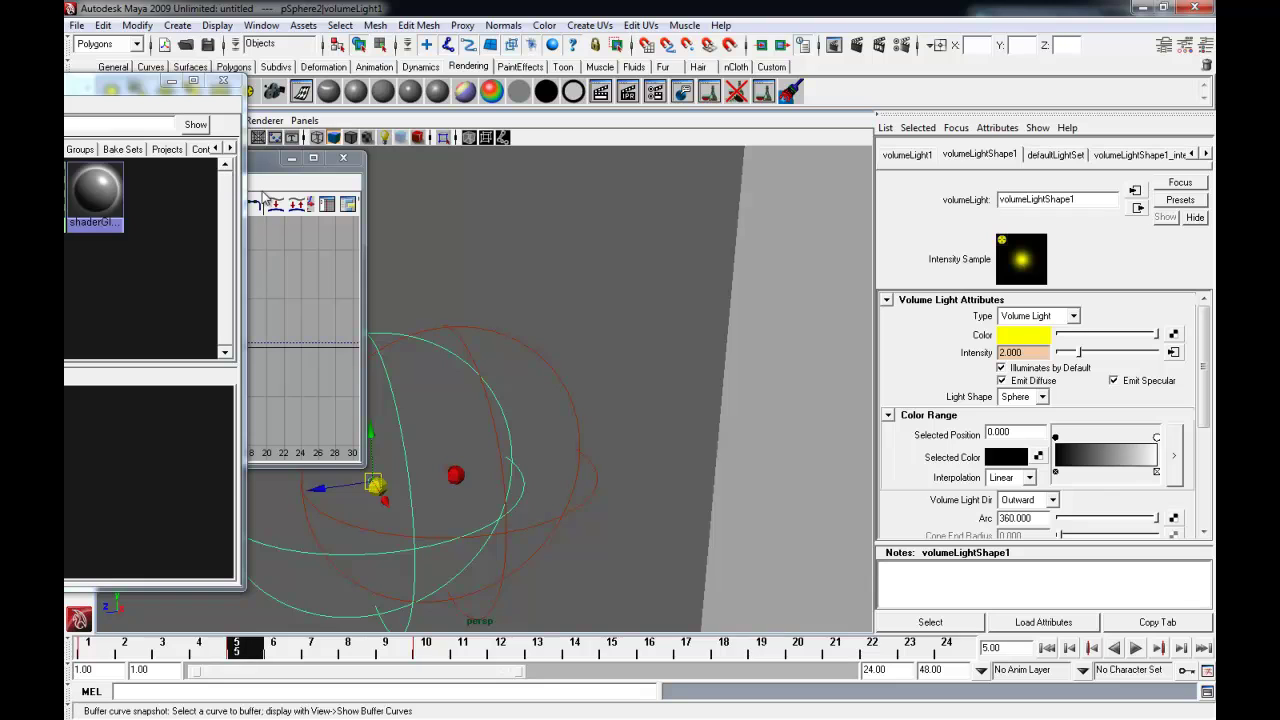
left_click_drag(256, 160, 402, 163)
mouse_move(233, 652)
left_mouse_down()
mouse_move(425, 660)
mouse_move(87, 652)
left_mouse_up()
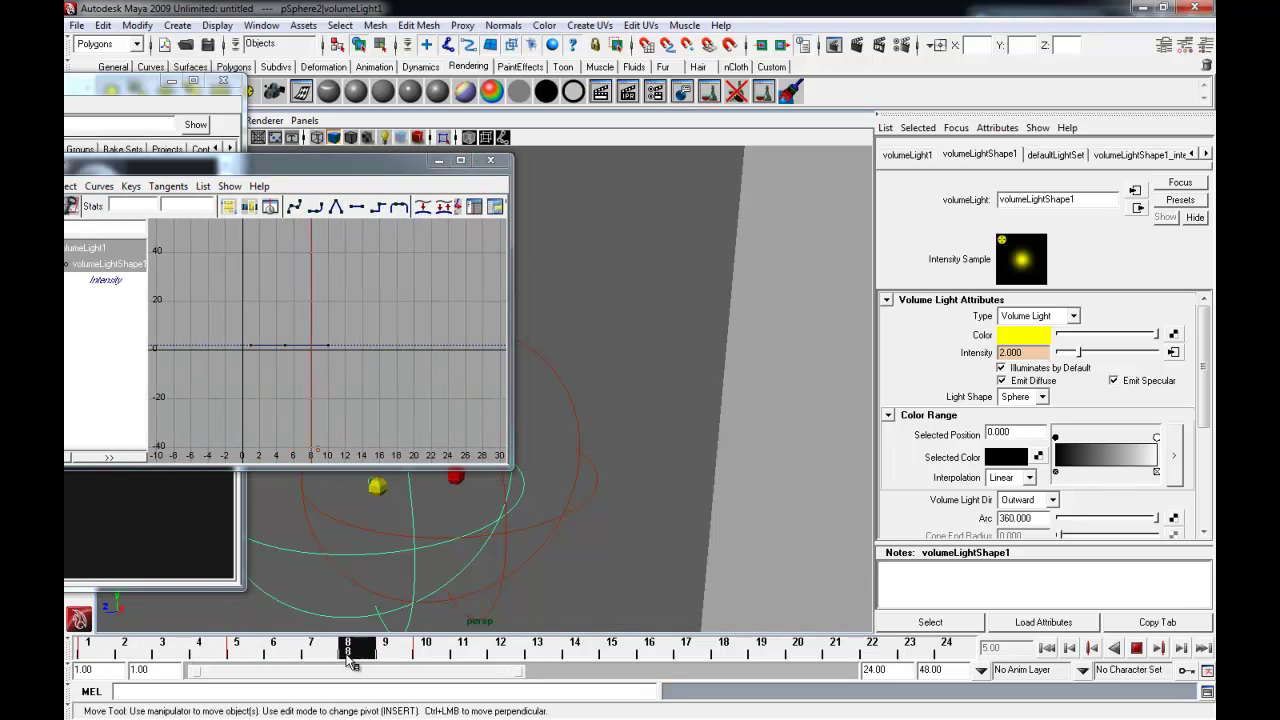
double_click(1030, 352)
type("0")
key("Return")
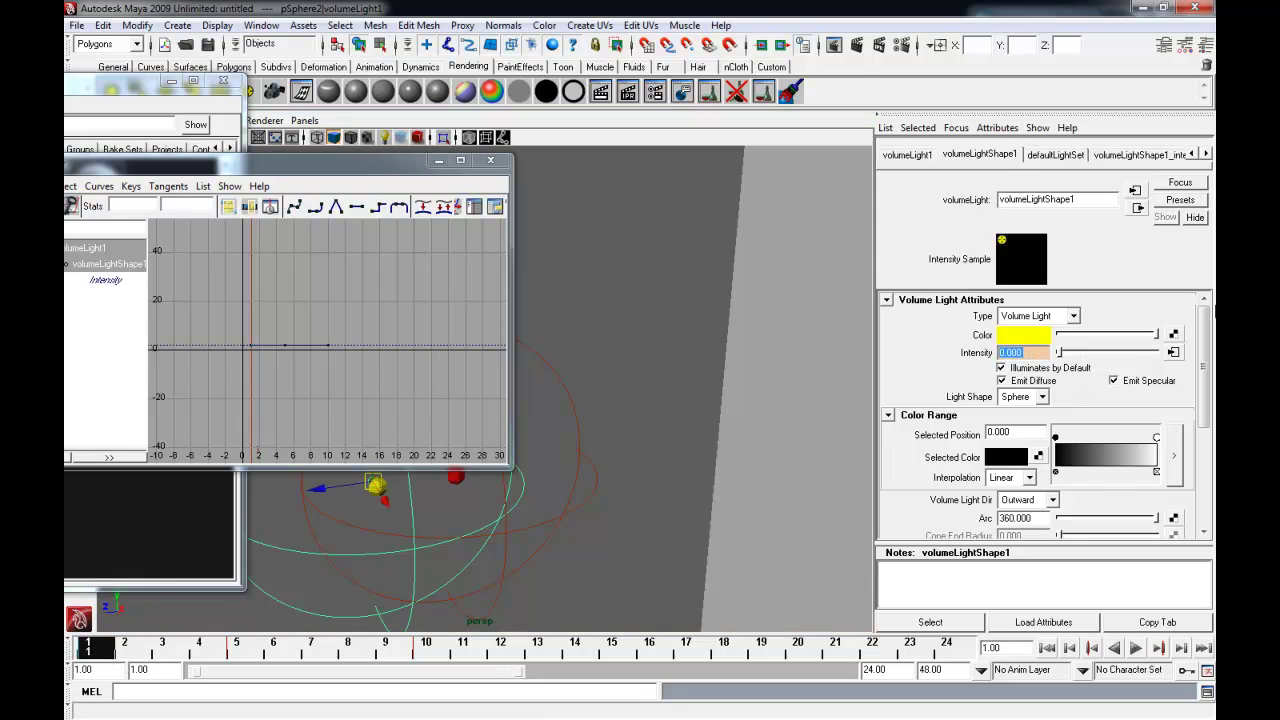
right_click(970, 360)
left_click(976, 383)
left_click(434, 657)
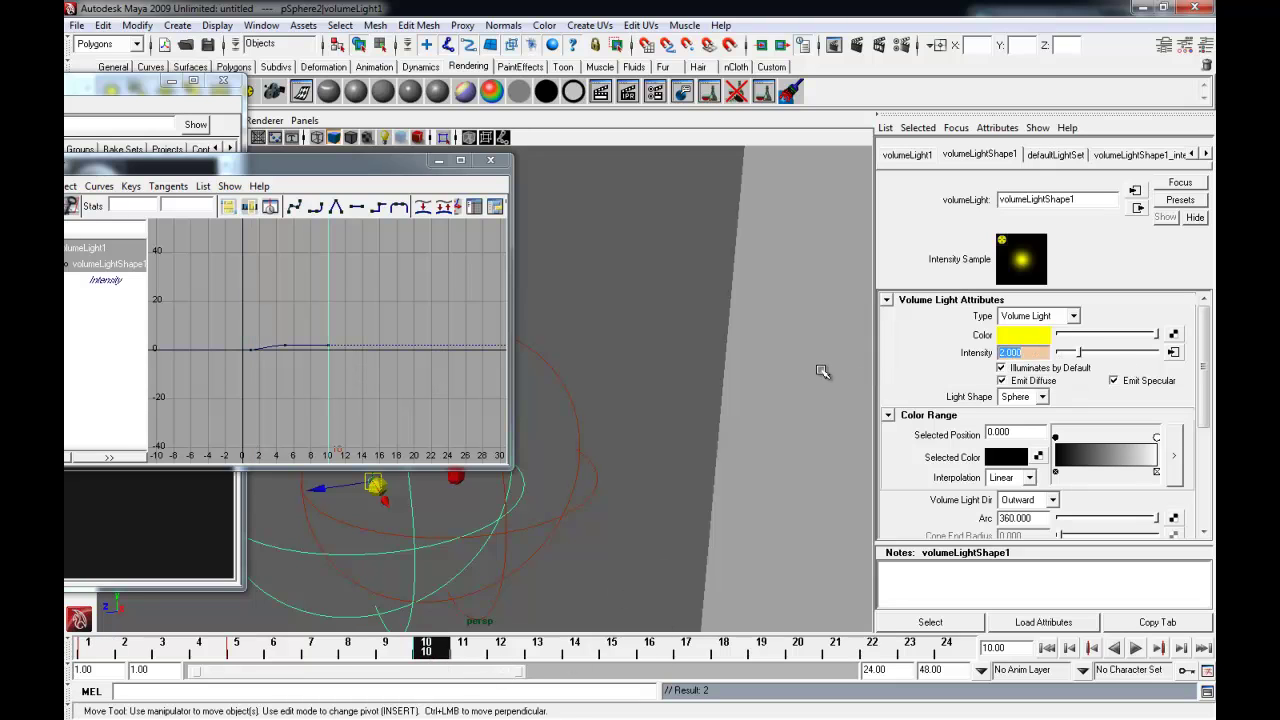
type("0.000")
right_click(970, 360)
left_click(977, 384)
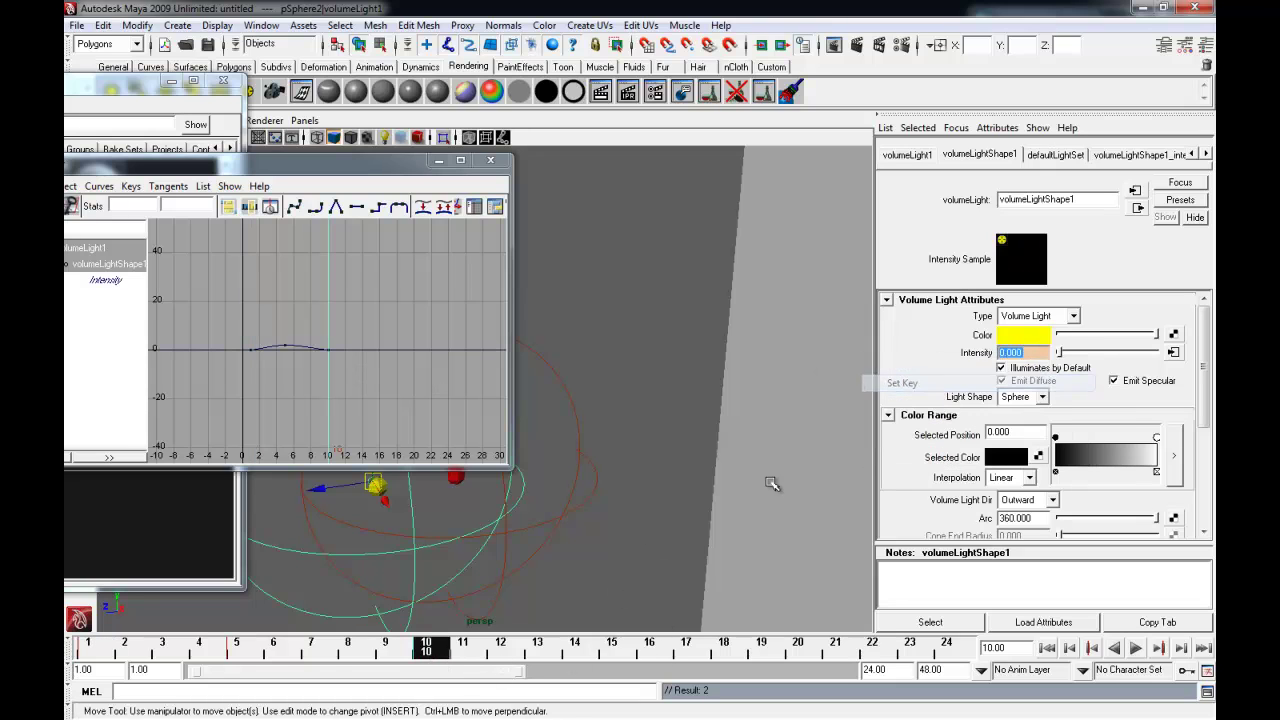
- Play back the light's intensity animation, checking the peak at frame 5
left_click(245, 658)
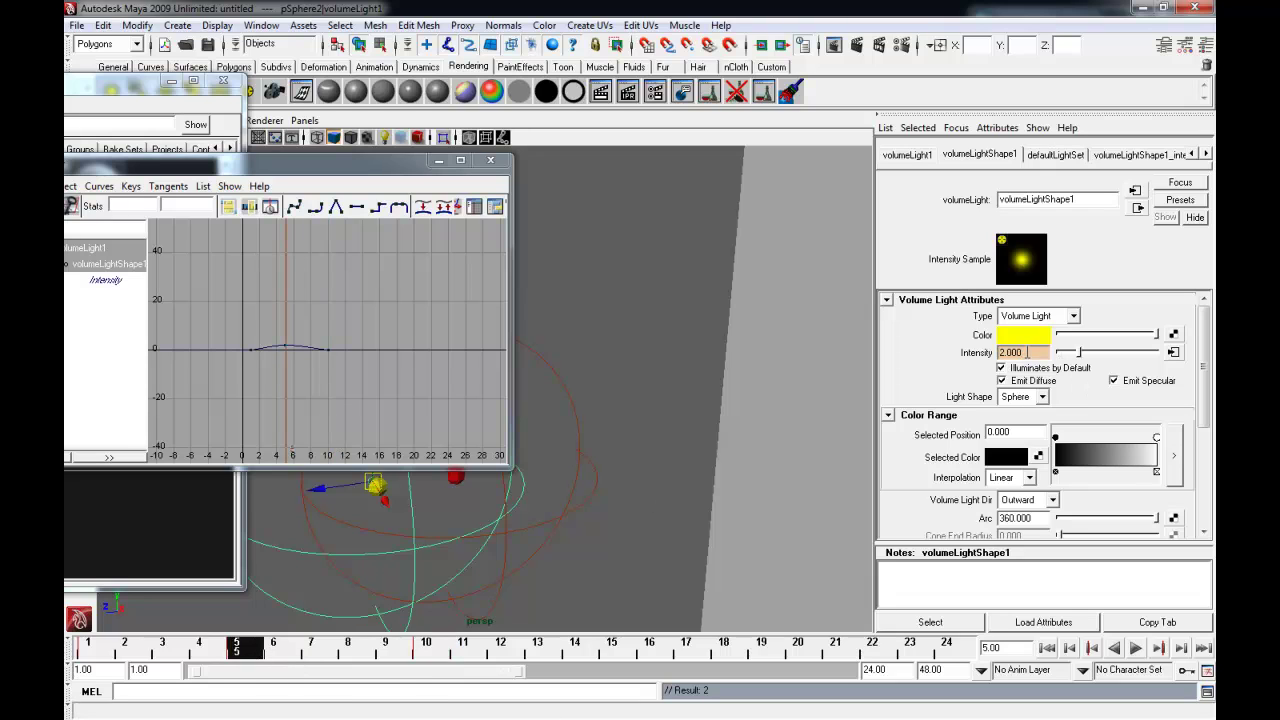
key("alt+v")
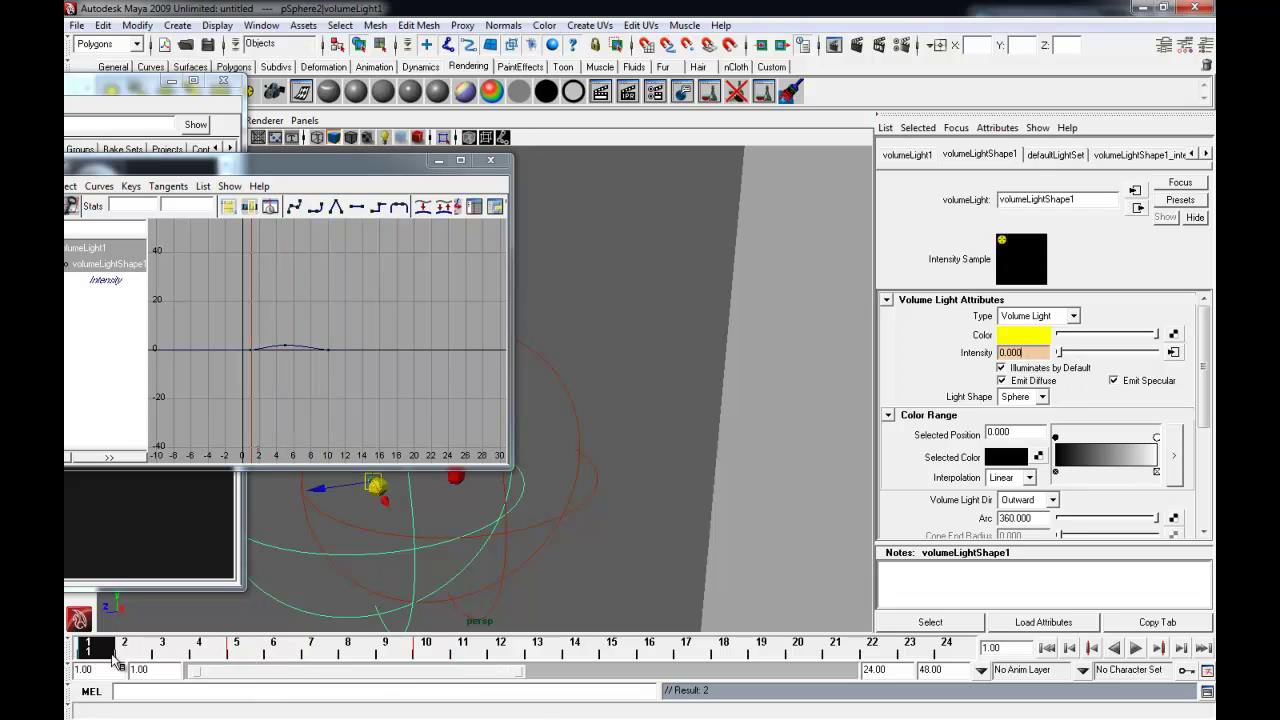
left_click_drag(333, 662, 436, 665)
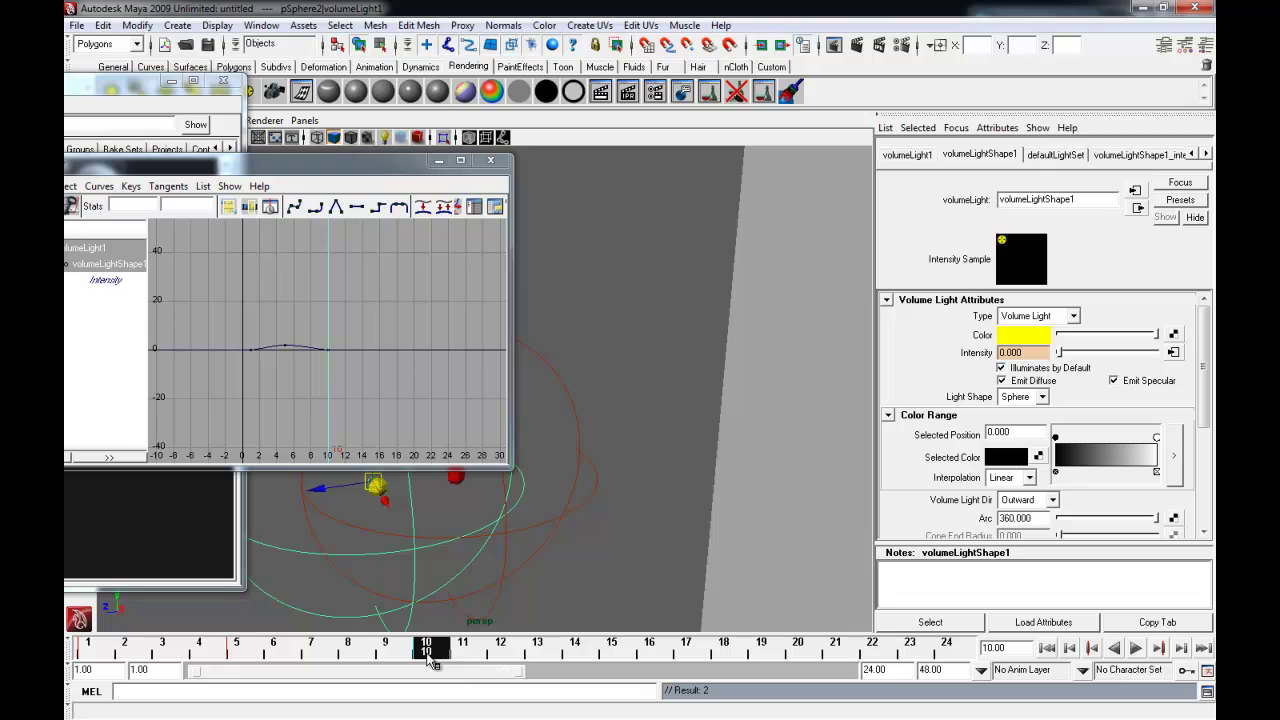
left_click(245, 660)
left_click(88, 658)
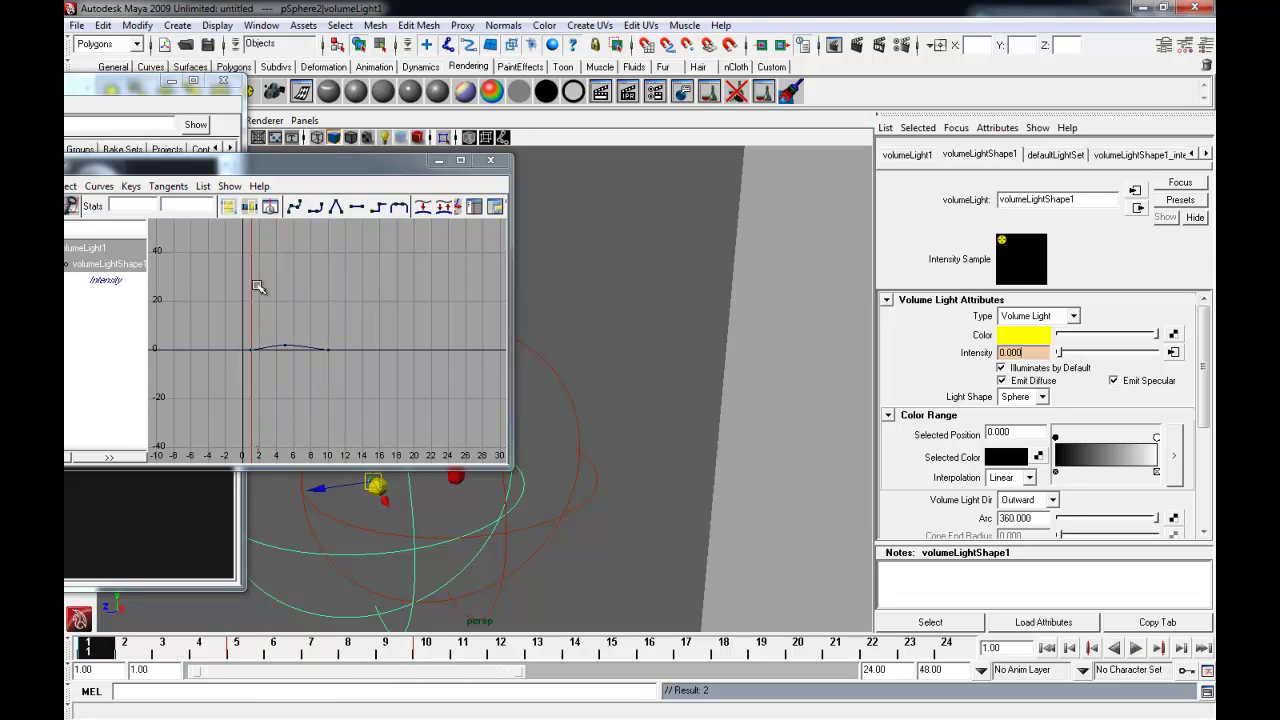
- Set the Intensity curve to Cycle with Offset, close the editors and render frame 1
left_click_drag(258, 288, 377, 390)
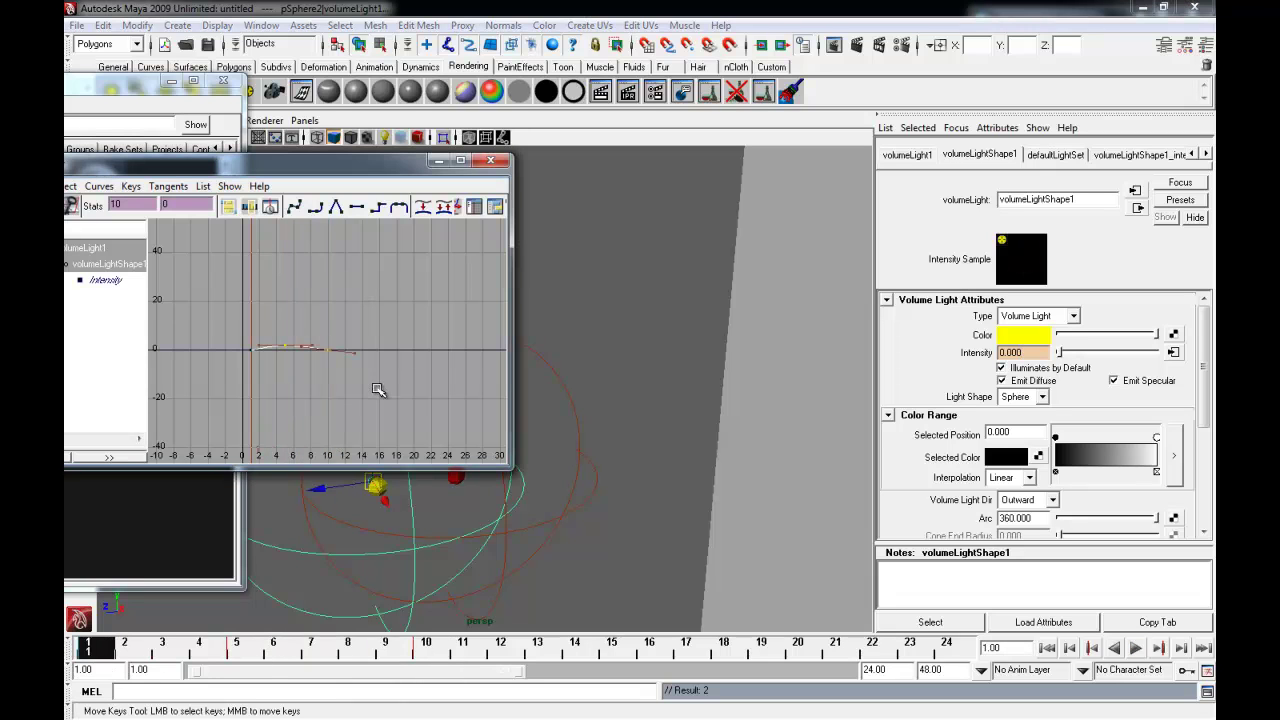
left_click(99, 187)
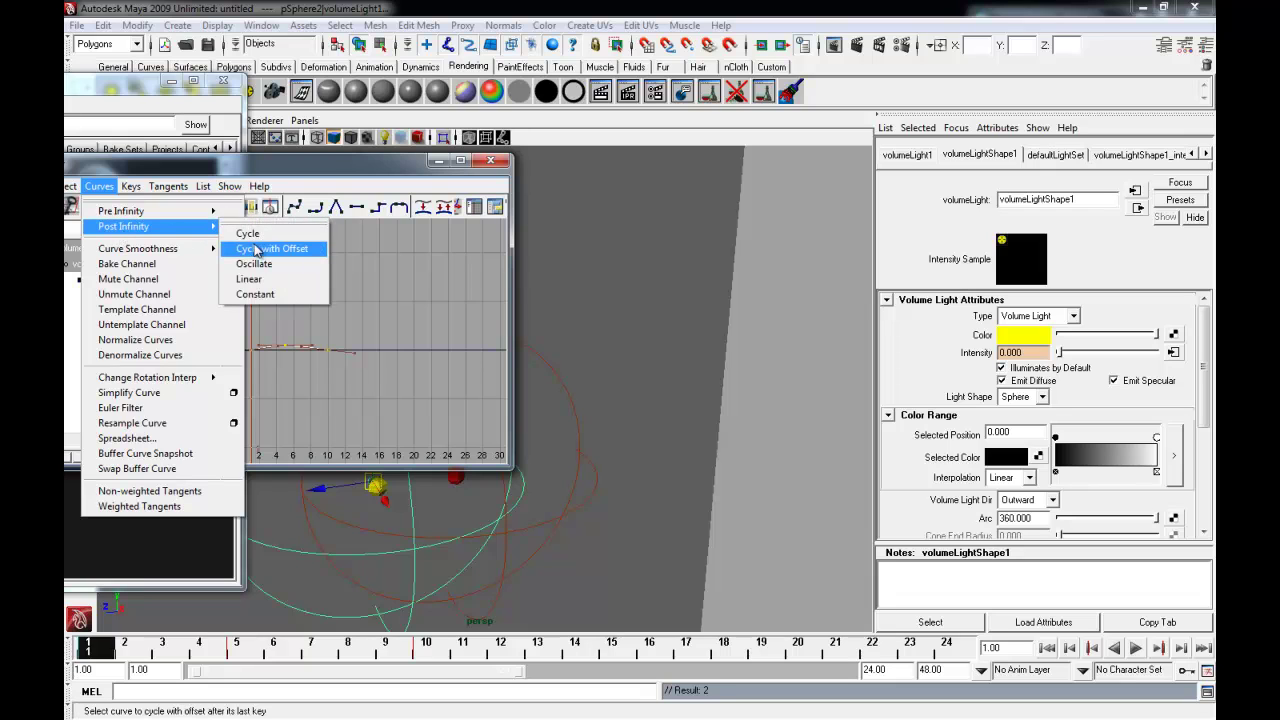
left_click(257, 250)
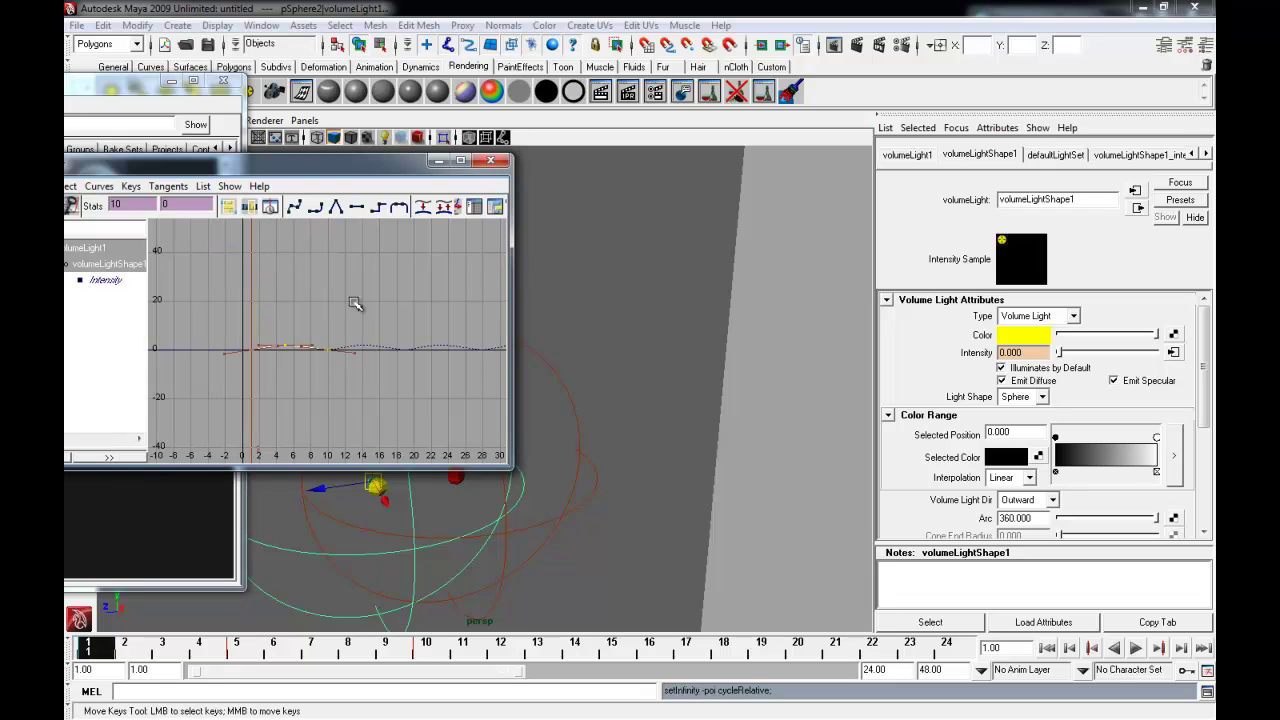
left_click(436, 161)
left_click(172, 80)
left_click(856, 48)
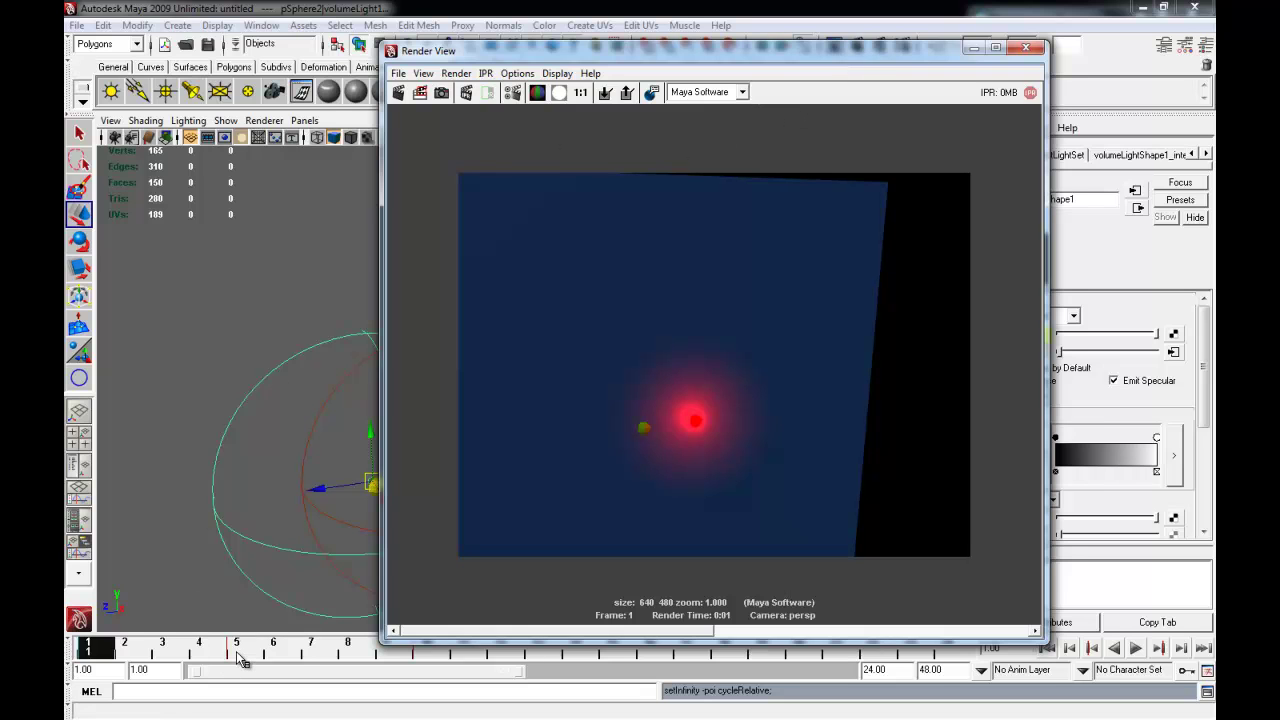
left_click(398, 92)
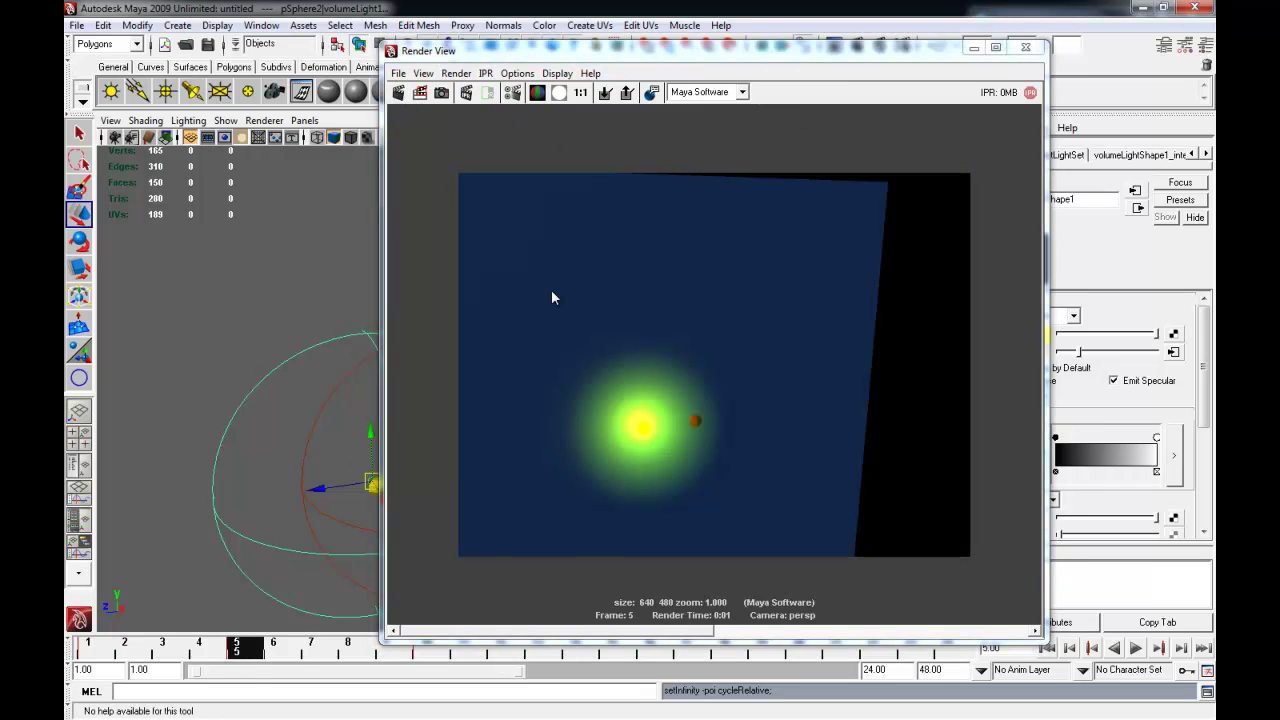
left_click(1025, 47)
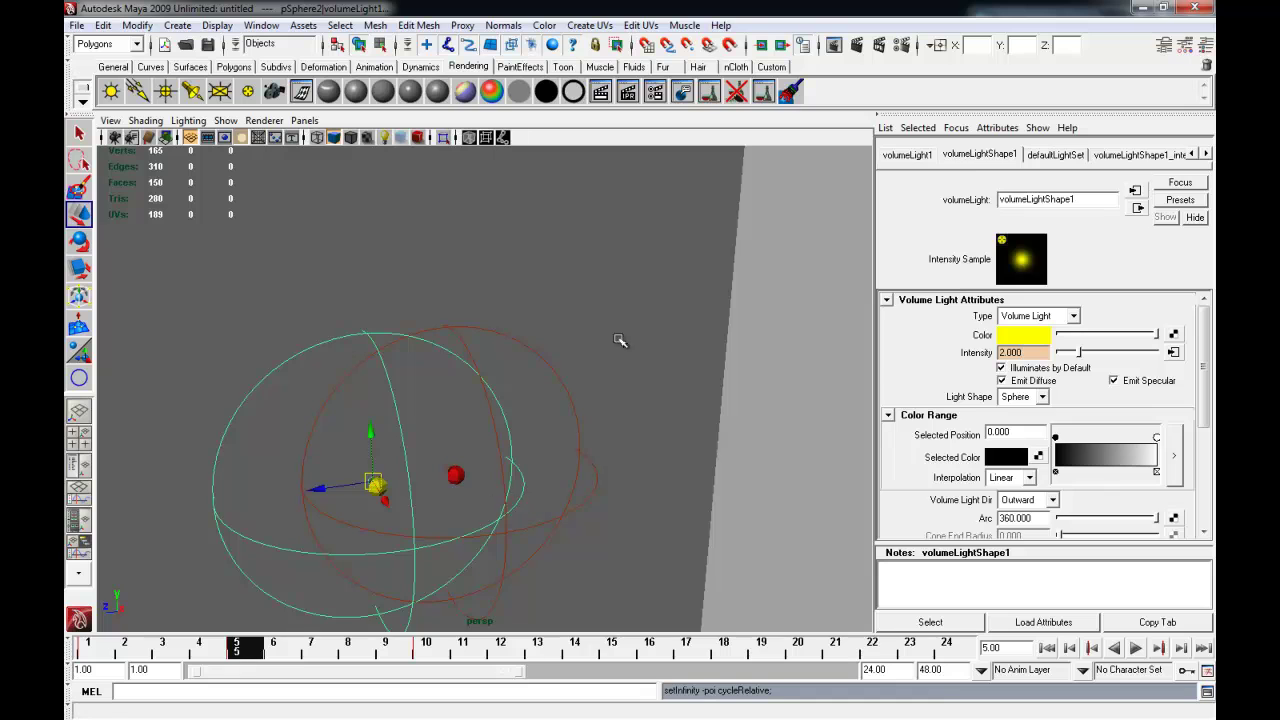
left_click(527, 405)
- Duplicate the sphere and its lights with Ctrl+D and repeated Shift+D into a row
left_click(431, 485)
mouse_move(457, 474)
left_mouse_down("alt")
mouse_move(373, 480)
mouse_move(486, 451)
mouse_move(513, 470)
mouse_move(421, 470)
left_mouse_up("alt")
key("ctrl+d")
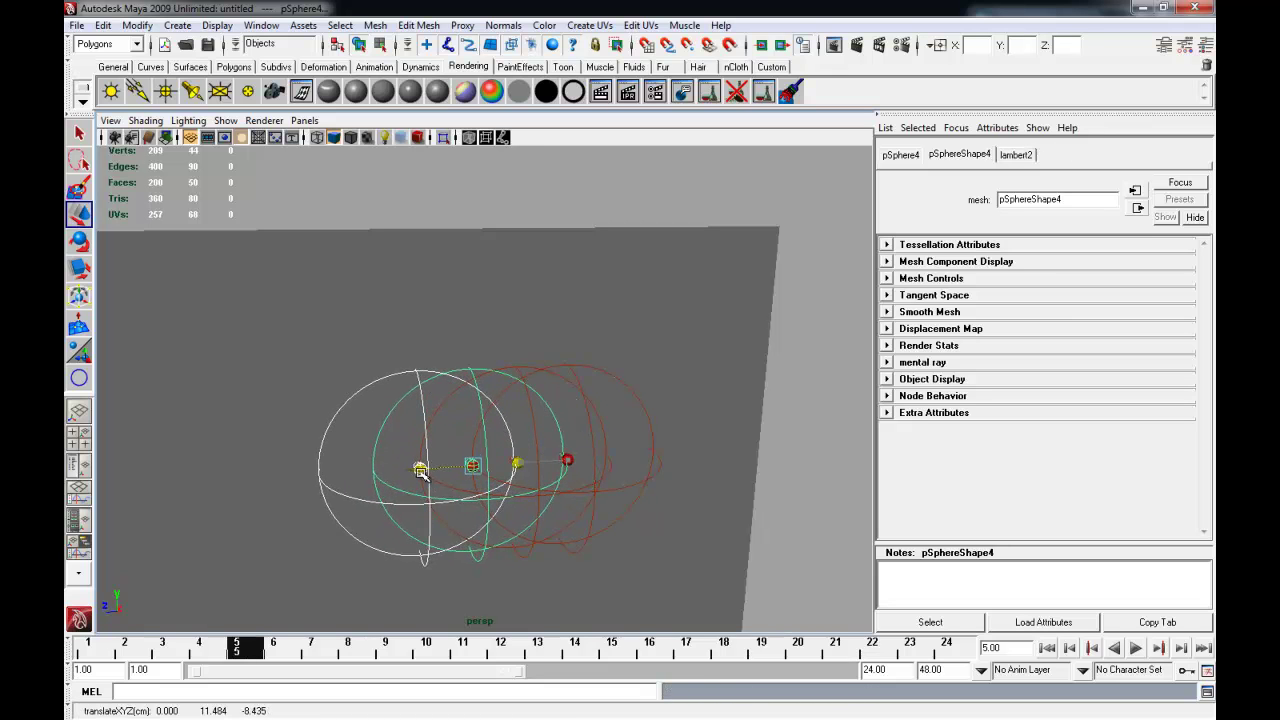
key("shift+d")
key("shift+d")
key("shift+d")
key("shift+d")
key("shift+d")
scroll(546, 530, "down", 3)
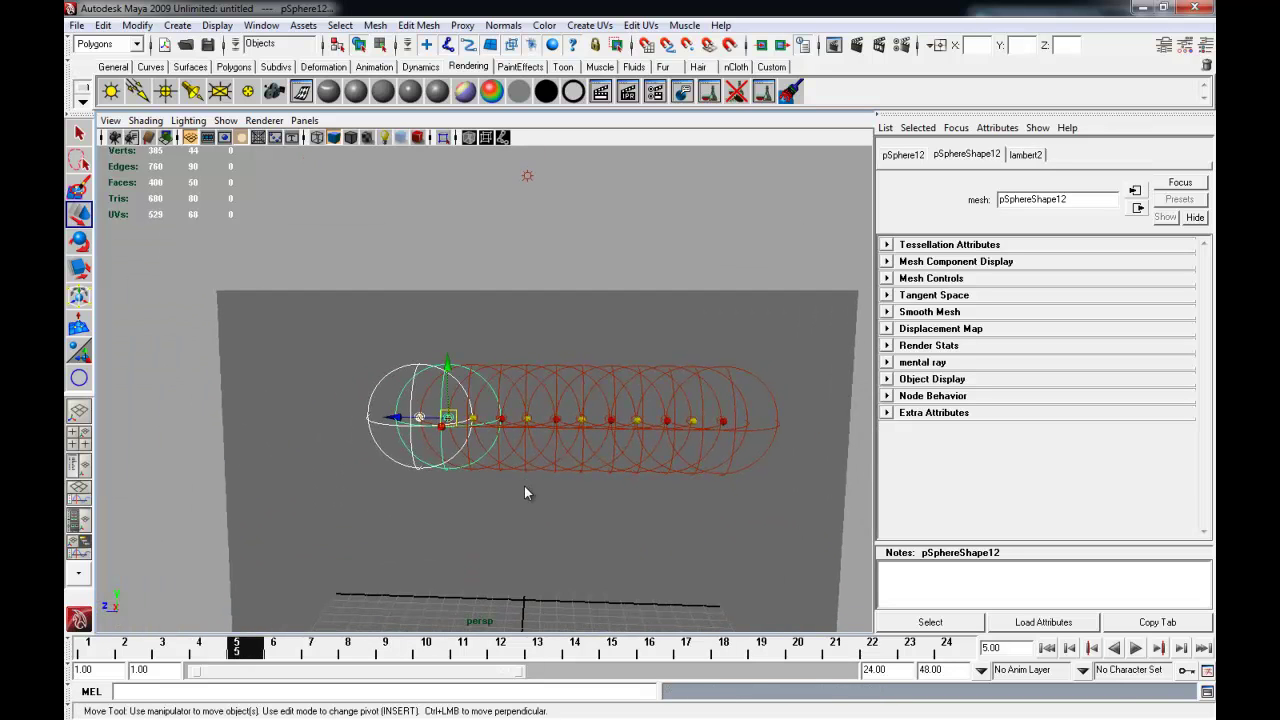
key("shift+d")
key("shift+d")
key("shift+d")
key("shift+d")
key("shift+d")
- Frame the sphere row in the viewport and render frame 5
left_click_drag(524, 486, 587, 489, "alt")
right_click_drag(587, 489, 754, 506, "alt")
middle_click_drag(749, 503, 780, 491, "alt")
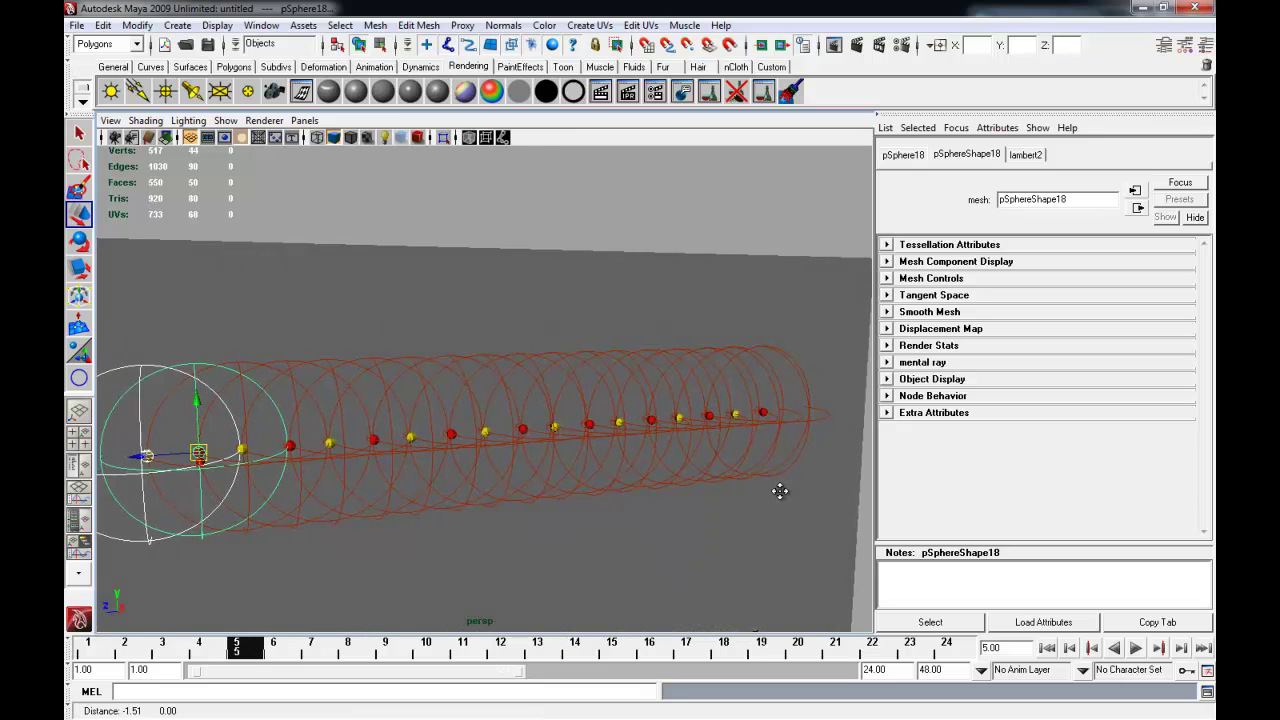
left_click(836, 44)
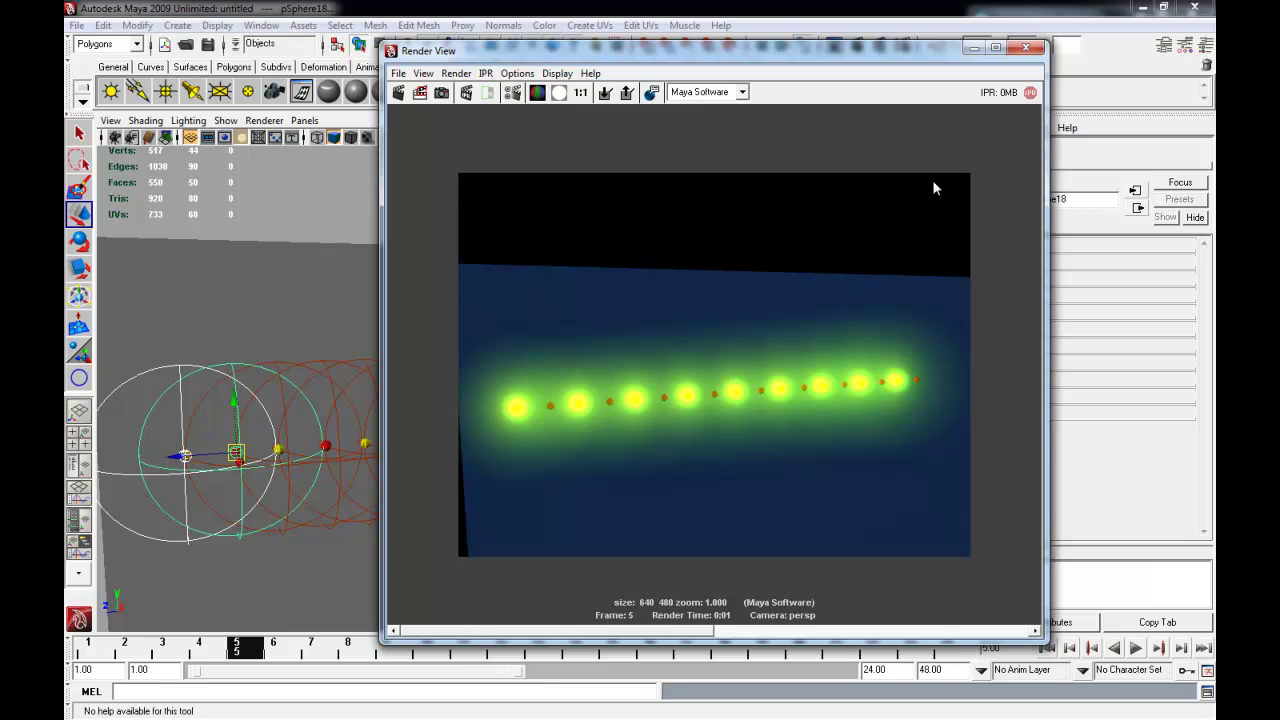
- Close the Render View window holding the frame-5 render of the row
left_click(1027, 48)
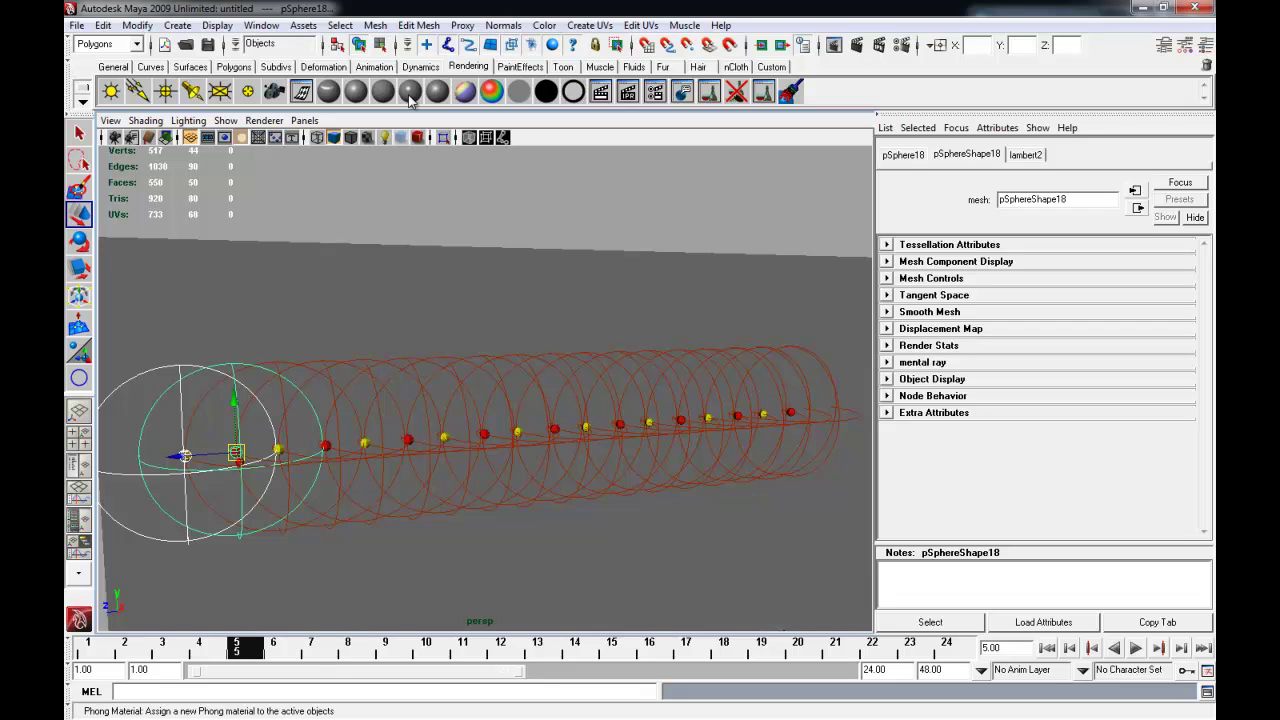
- Deselect everything and pull the perspective view back to show the full row of red and yellow spheres
left_click(449, 217)
left_click_drag(449, 217, 450, 246, "alt")
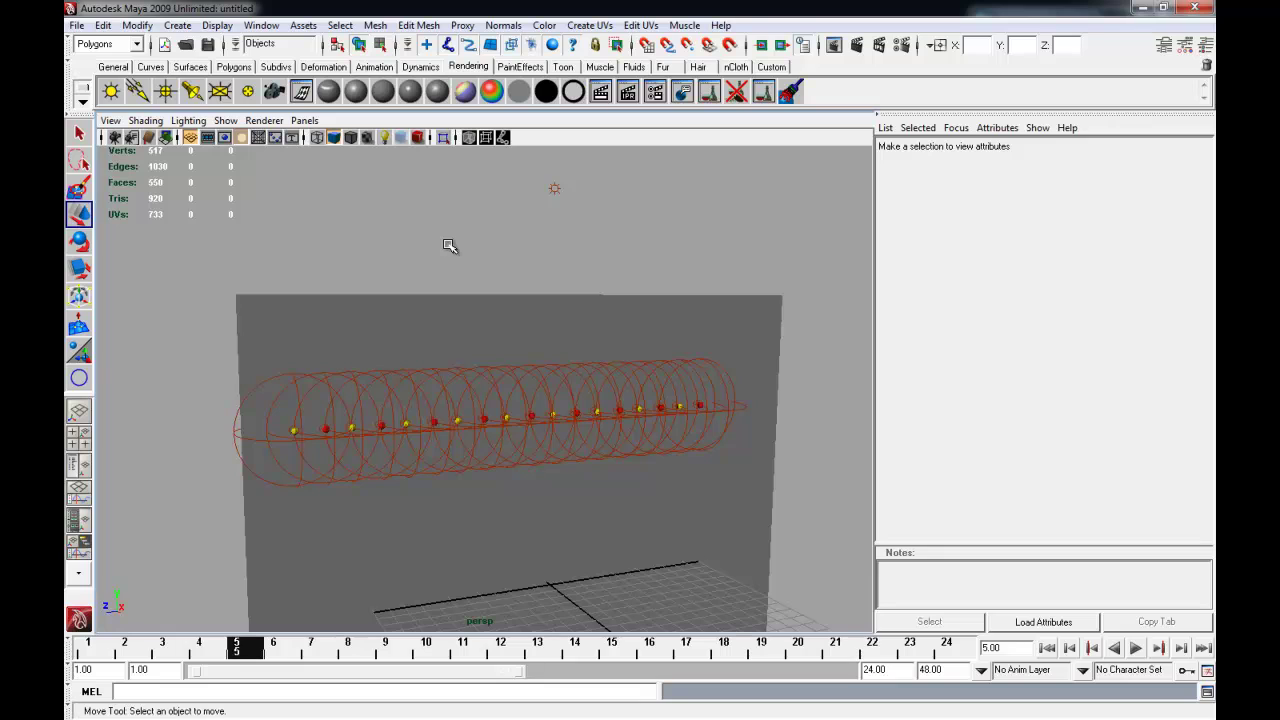